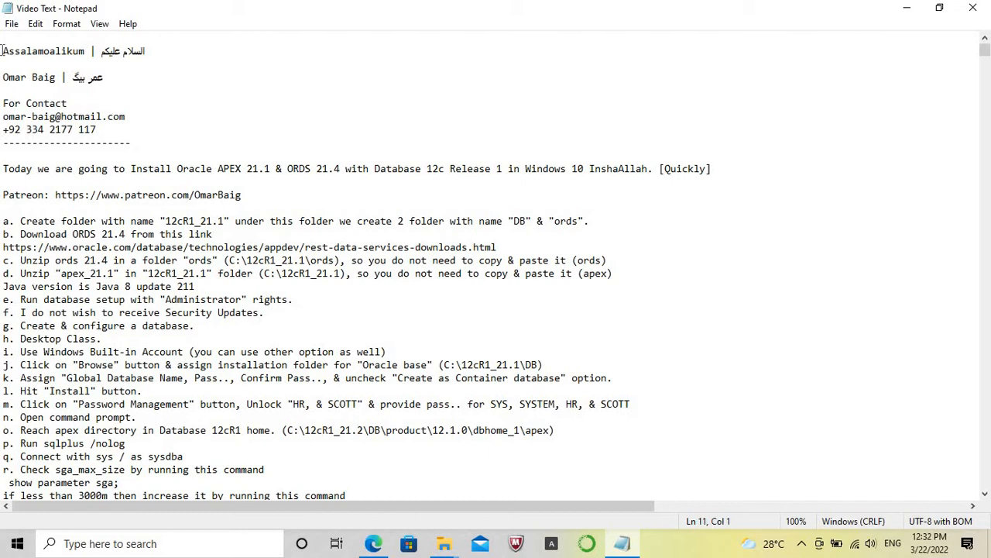
Highlight the line introducing the Oracle APEX 21.1 and ORDS 21.4 installation, followed by the Patreon line, in the notes.
key("shift+End")
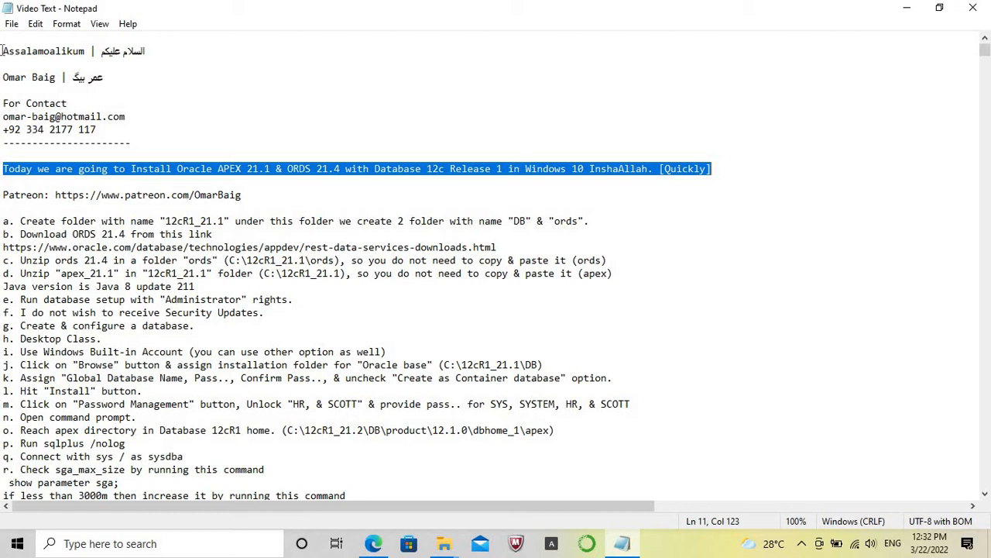
key("Home")
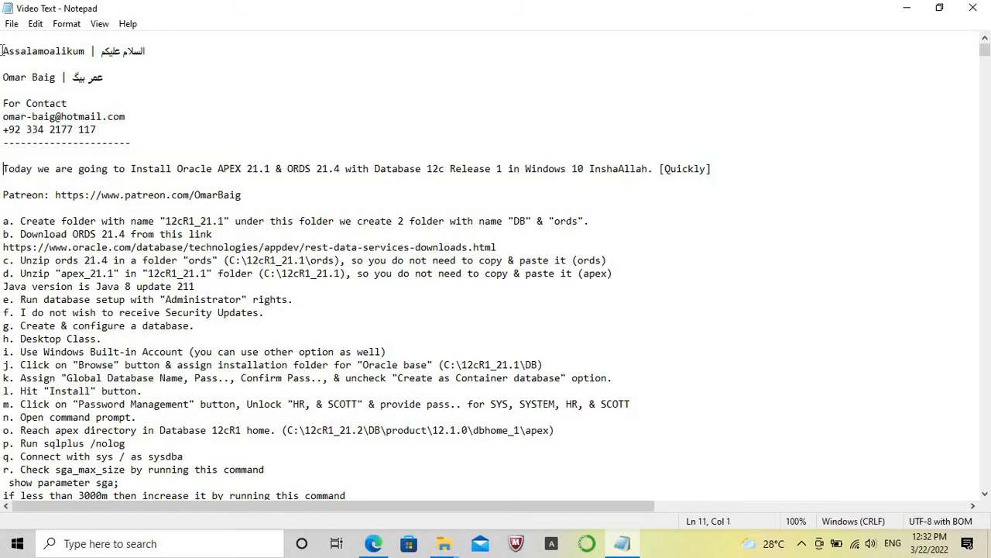
key("Down")
key("Down")
key("shift+End")
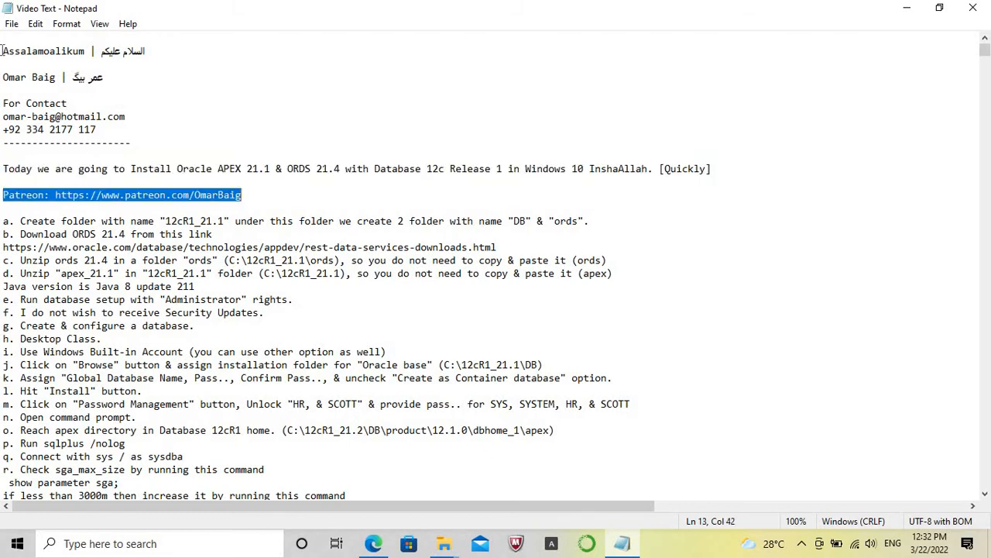
Switch to File Explorer and create a folder named 12cR_21.1 on the Windows (C:) drive.
left_click(443, 546)
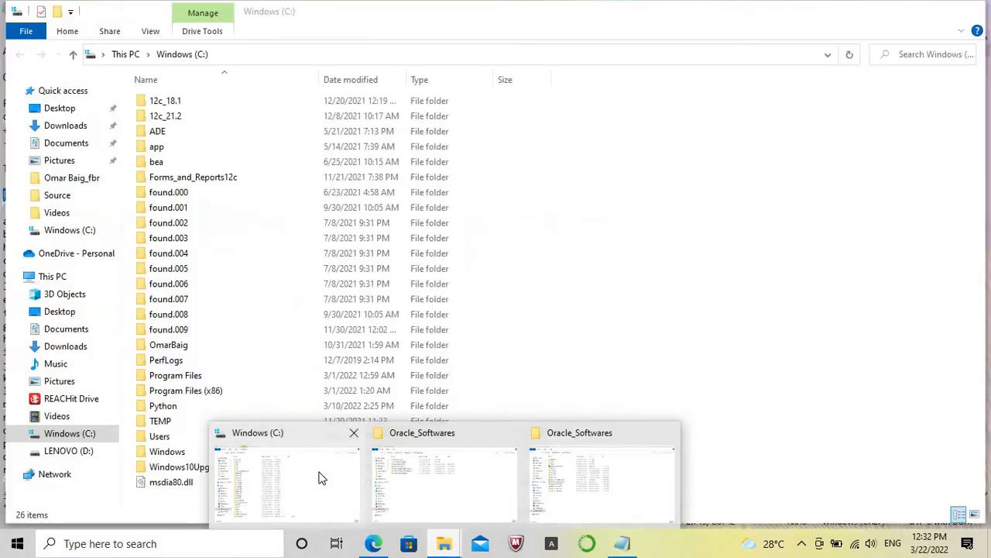
left_click(322, 476)
right_click(655, 226)
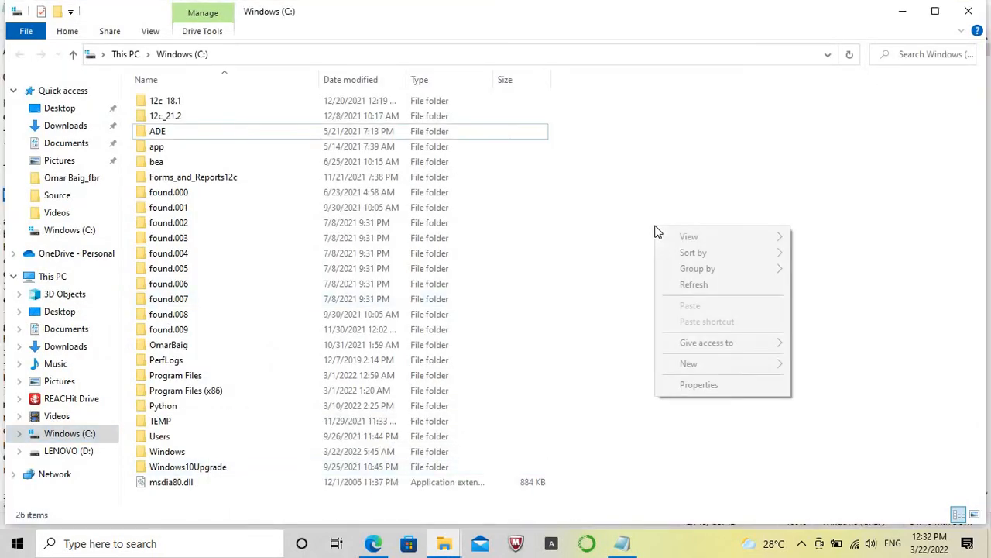
mouse_move(694, 369)
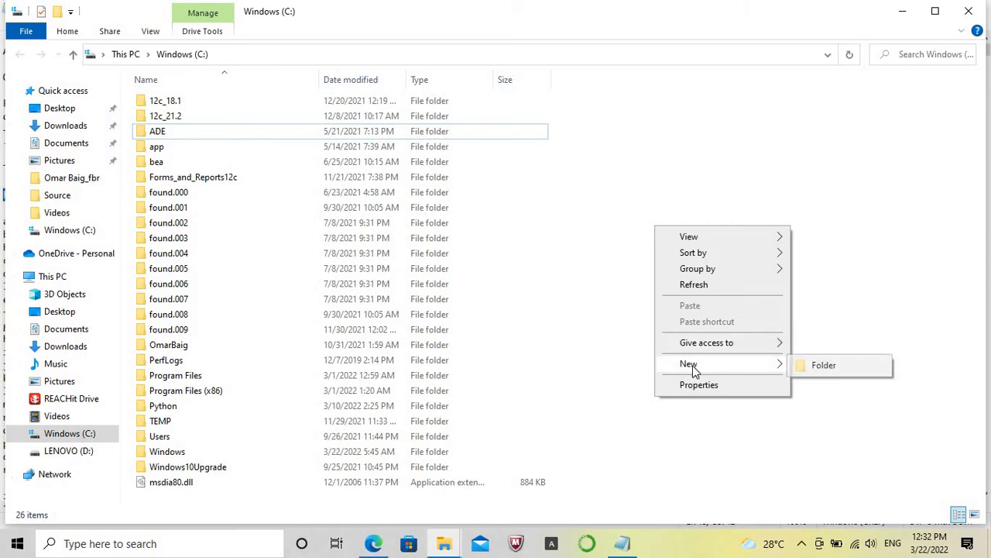
left_click(819, 366)
type("12c")
key("Caps_Lock")
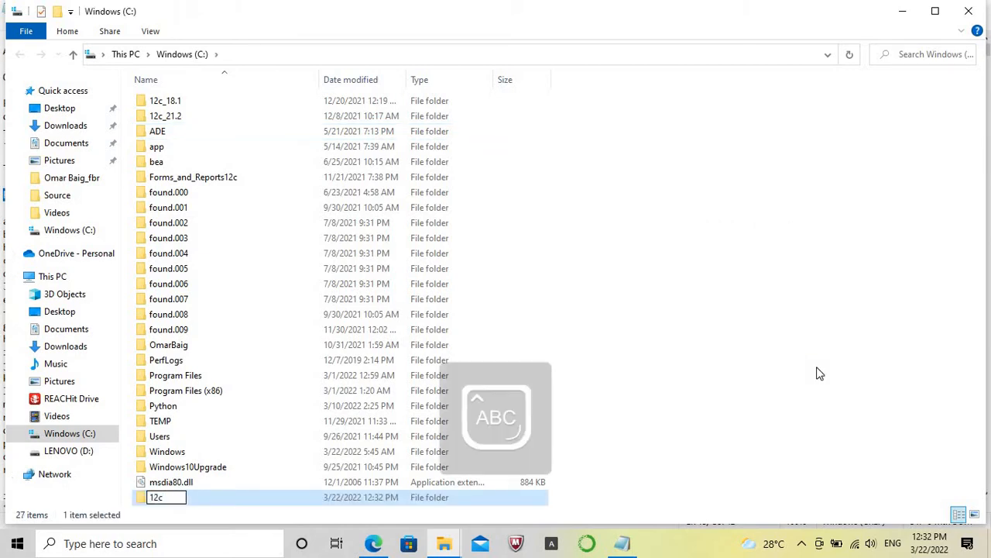
type("R_")
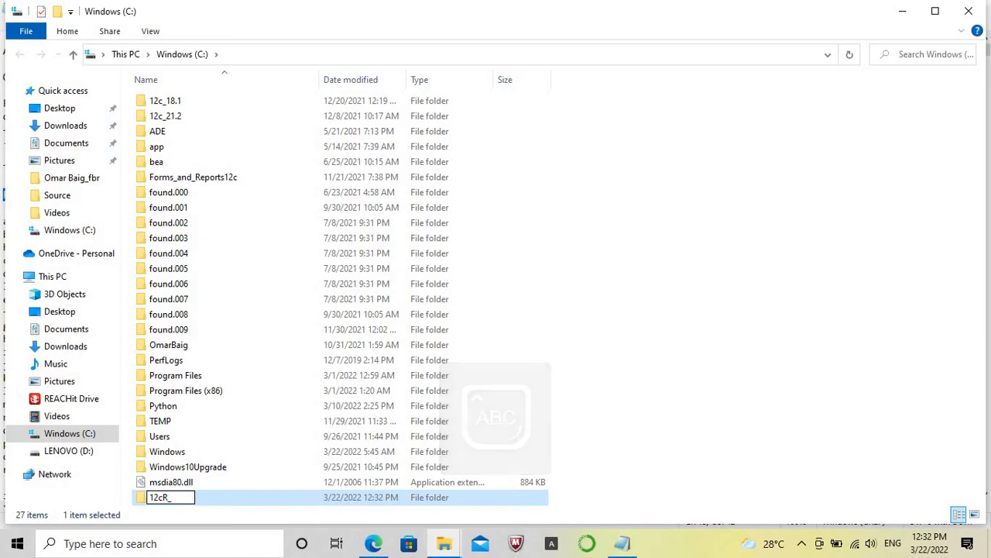
type("21.1")
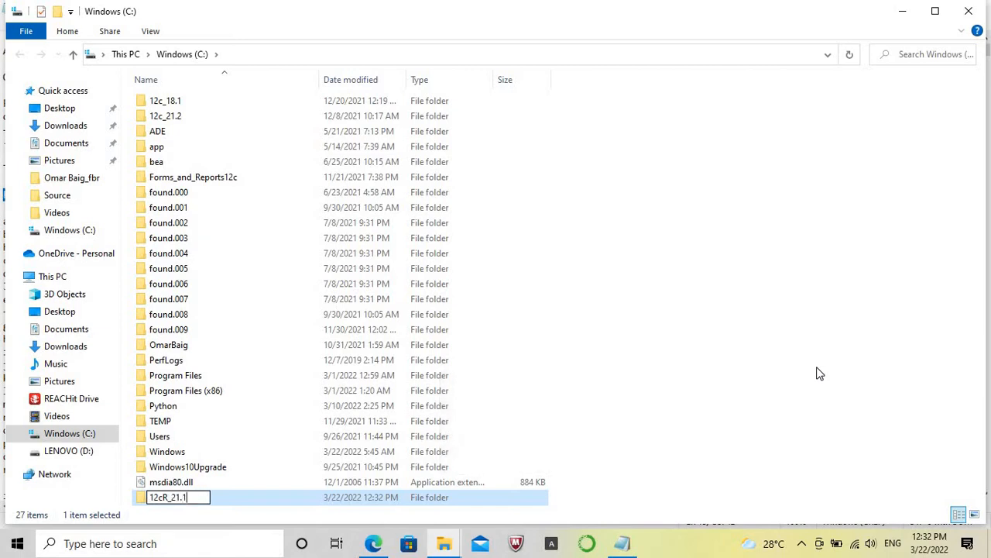
key("Return")
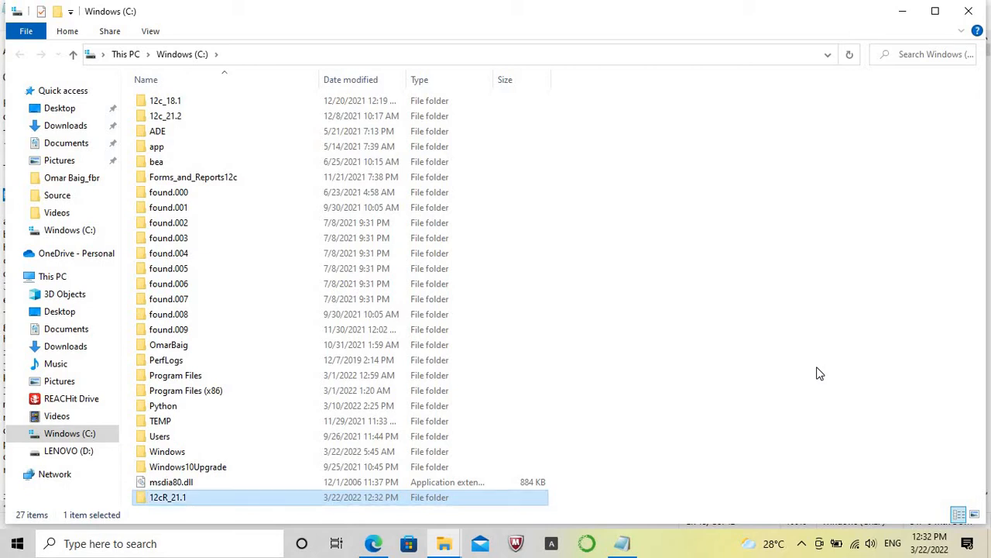
Open the 12cR_21.1 folder and create a subfolder named DB in it.
key("Return")
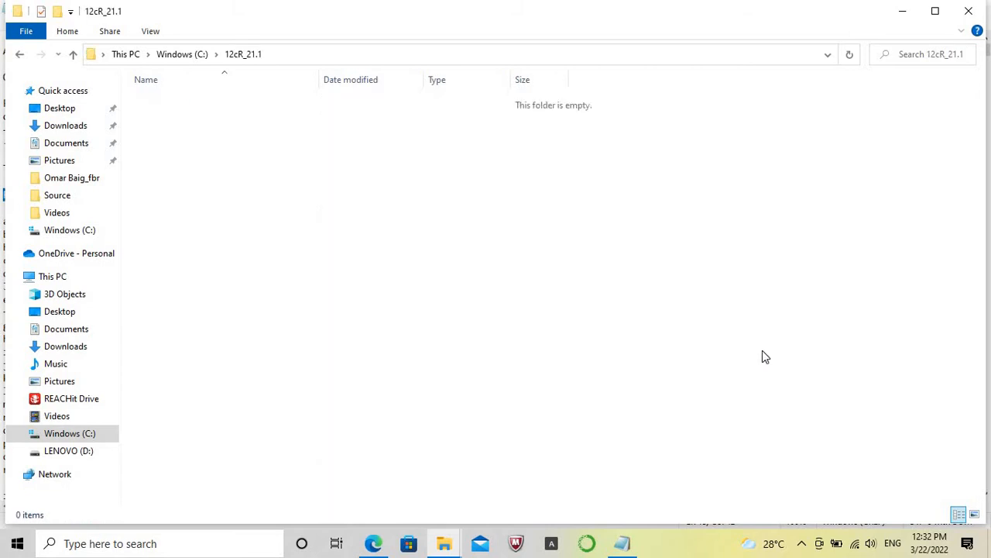
right_click(542, 271)
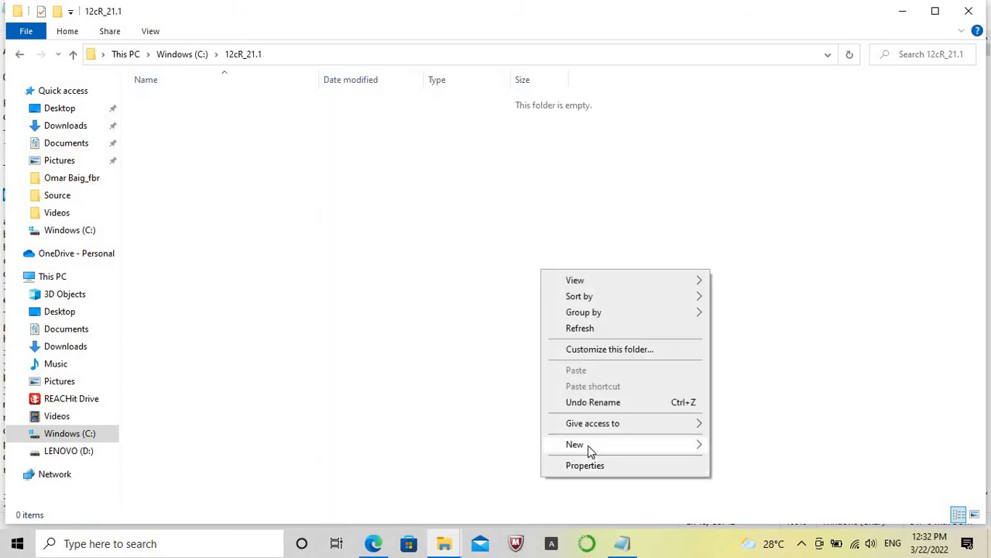
mouse_move(588, 445)
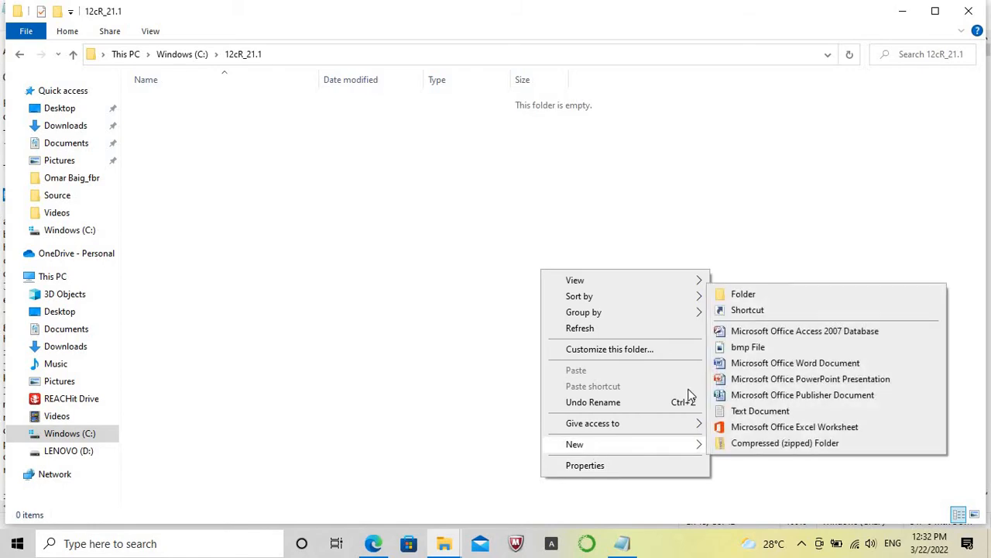
left_click(780, 297)
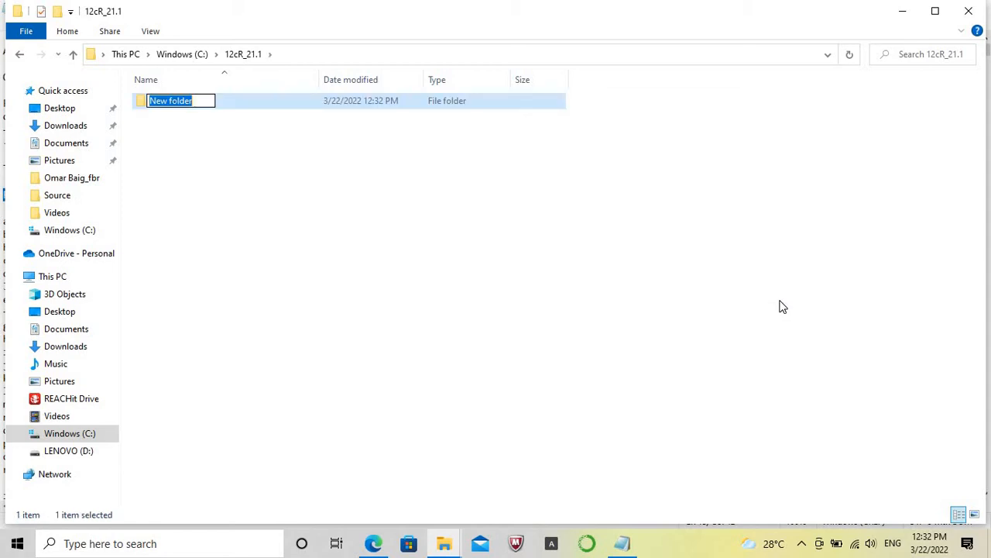
type("DB")
key("Caps_Lock")
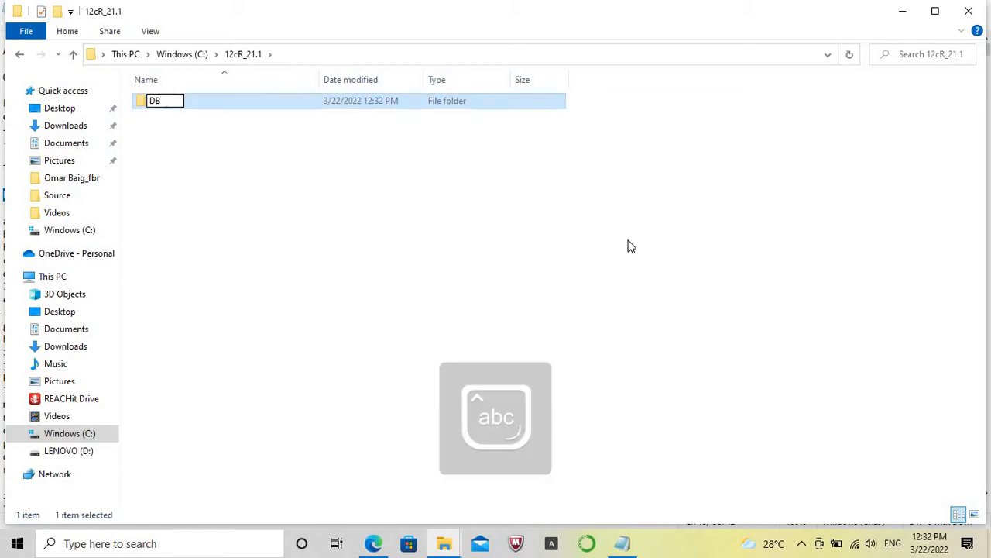
key("Return")
Create a second subfolder named ords alongside DB.
right_click(629, 247)
mouse_move(680, 414)
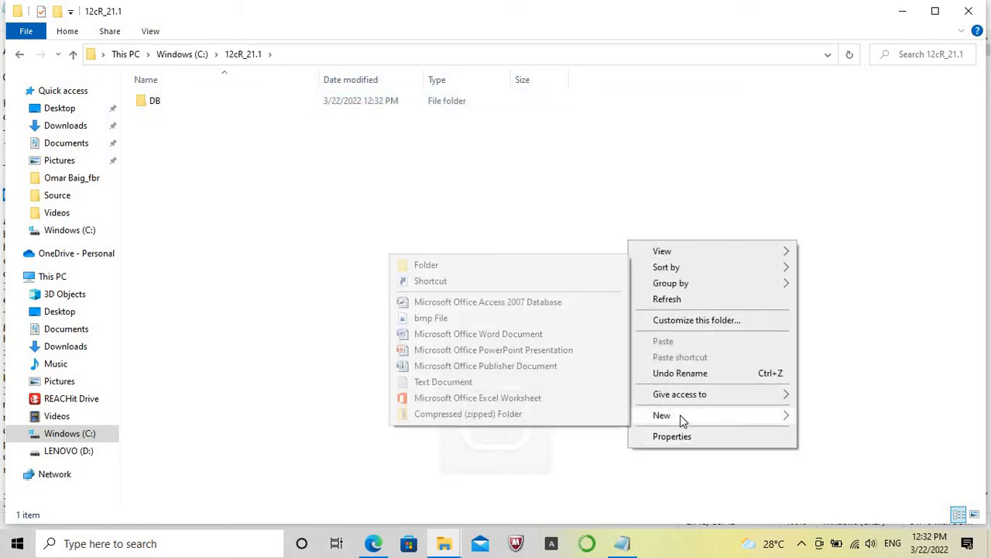
left_click(518, 267)
type("ords")
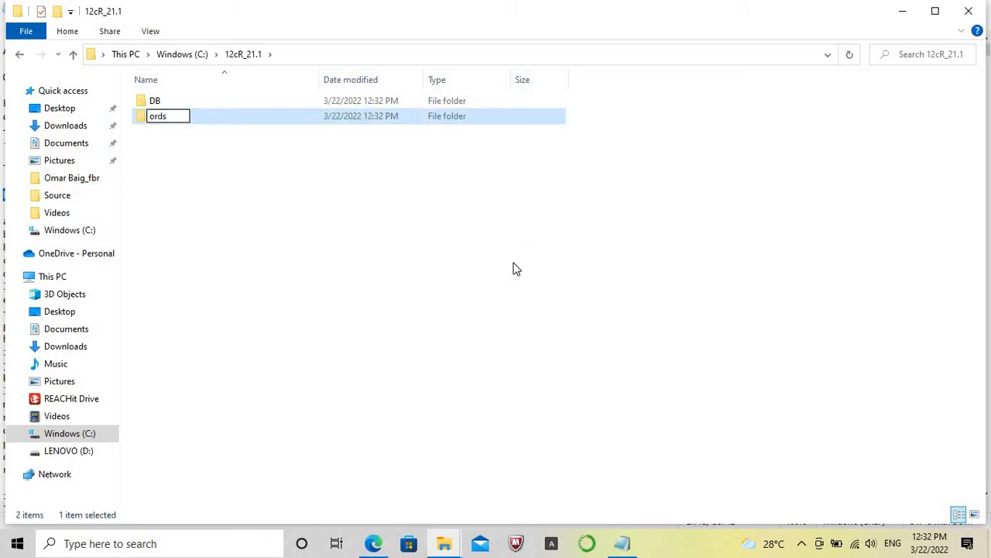
key("Return")
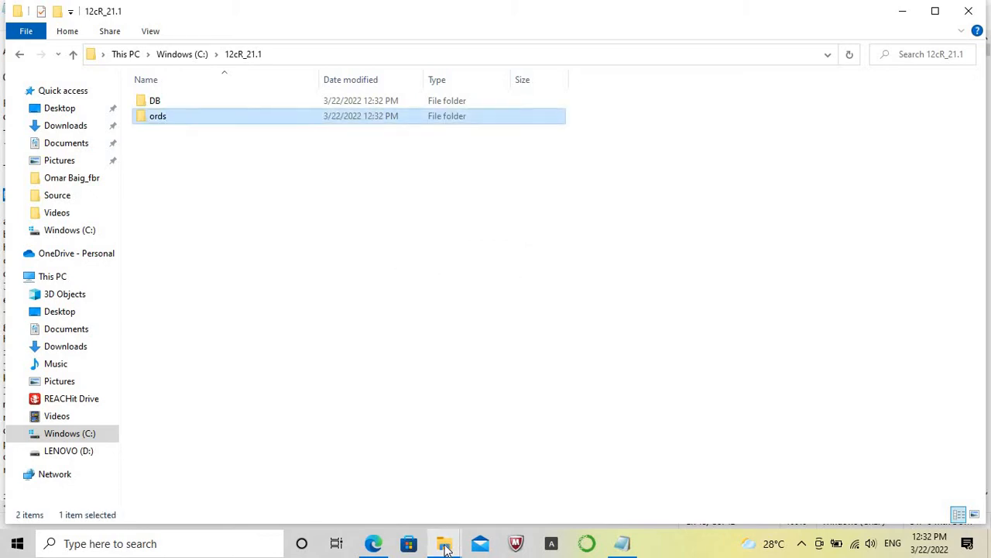
Extract the ords-21.4.1.025.0904 archive from D:\Oracle_Softwares into C:\12cR_21.1\ords.
left_click(444, 545)
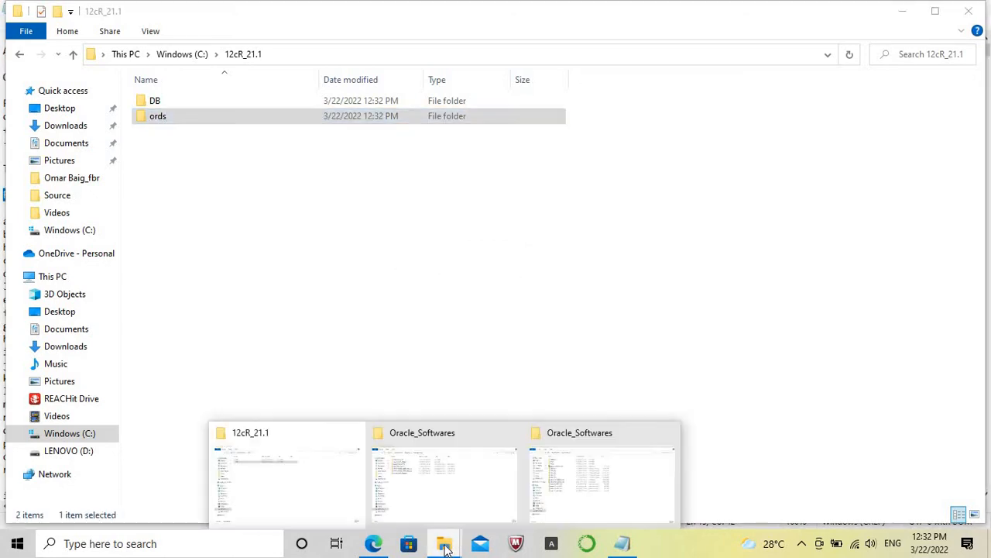
left_click(587, 502)
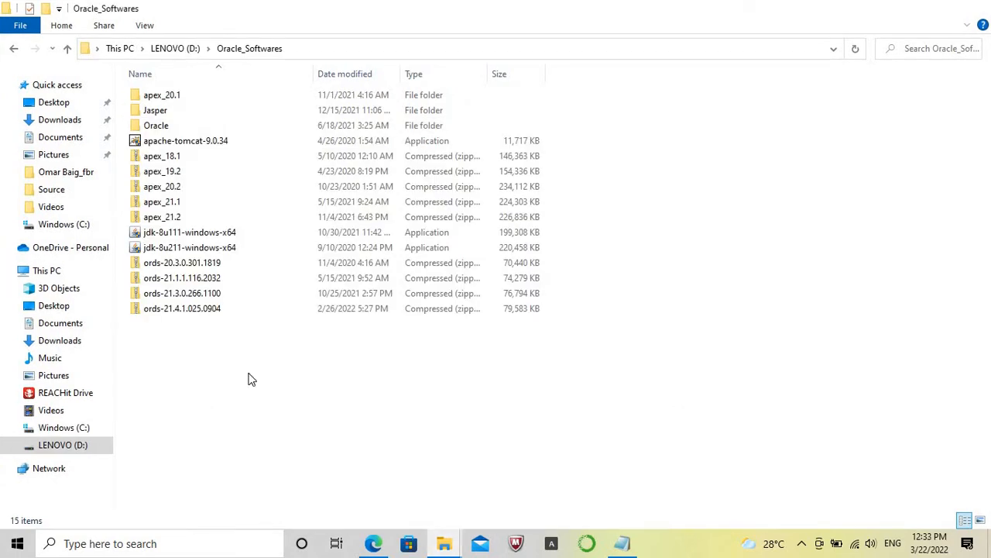
left_click(197, 309)
double_click(196, 310)
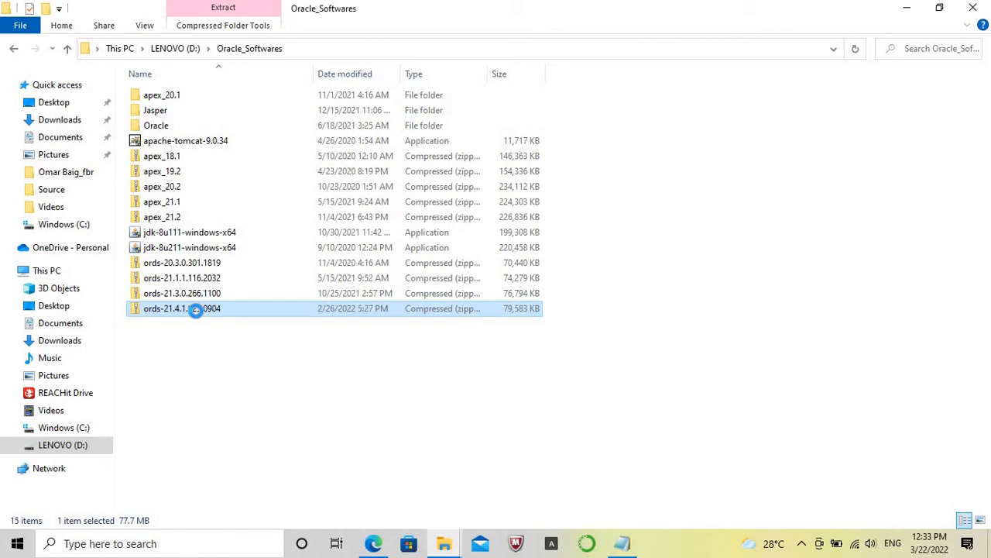
right_click(196, 309)
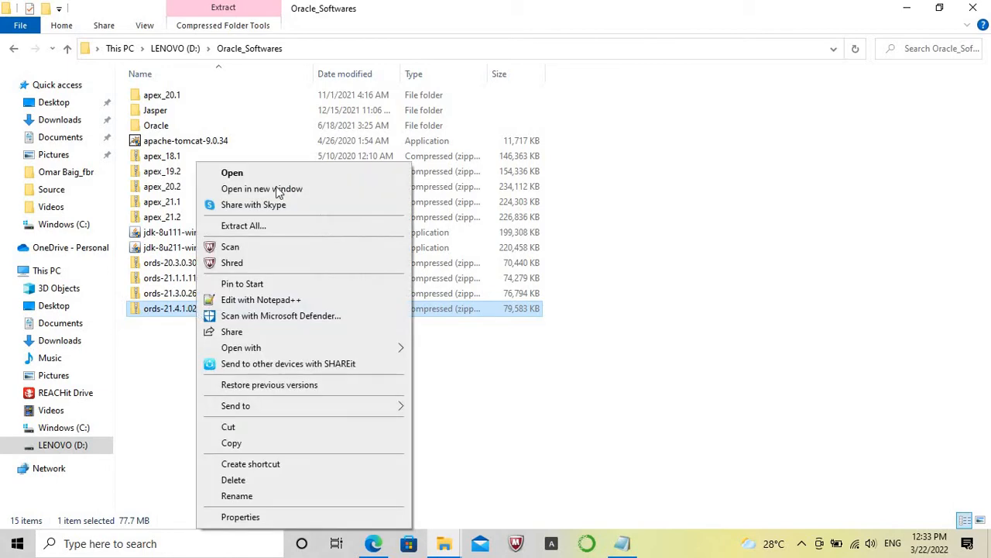
left_click(264, 225)
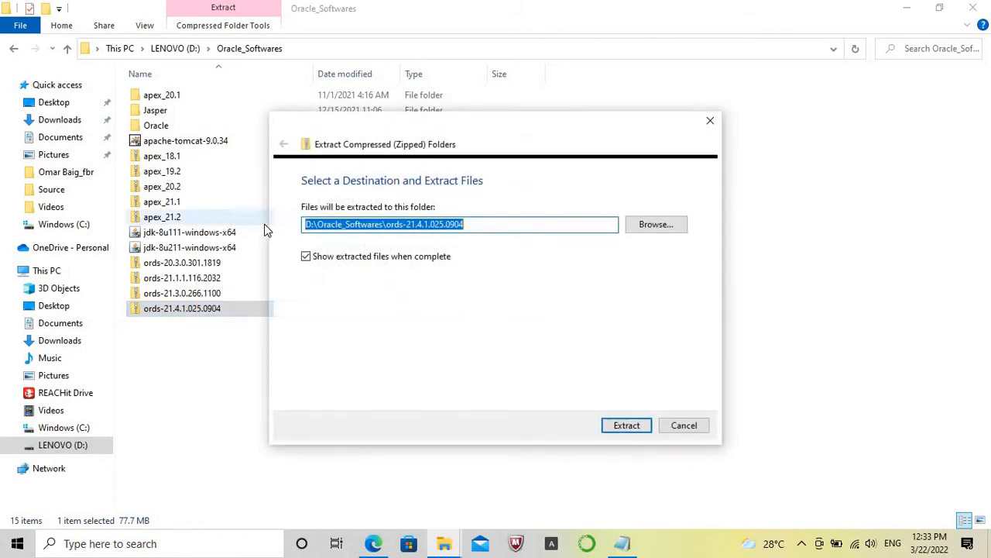
left_click(657, 227)
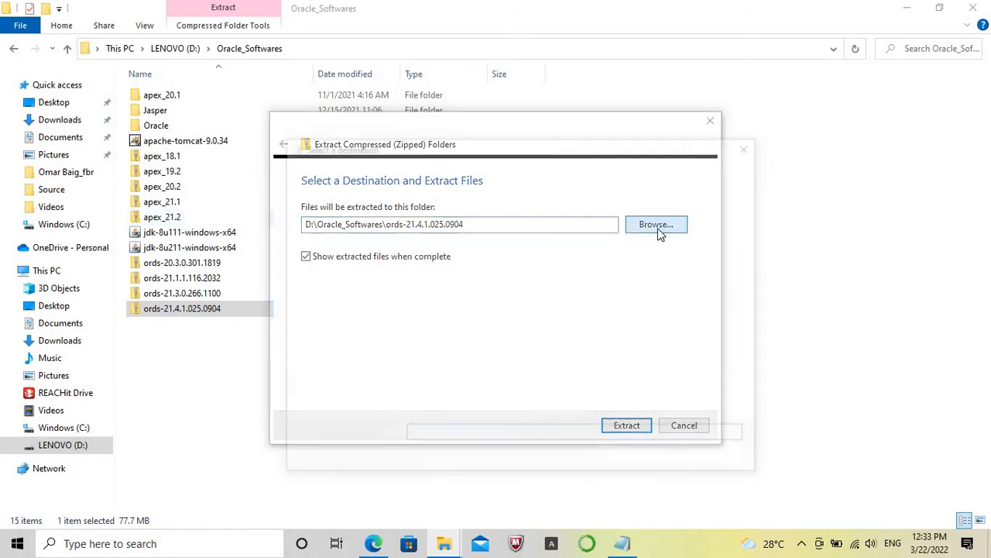
left_click(348, 387)
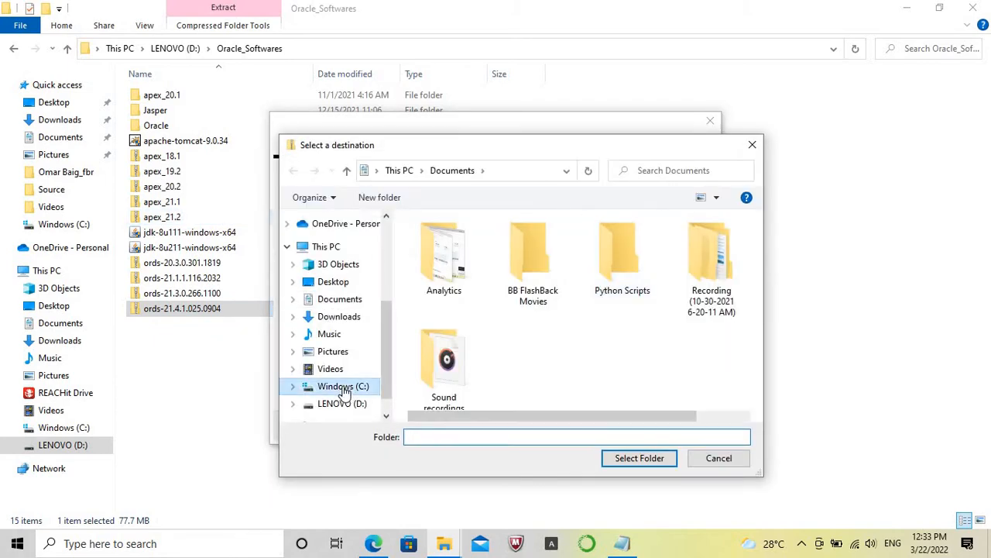
double_click(453, 271)
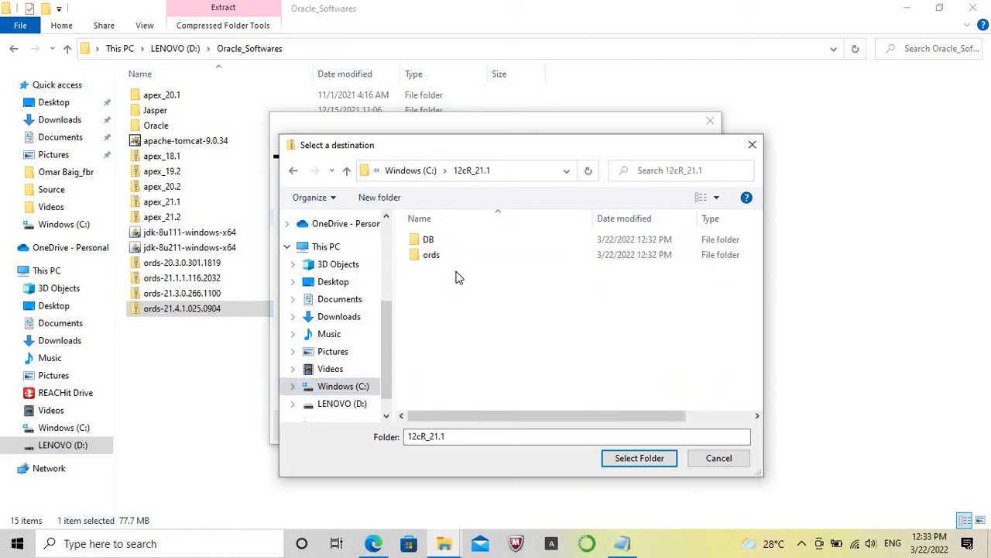
left_click(436, 259)
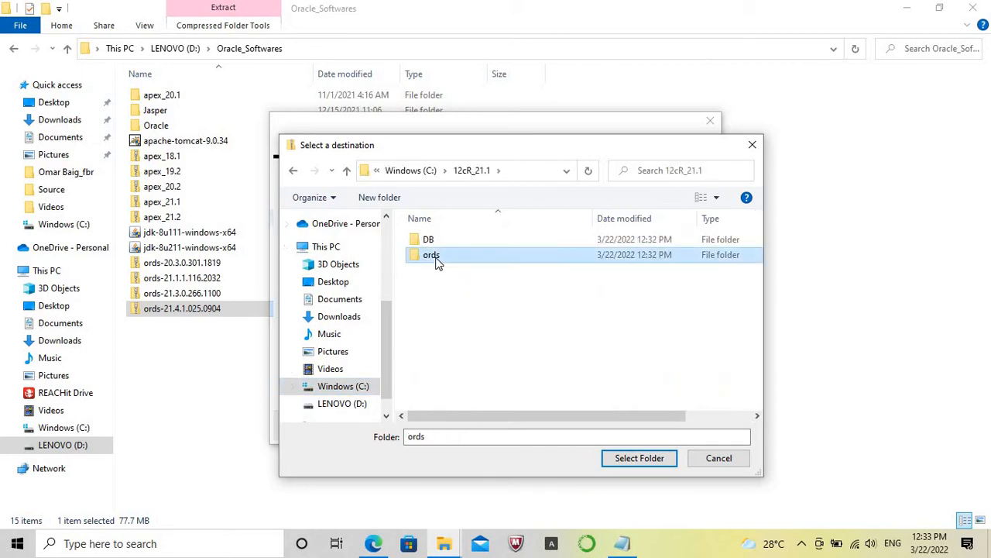
left_click(639, 458)
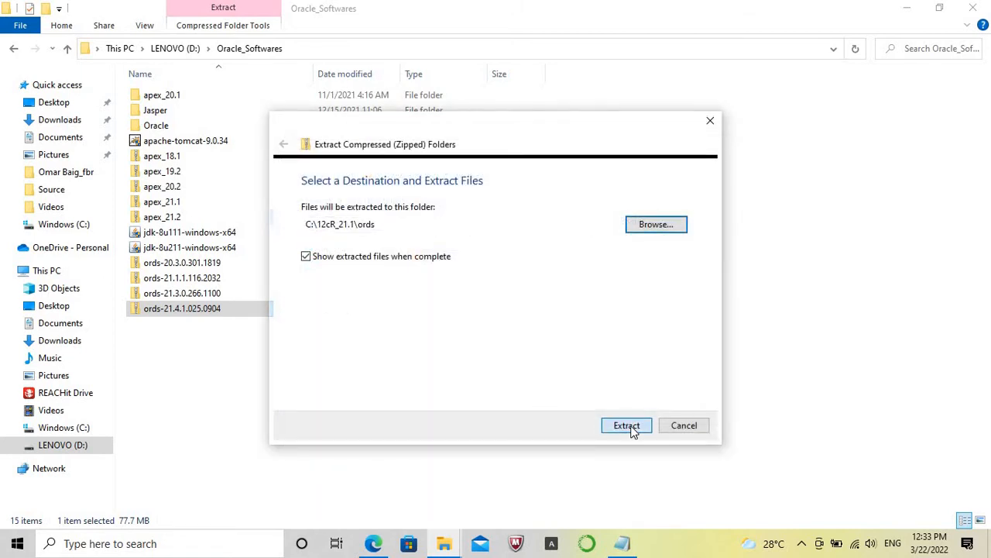
left_click(630, 429)
Copy the ORDS download link from the Notepad notes and open it in a new Microsoft Edge tab.
left_click(622, 543)
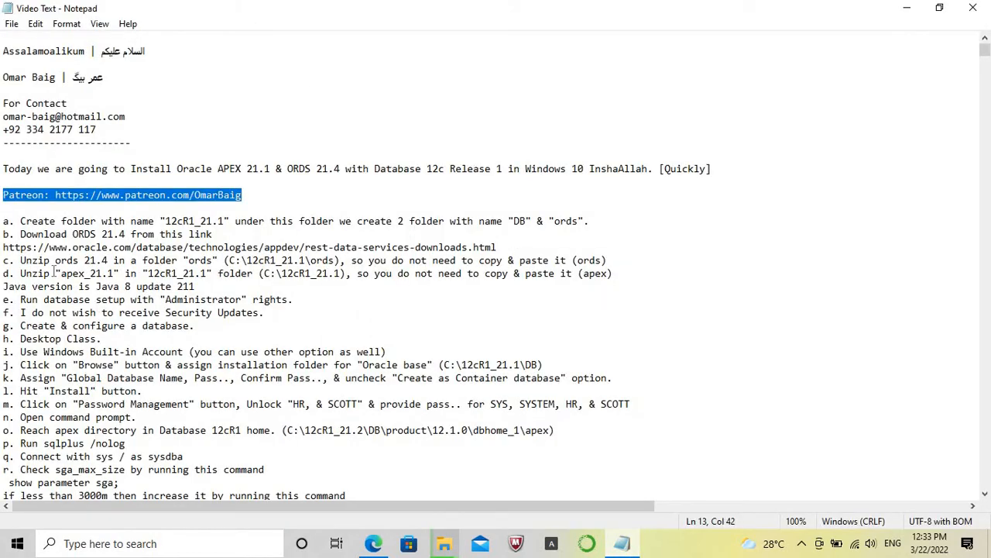
left_click(4, 247)
key("shift+End")
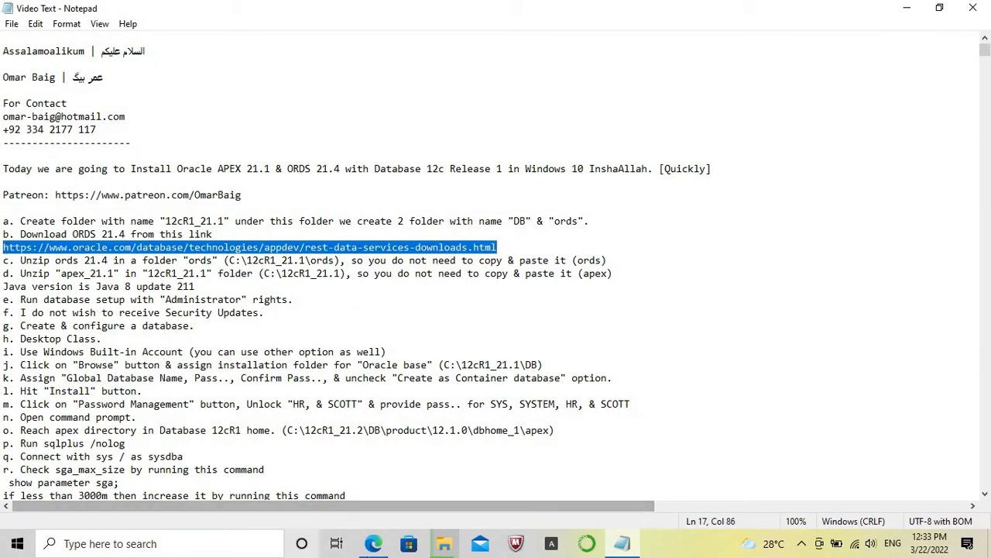
left_click(374, 546)
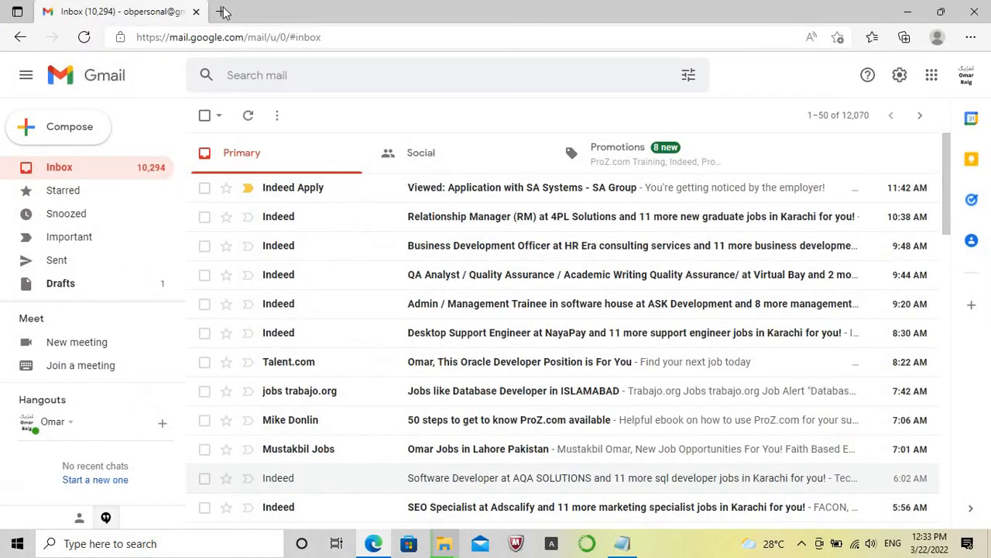
left_click(222, 12)
key("ctrl+v")
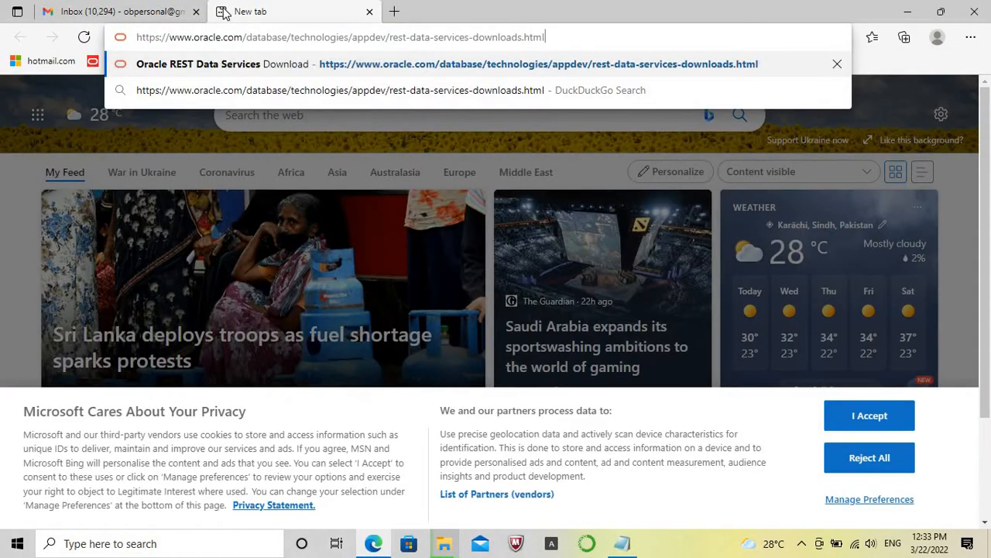
key("Return")
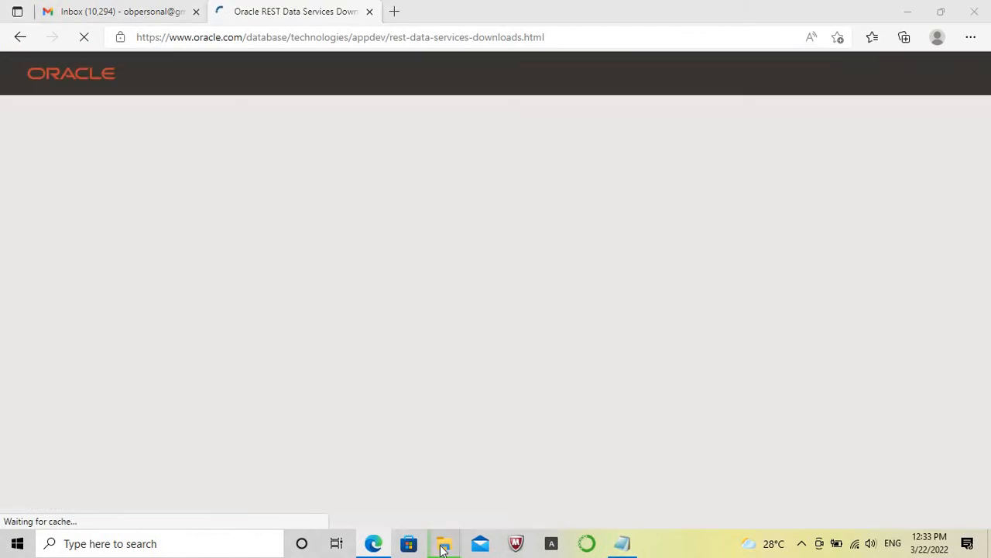
Switch to the Oracle_Softwares folder on drive D and select the apex_21.1 archive.
mouse_move(443, 547)
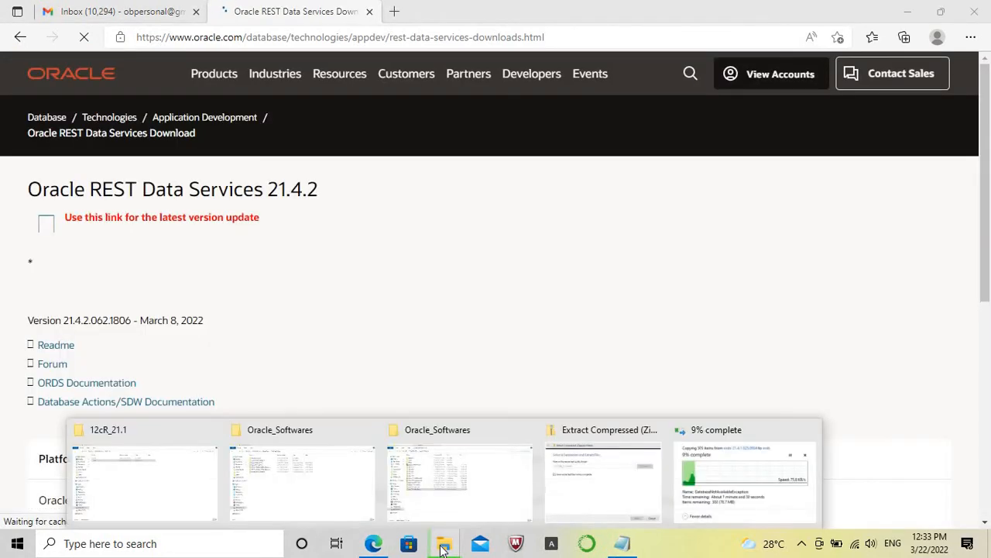
left_click(461, 488)
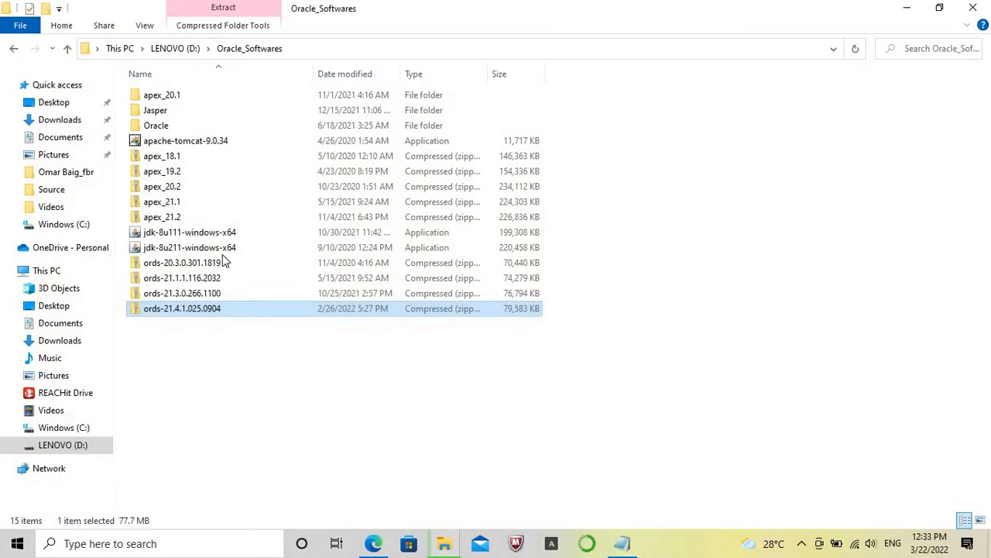
left_click(163, 203)
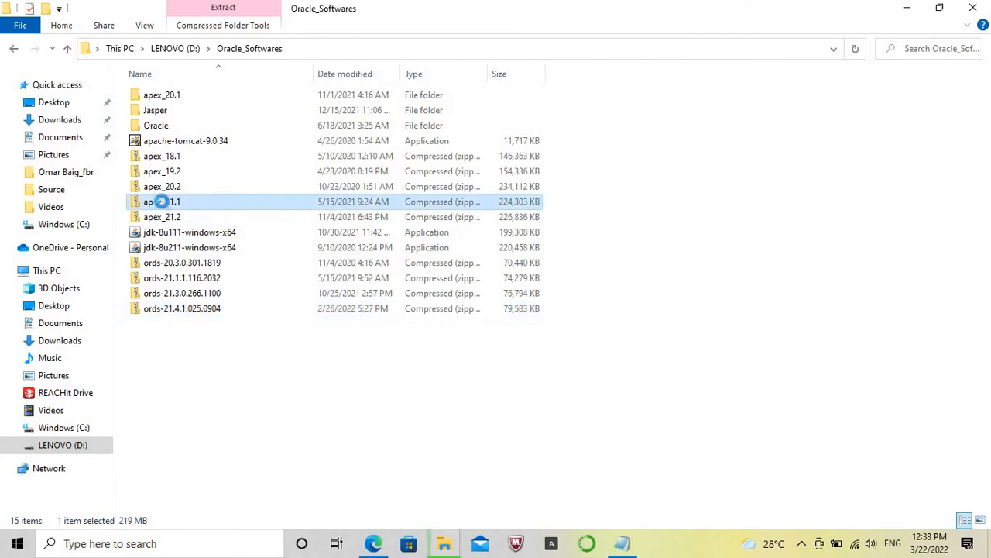
right_click(162, 203)
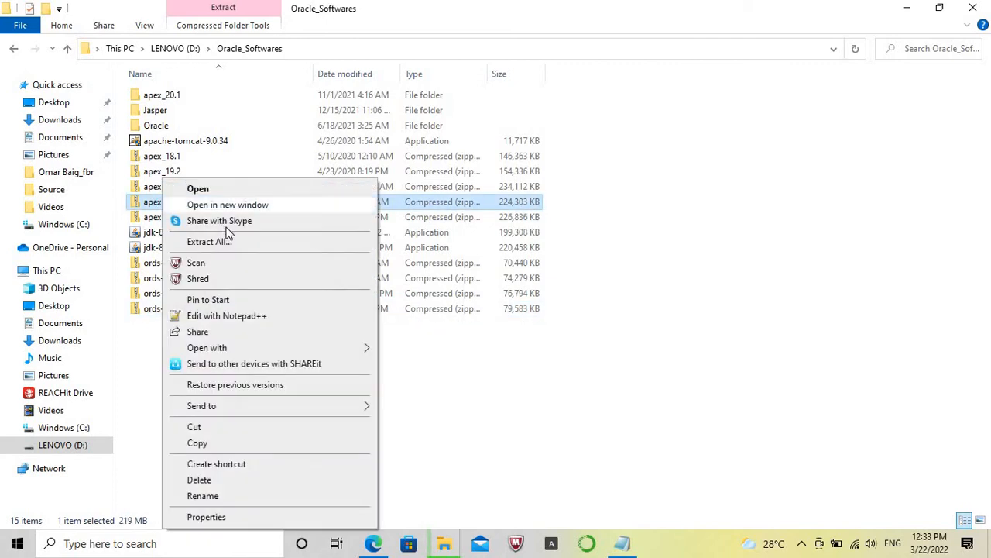
left_click(242, 206)
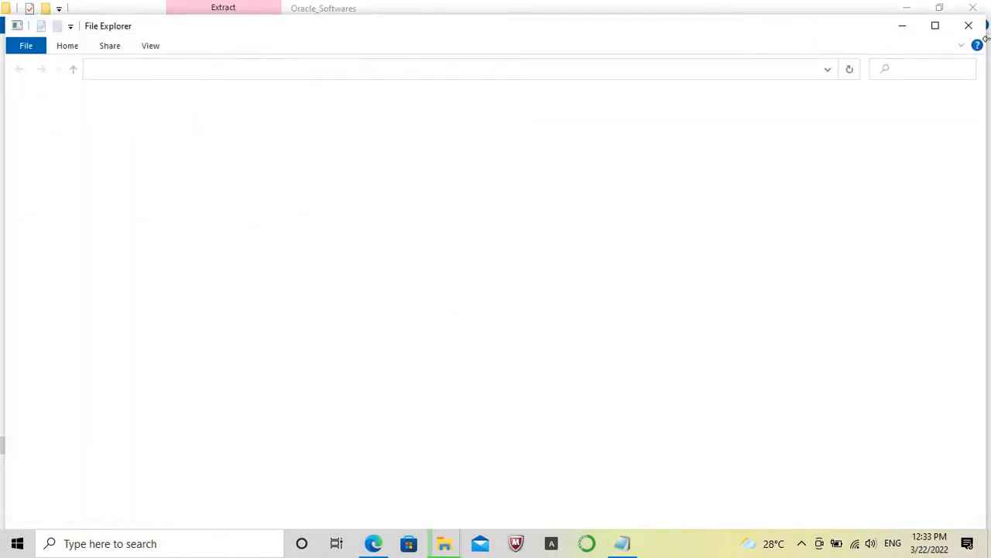
left_click(973, 27)
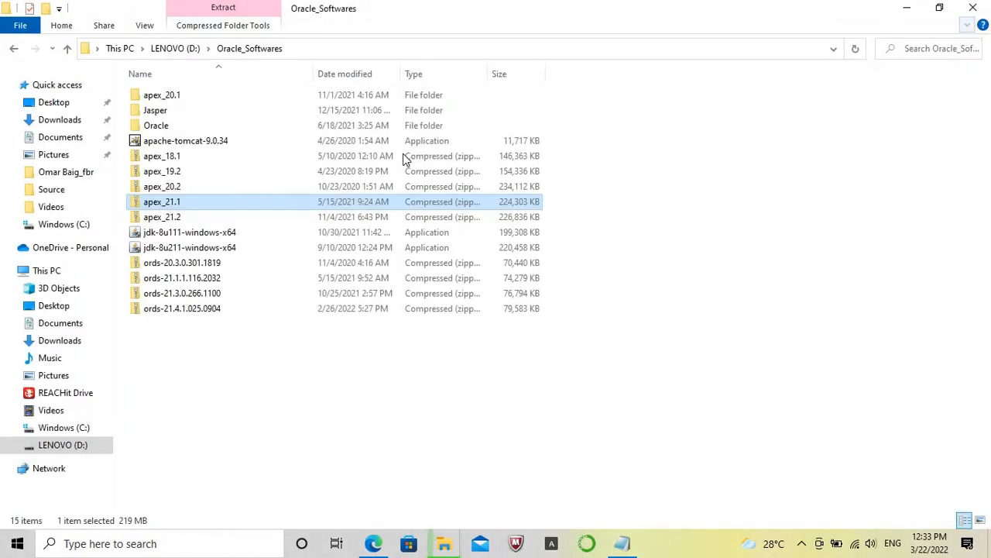
Extract the apex_21.1 archive from D:\Oracle_Softwares into C:\12cR_21.1.
double_click(201, 200)
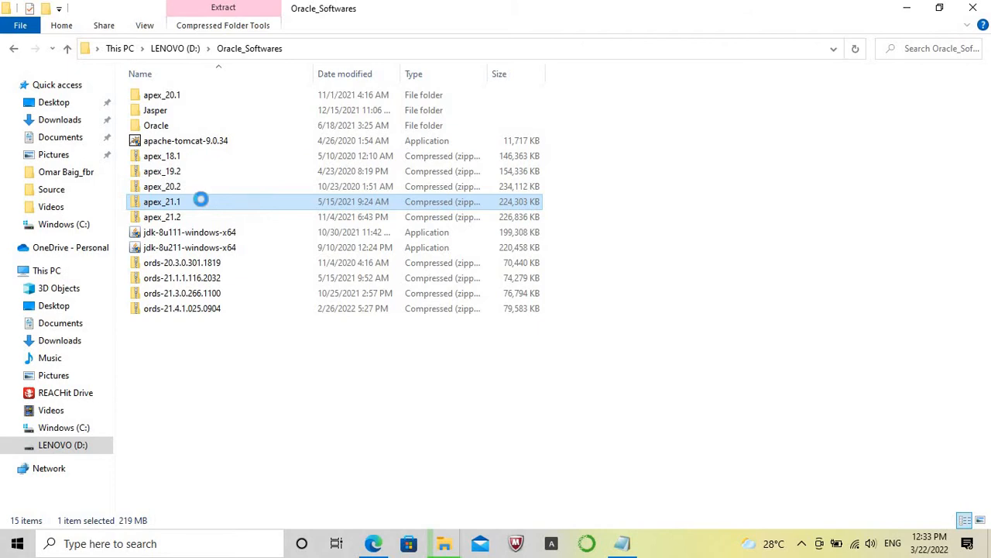
right_click(201, 202)
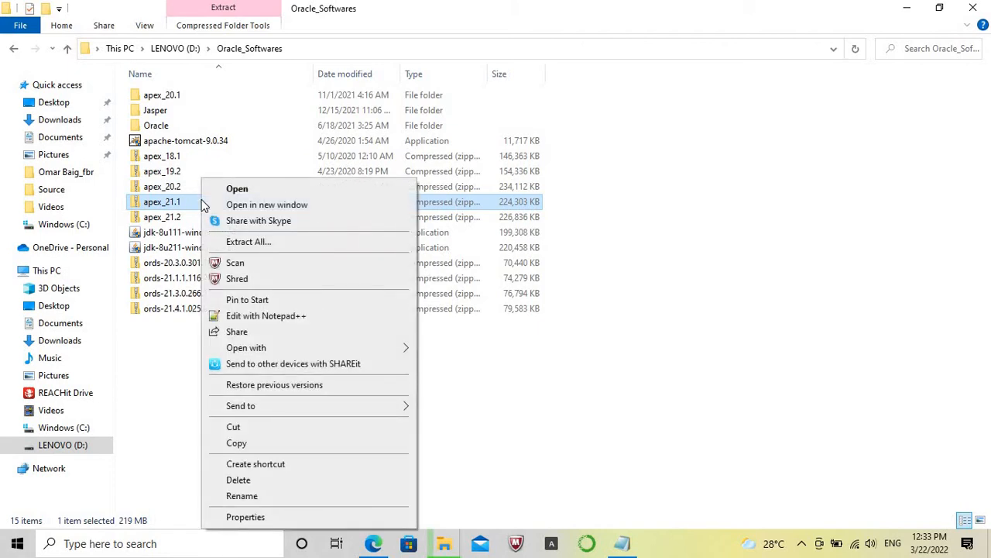
left_click(260, 243)
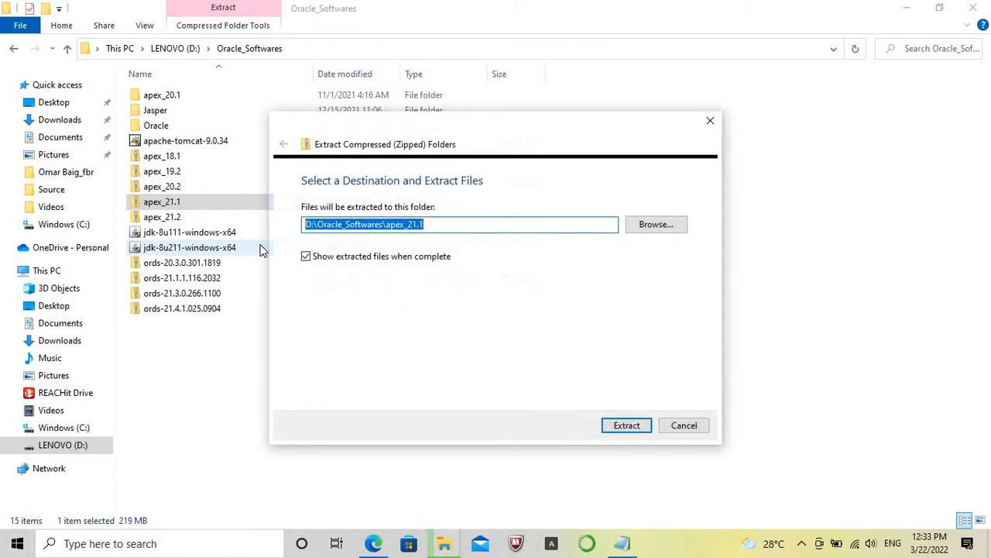
left_click(656, 224)
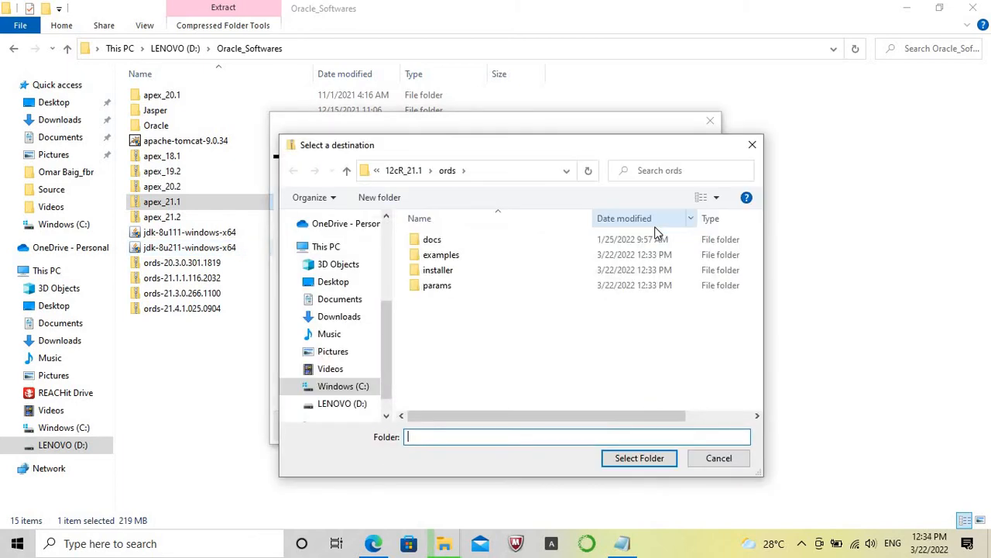
left_click(401, 169)
left_click(636, 458)
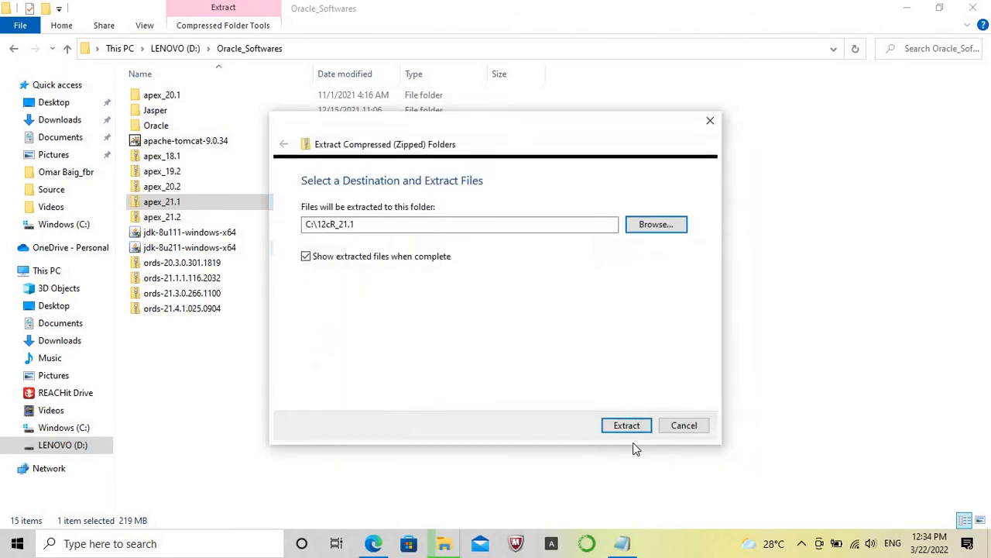
Check the installed Java version with java -version in a Command Prompt, then exit the prompt.
left_click(192, 547)
type("cmd")
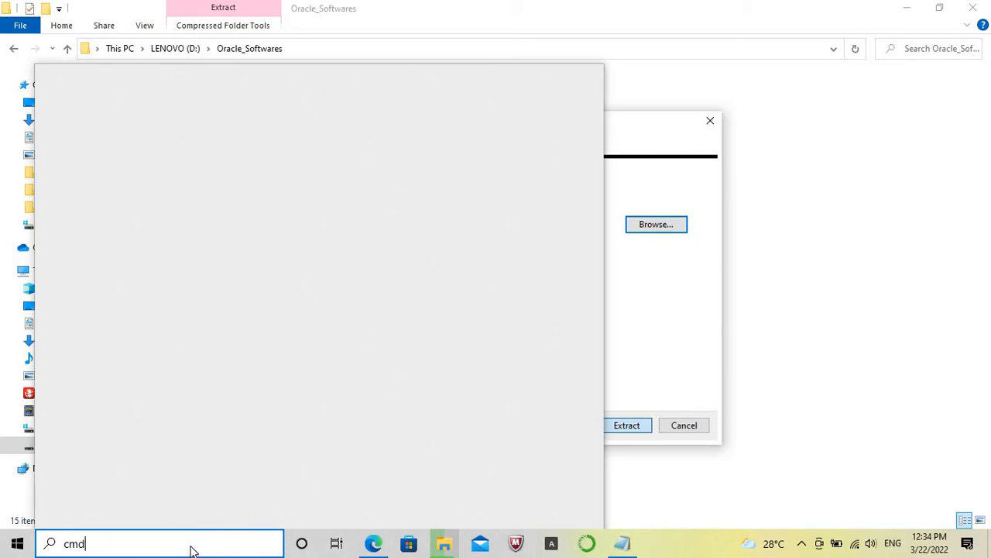
key("Return")
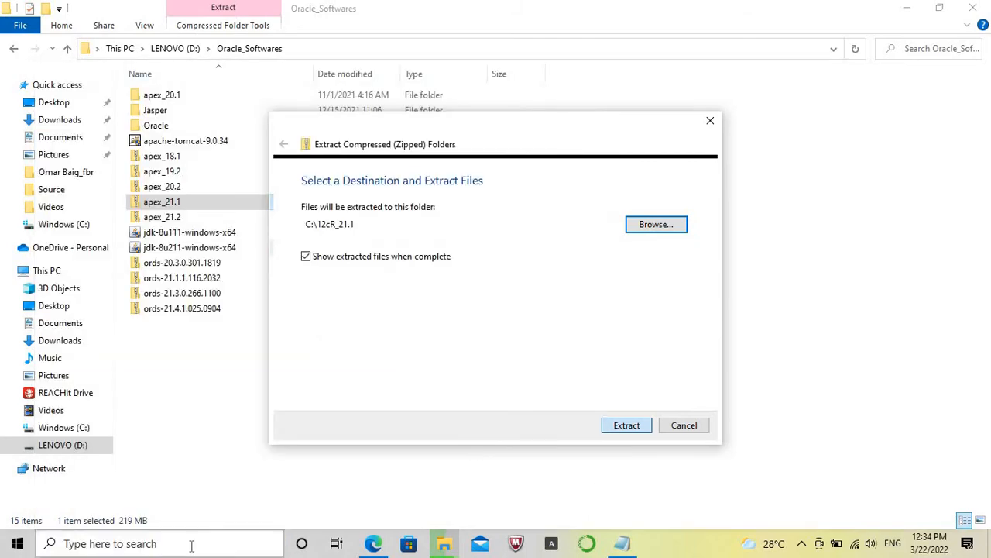
type("java -v")
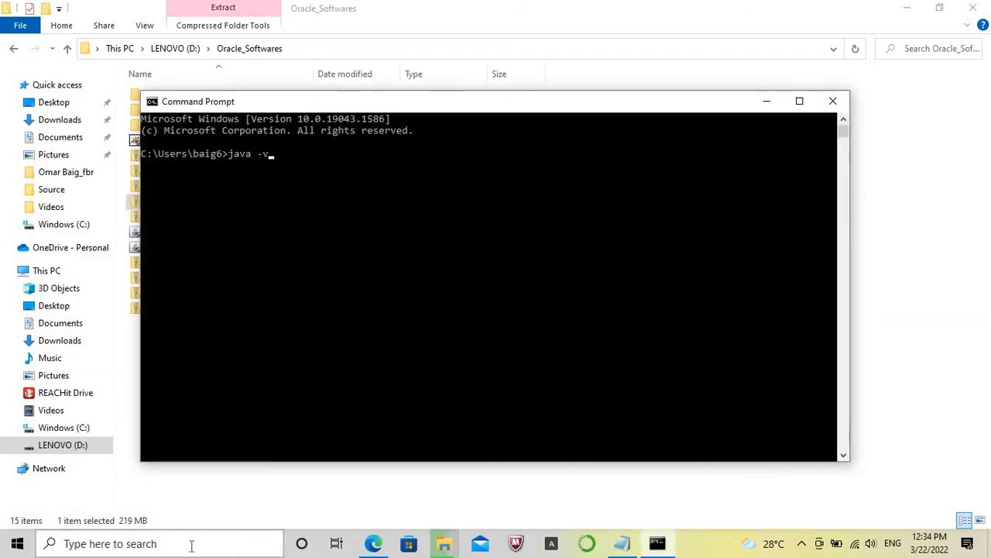
type("ersion")
key("Return")
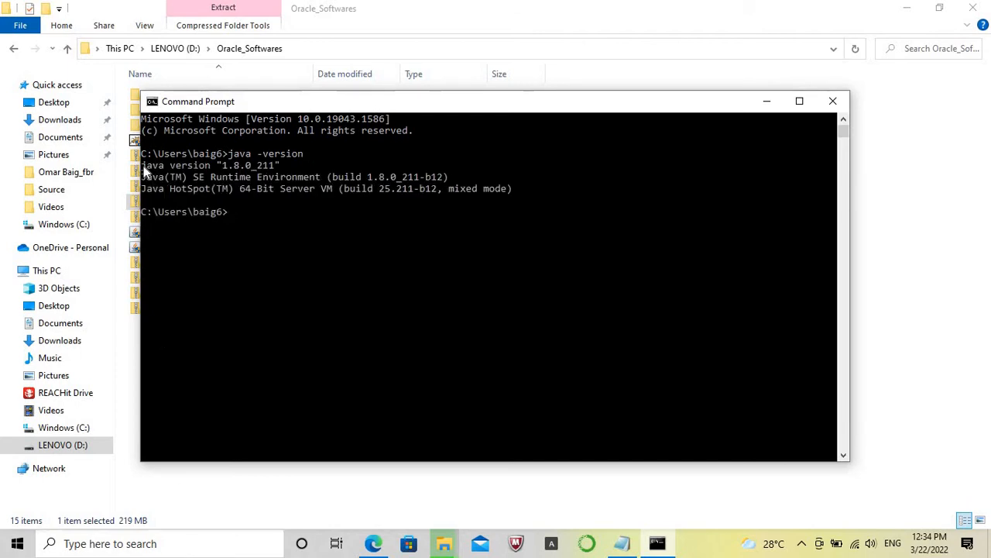
left_click(155, 167)
left_click_drag(156, 168, 277, 172)
key("Return")
type("exit")
key("Return")
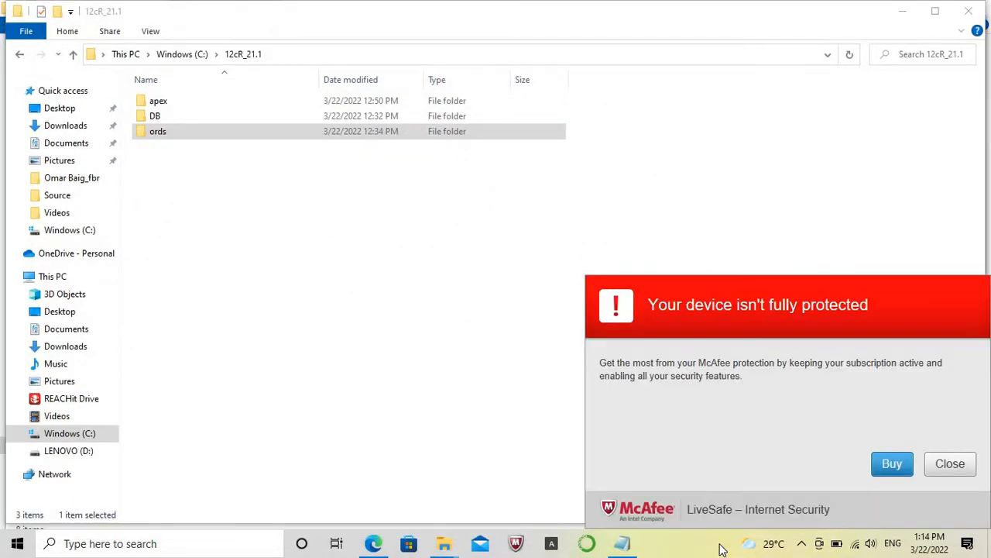
Run setup from the Database_12c_R1\database folder as administrator and dismiss the McAfee protection alert.
mouse_move(444, 545)
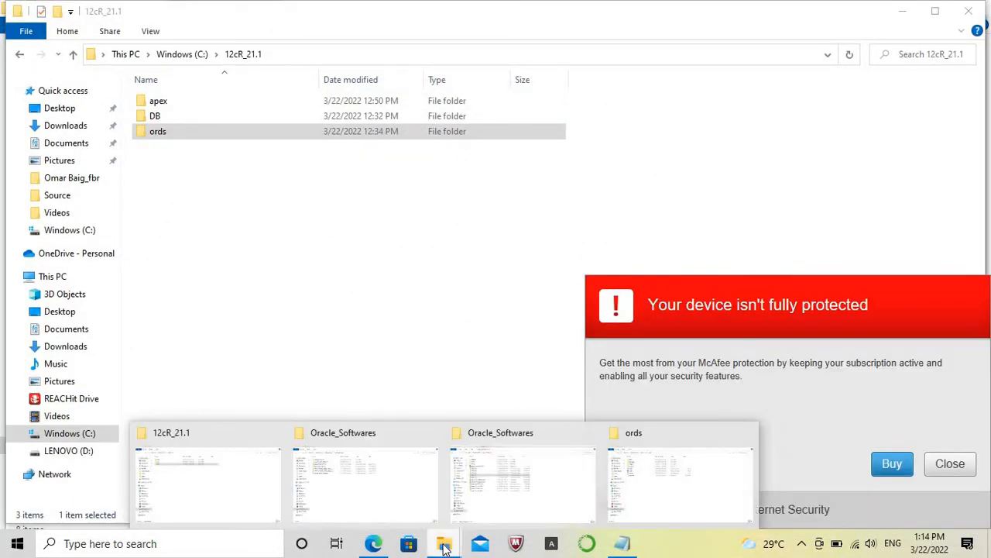
left_click(387, 453)
right_click(167, 146)
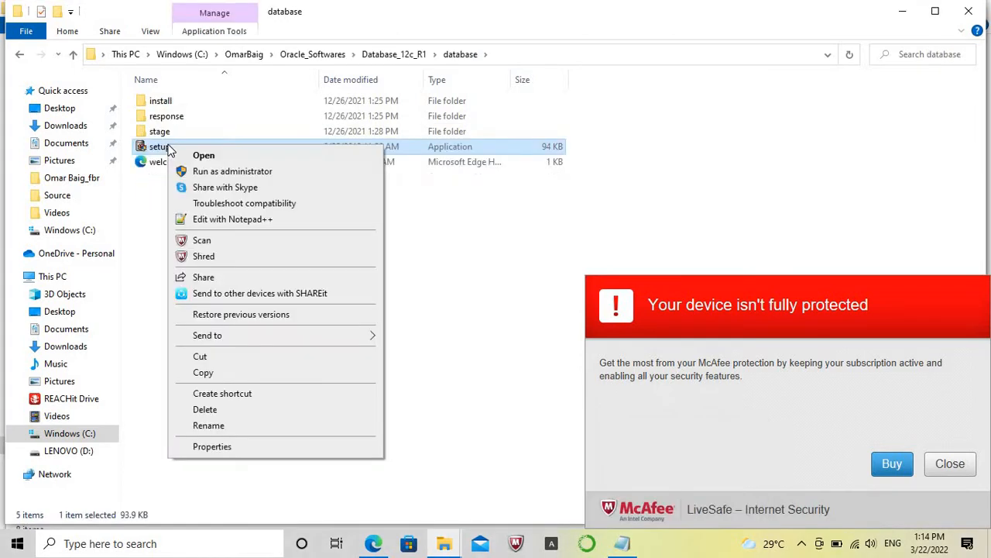
left_click(224, 172)
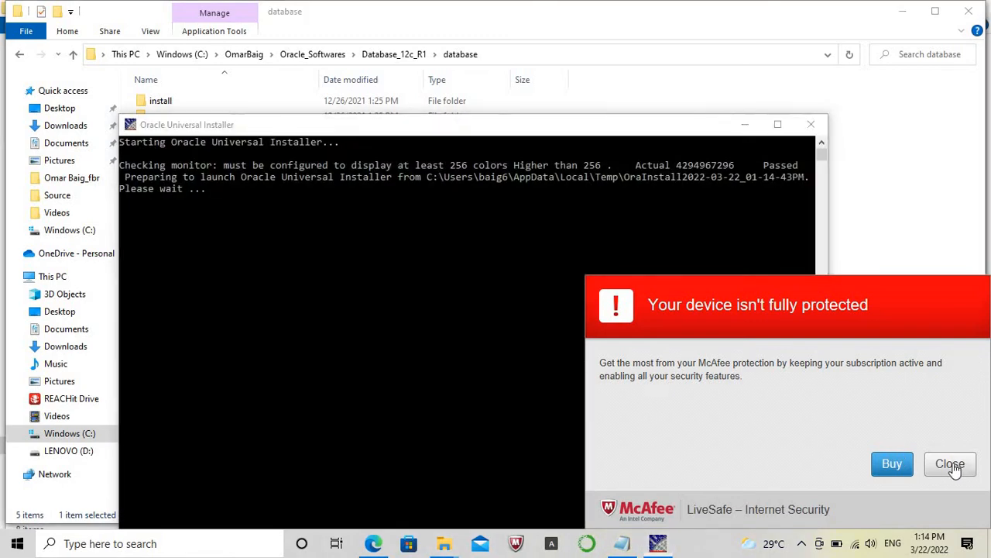
left_click(950, 464)
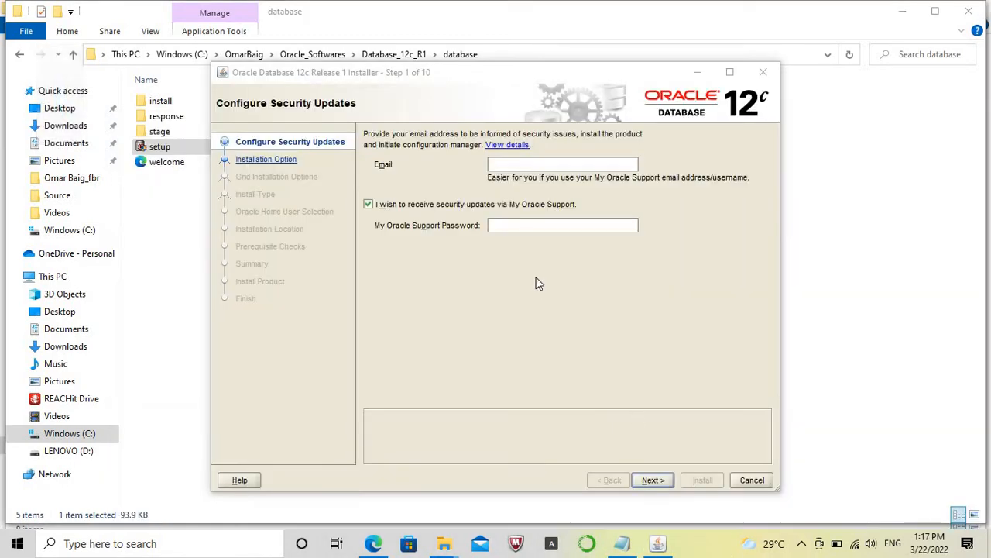
Decline security updates via My Oracle Support and continue the installer without providing an email address.
left_click(369, 204)
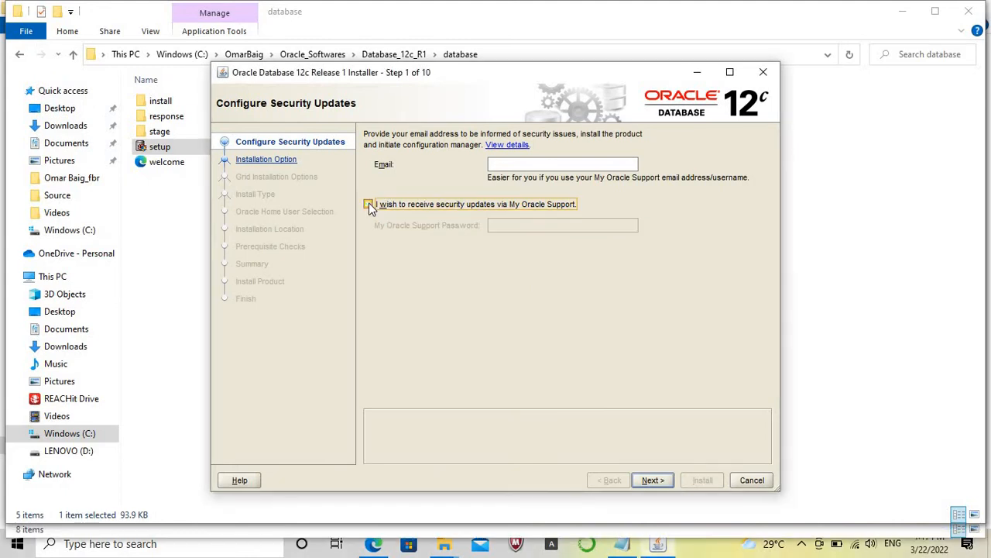
left_click(662, 481)
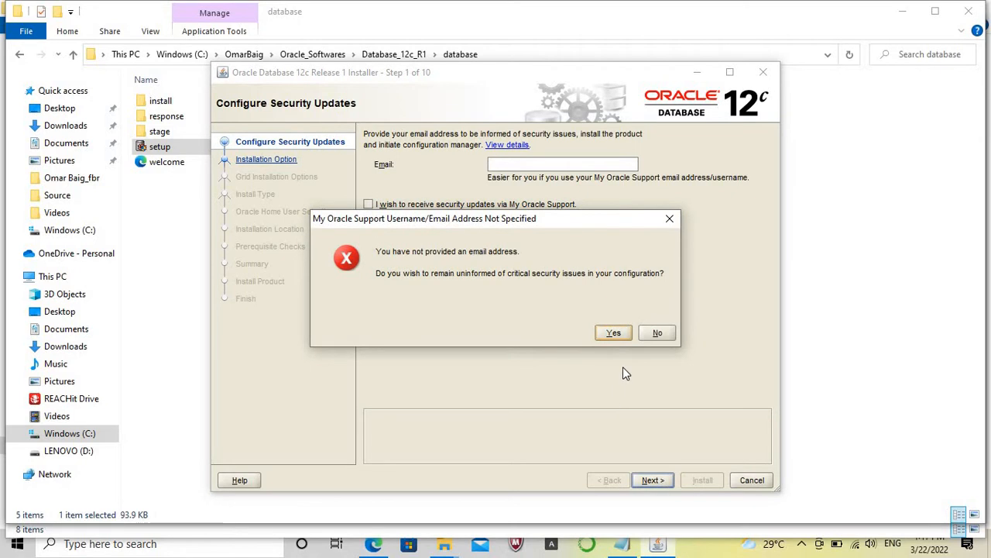
left_click(614, 332)
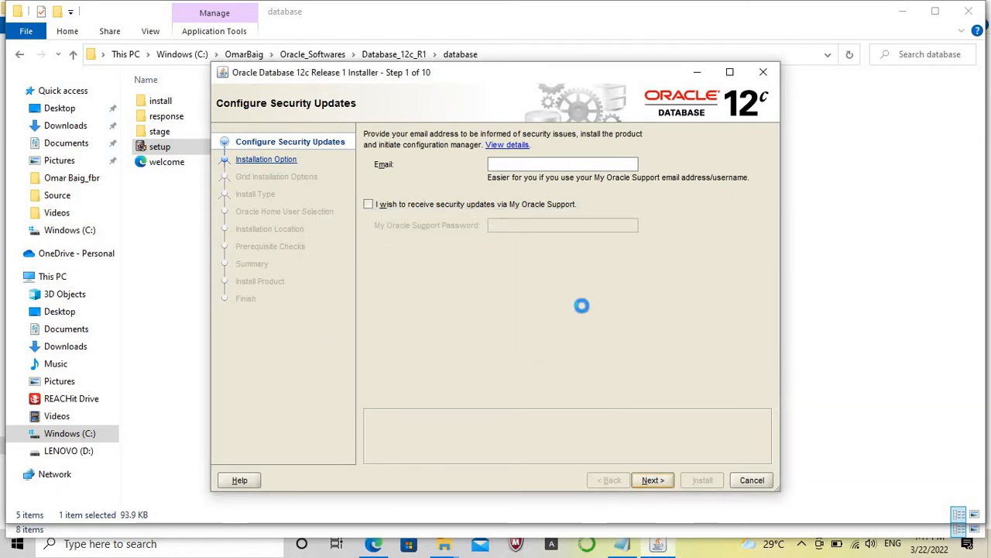
left_click(653, 551)
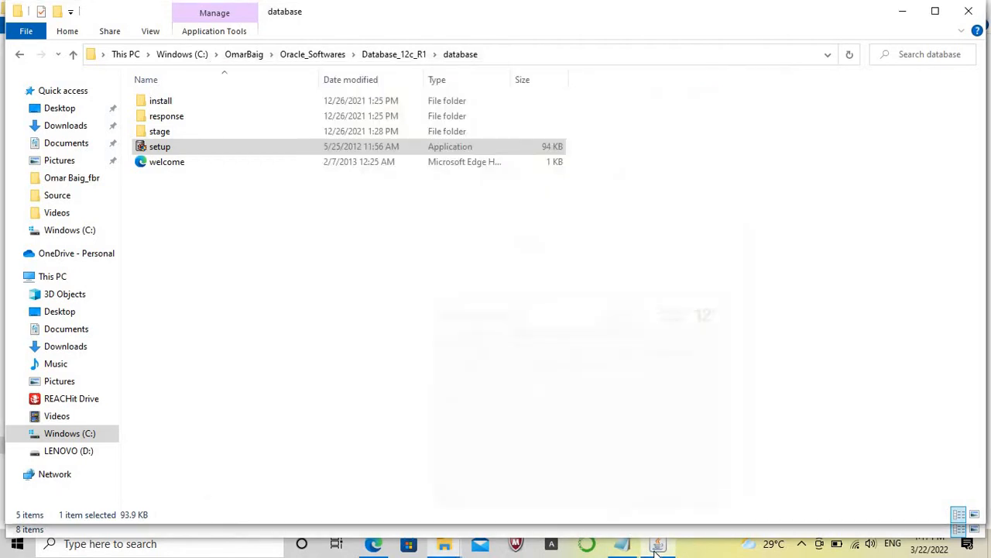
left_click(656, 548)
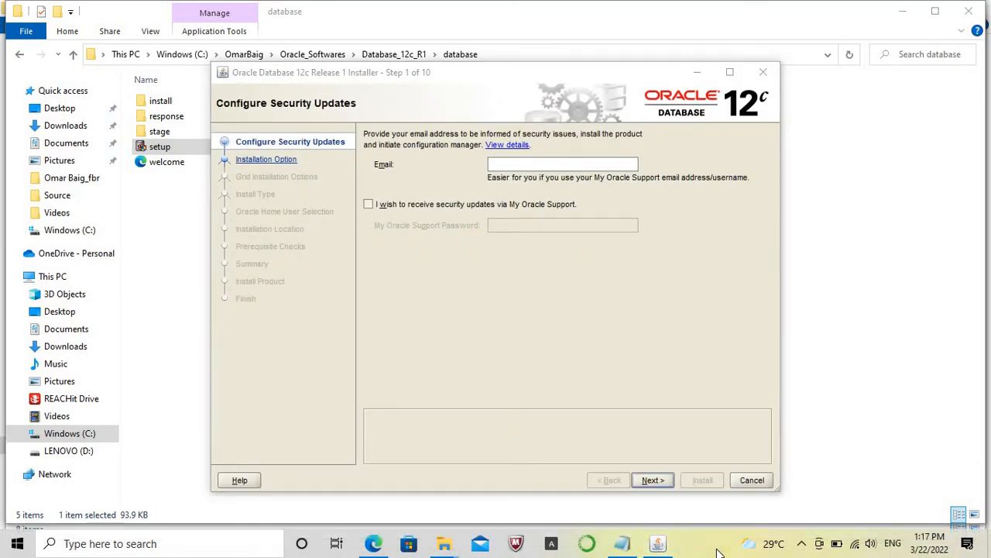
left_click(653, 479)
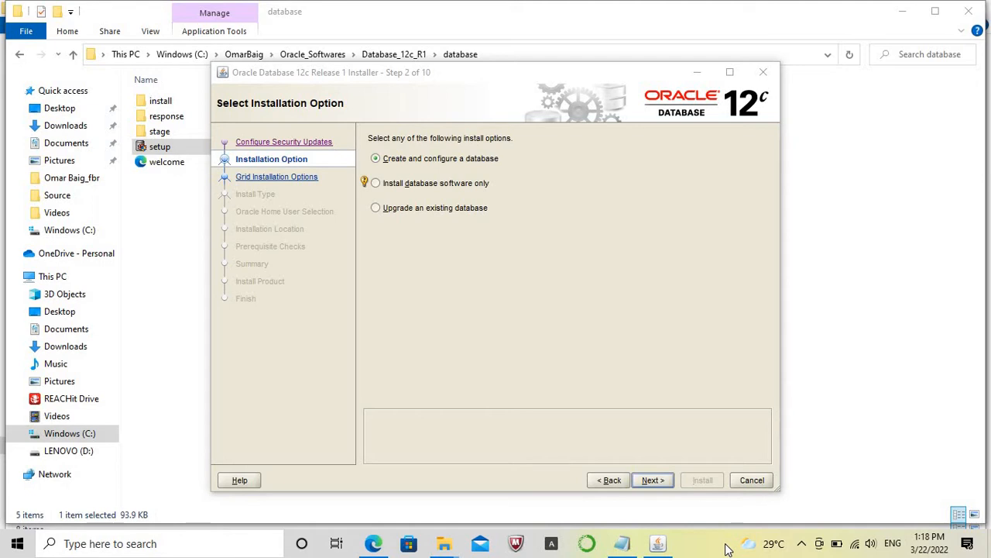
Choose to create and configure a Desktop class database using the Windows Built-in Account, accepting the built-in account warning.
left_click(652, 479)
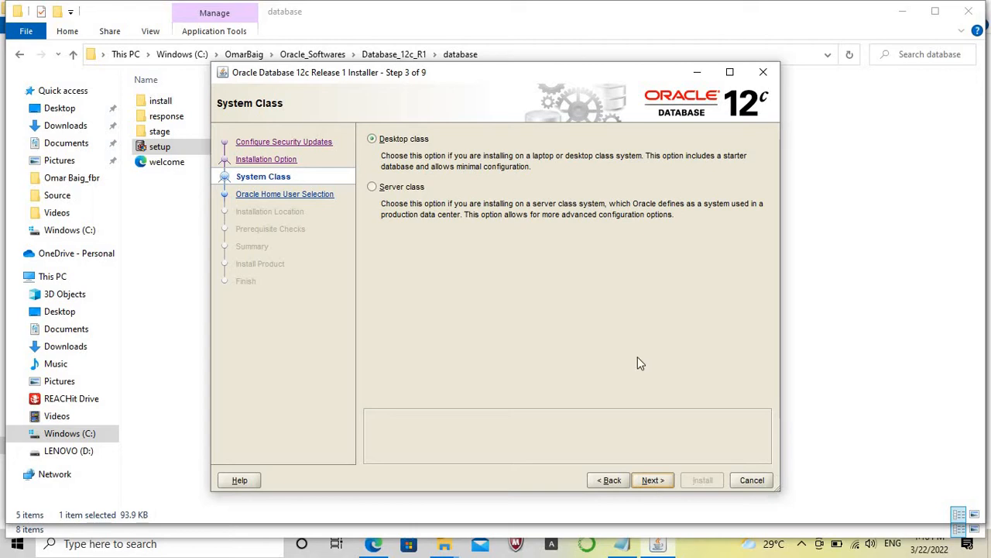
left_click(653, 480)
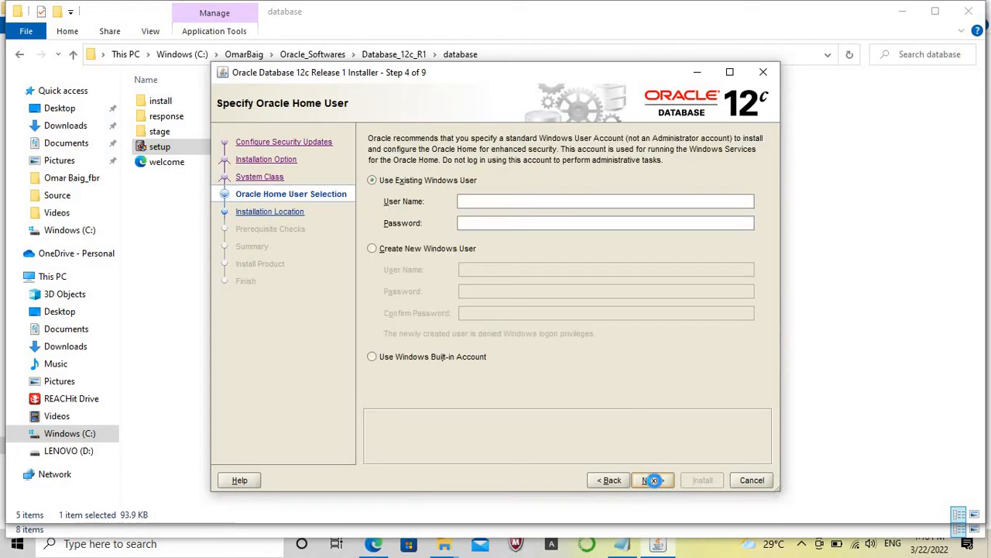
left_click(372, 356)
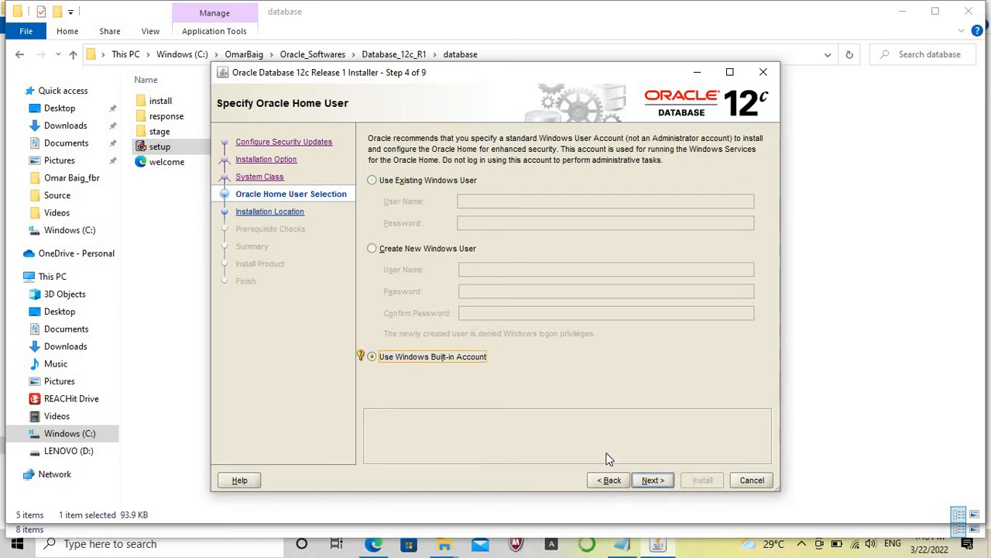
left_click(662, 482)
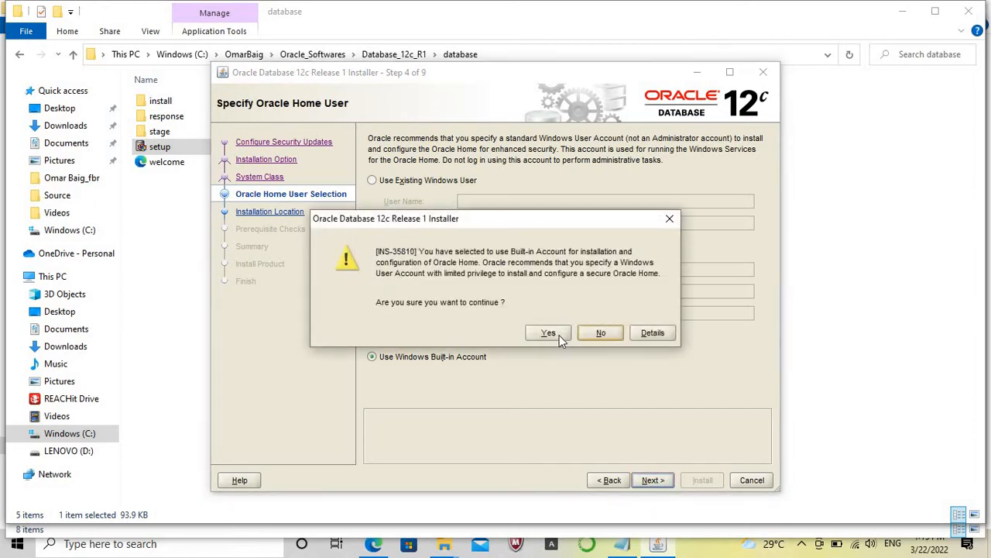
left_click(550, 333)
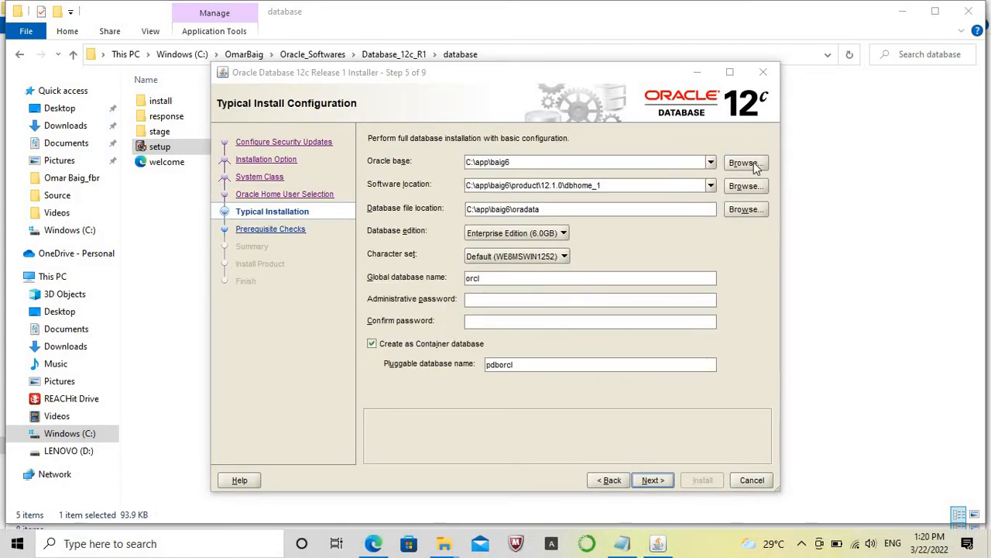
Set the Oracle base to the existing folder C:\12cR_21.1\DB.
left_click(745, 163)
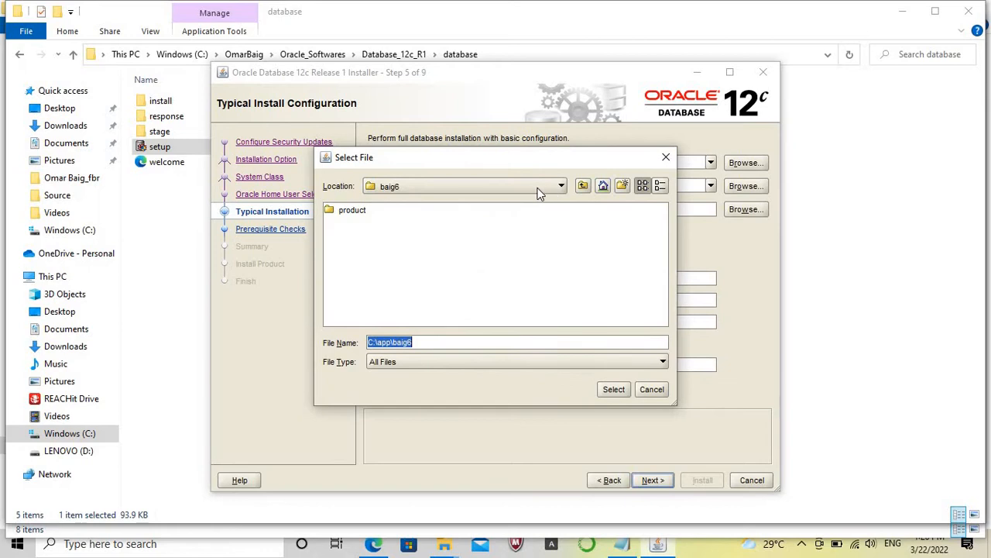
left_click(561, 186)
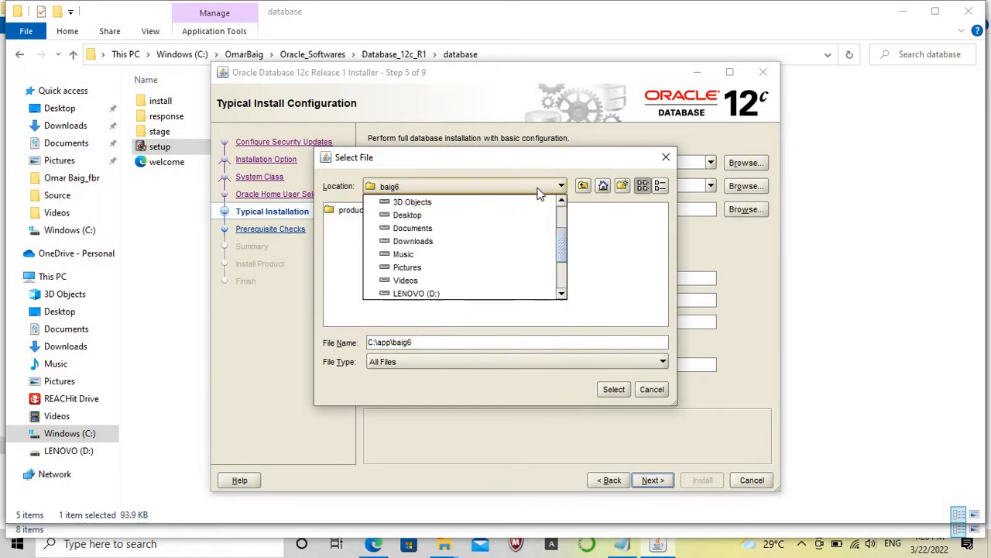
left_click(563, 202)
left_click(563, 202)
left_click(563, 202)
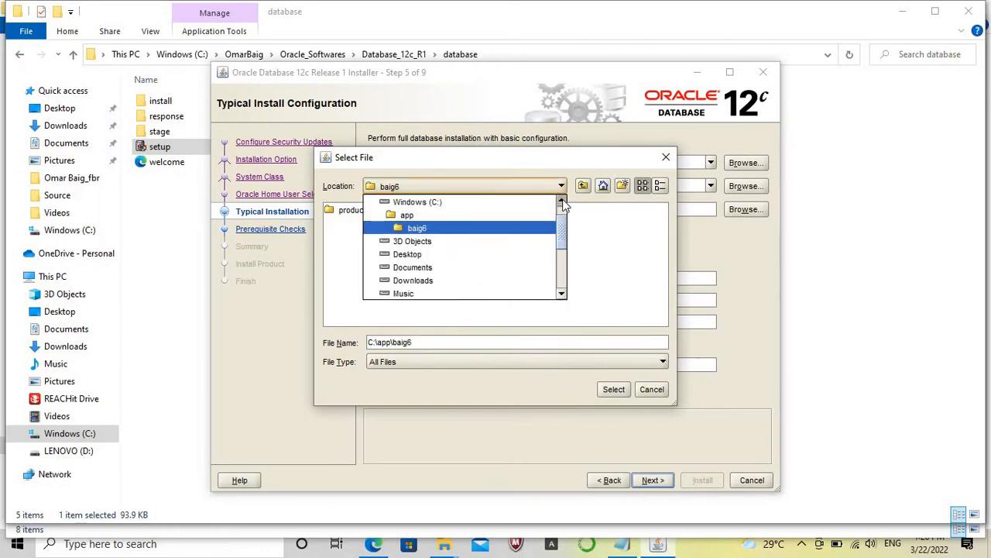
left_click(563, 201)
left_click(563, 202)
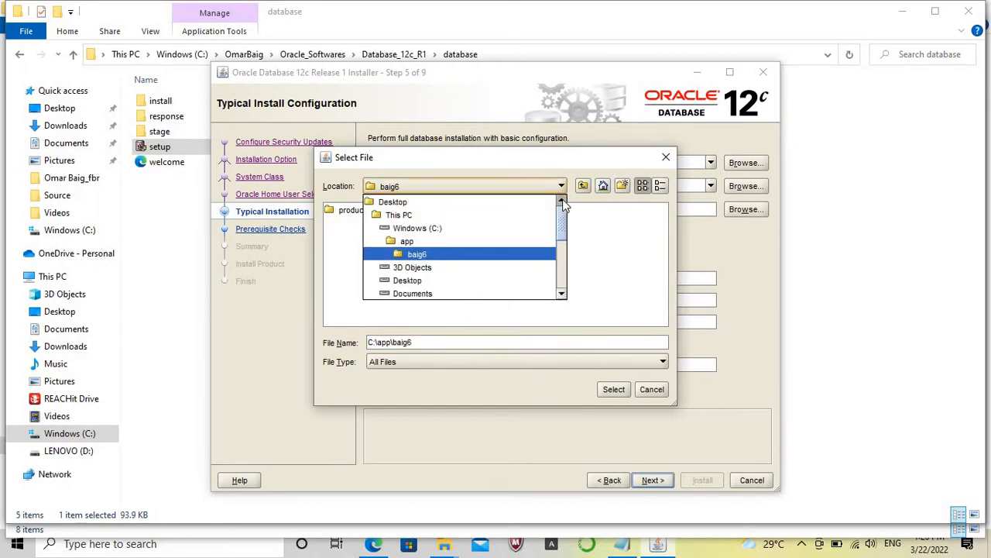
left_click(438, 233)
left_click(356, 239)
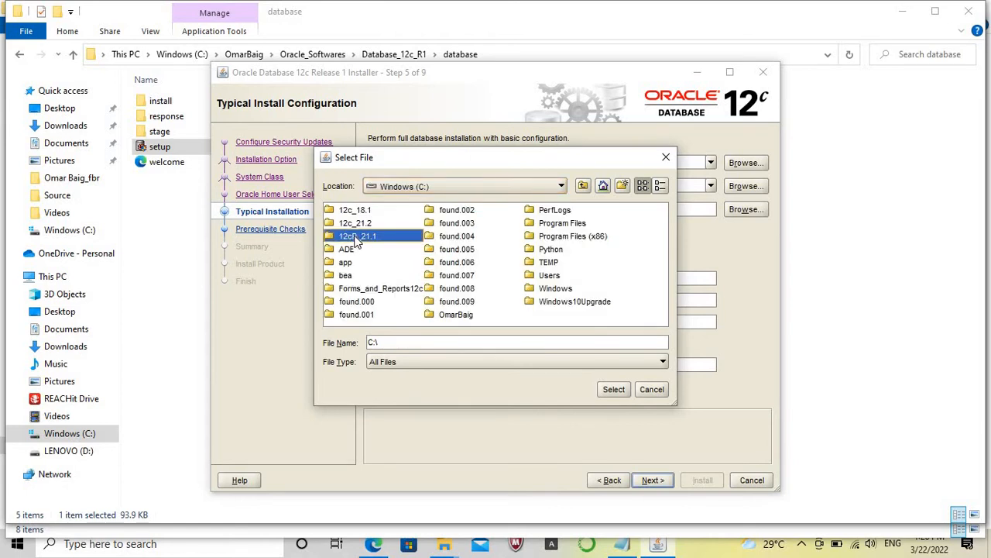
double_click(356, 239)
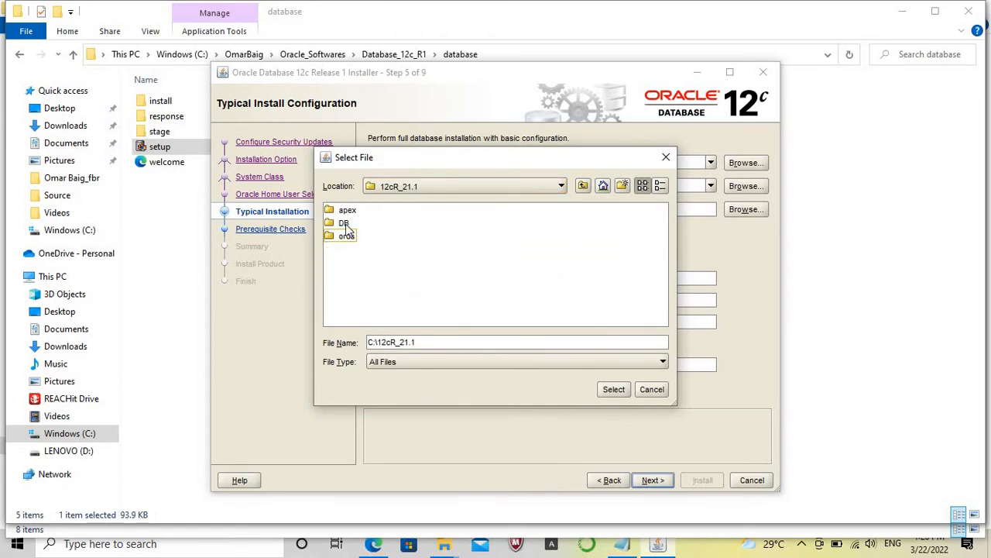
left_click(346, 224)
left_click(618, 391)
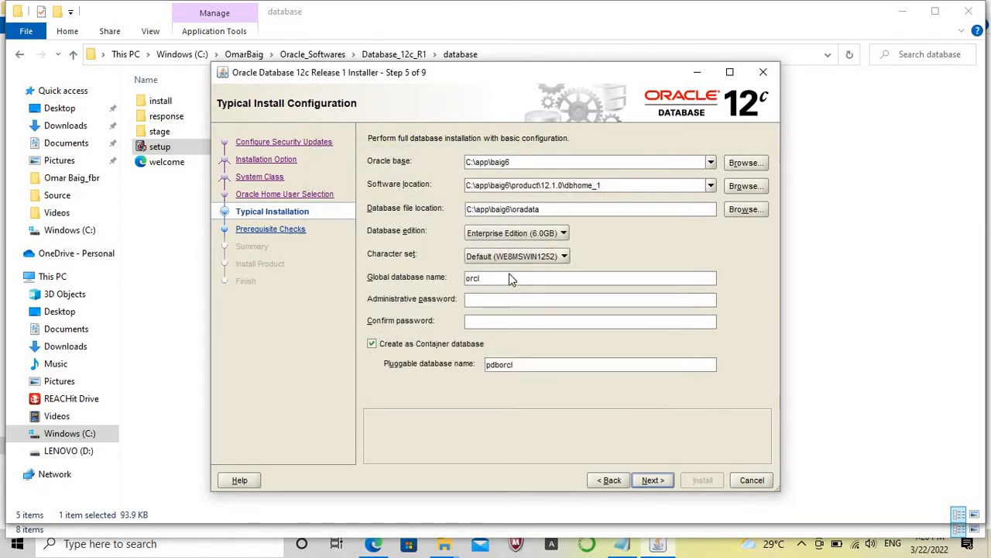
Change the global database name to orcl12, and enter and confirm the administrative password.
left_click(510, 276)
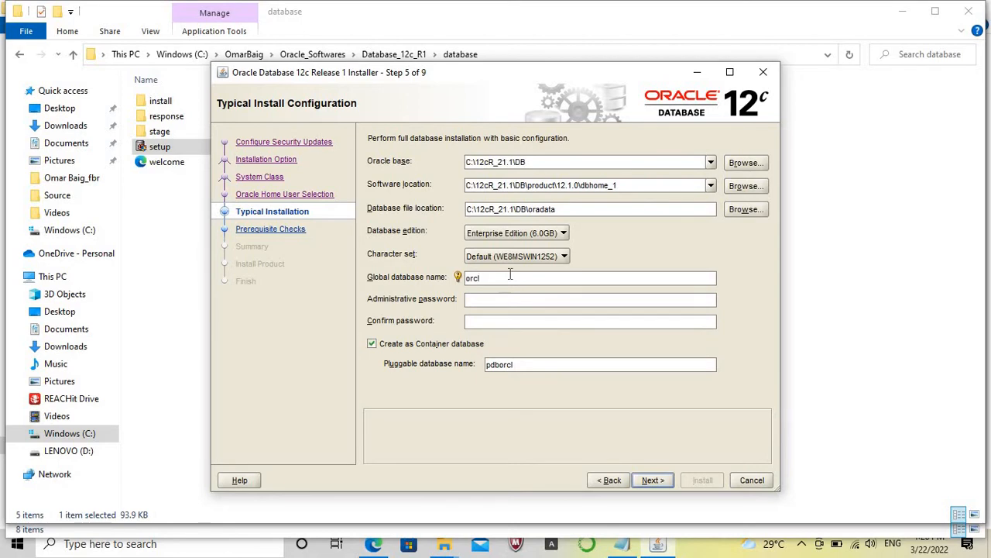
type("12")
key("Tab")
type("oracle")
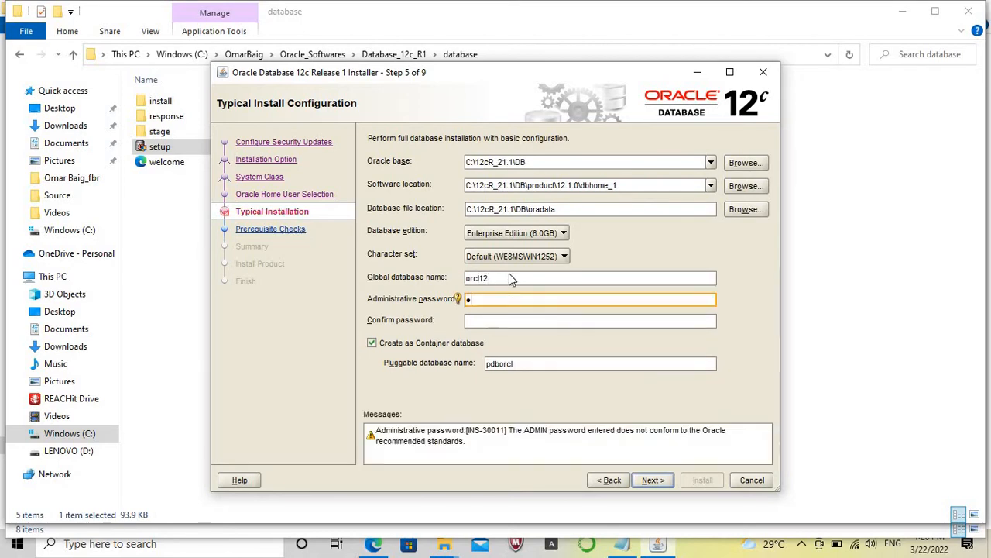
key("Tab")
type("oracle")
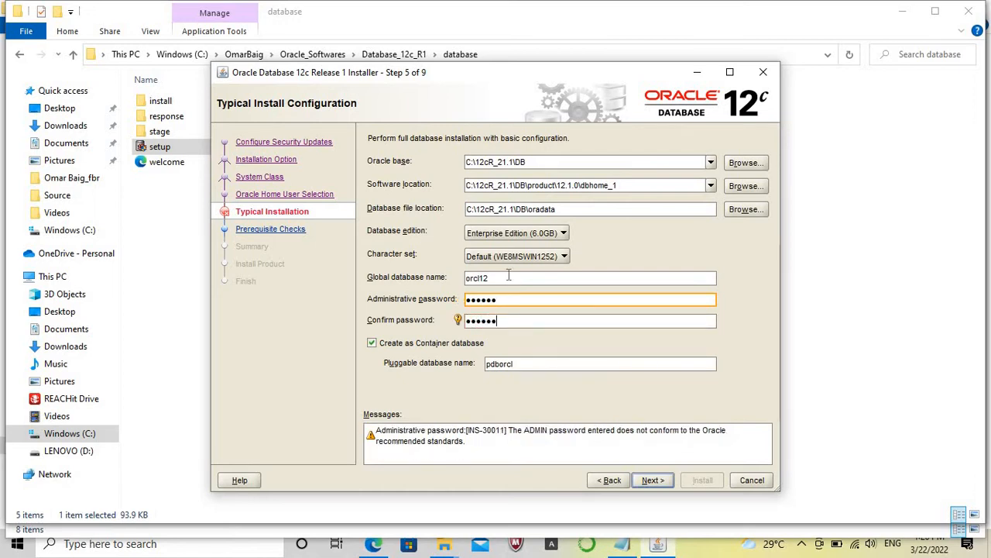
Disable creation as a container database, accept the password standards warning, and start the installation from the summary.
left_click(372, 343)
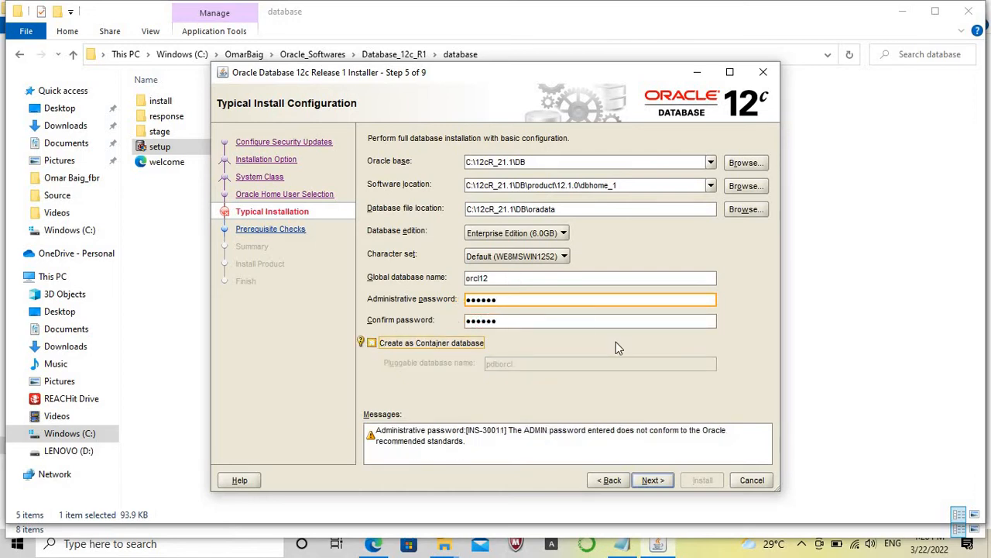
left_click(650, 480)
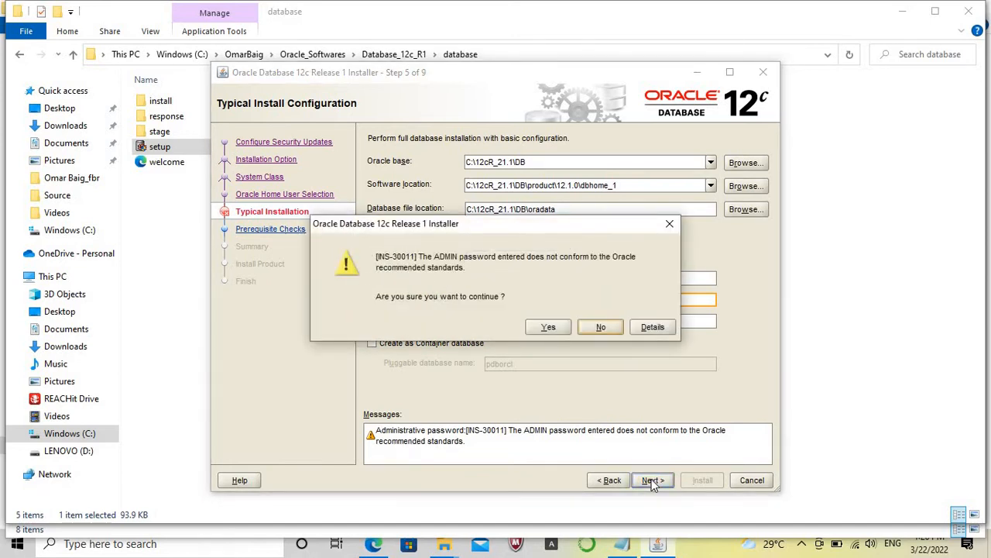
left_click(549, 327)
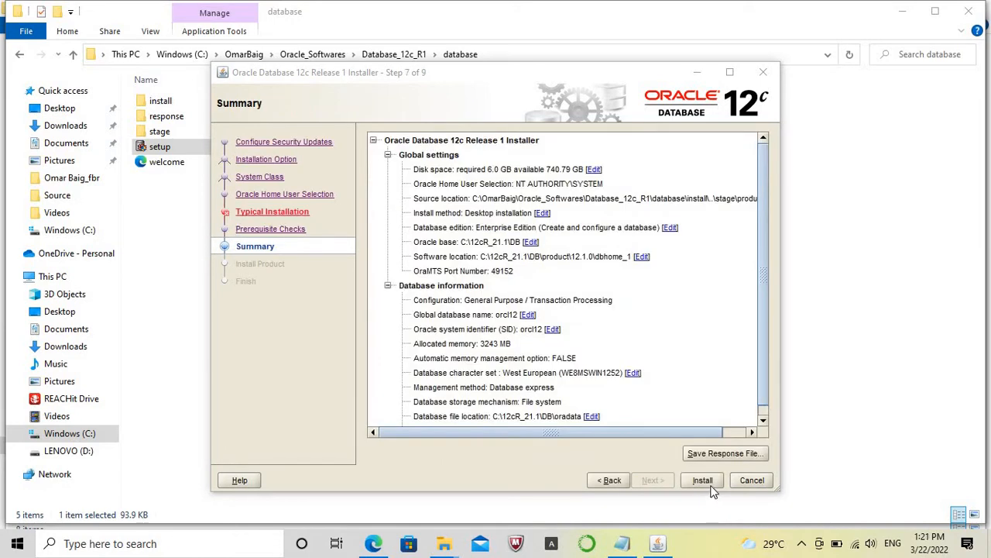
left_click(707, 481)
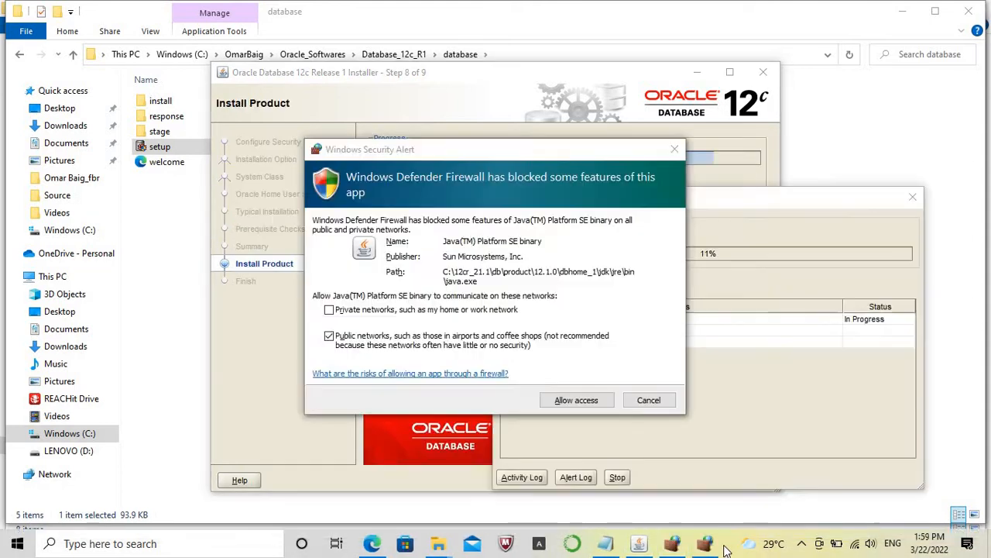
Allow the Java(TM) Platform SE binary through the firewall on private networks only, in both the java.exe and javaw.exe alerts.
left_click(330, 337)
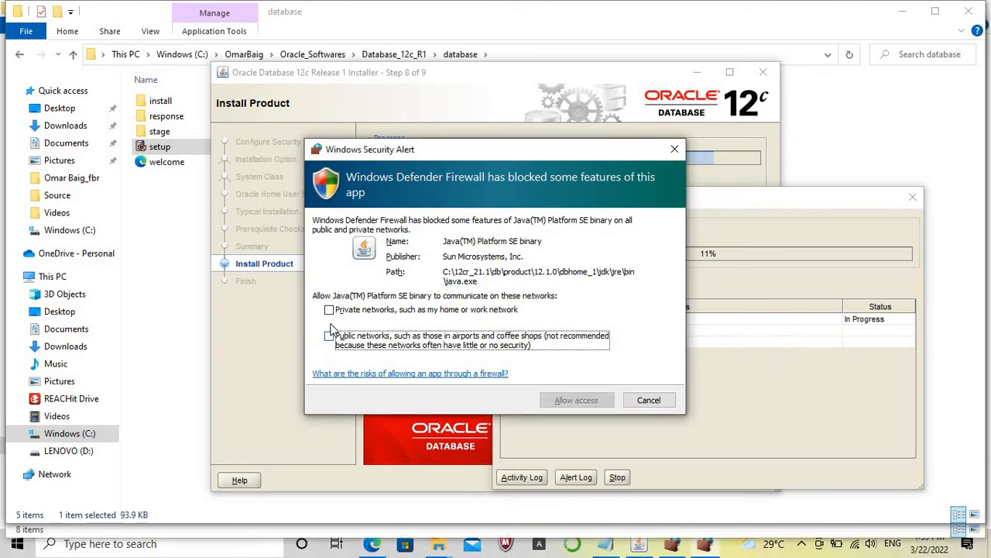
left_click(329, 310)
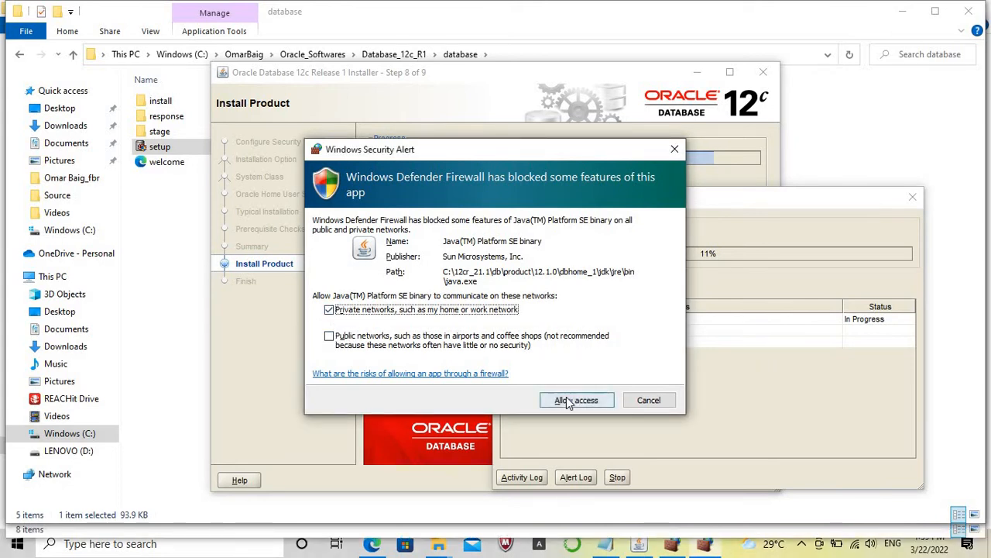
left_click(566, 397)
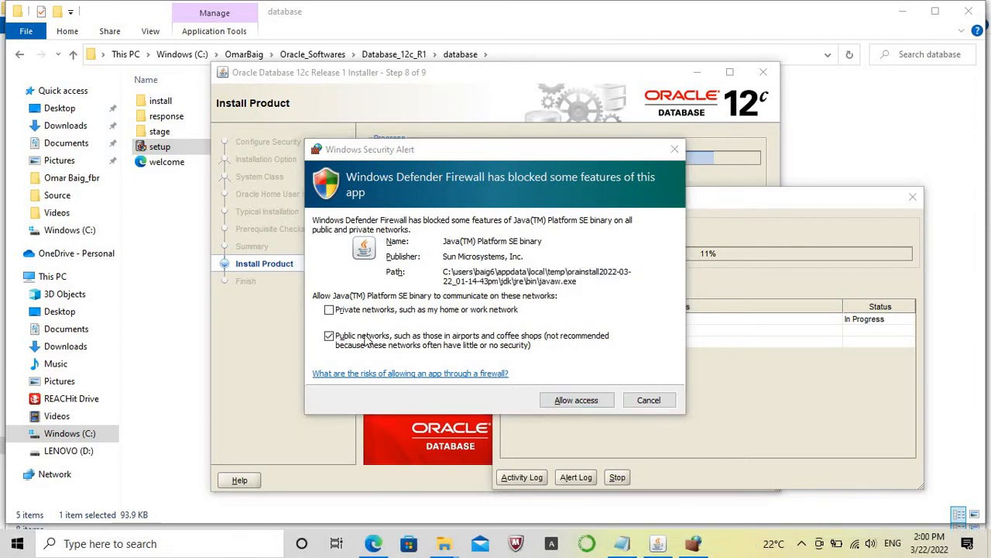
left_click(330, 337)
left_click(330, 338)
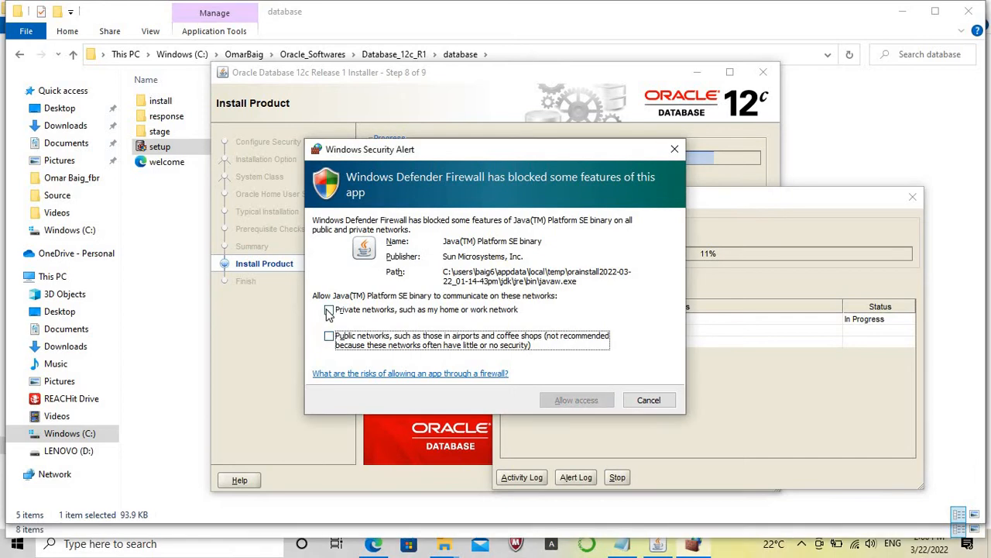
left_click(329, 310)
left_click(577, 402)
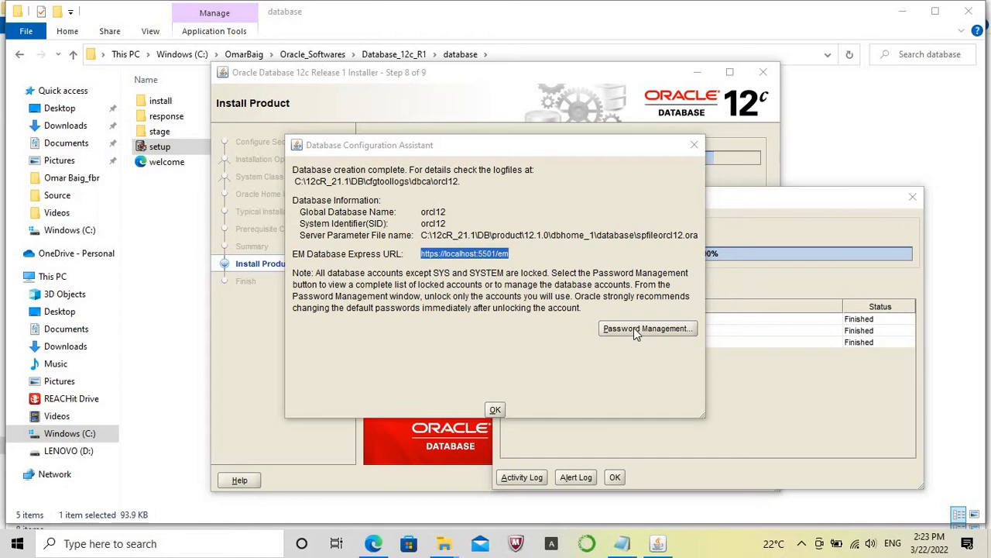
Open Password Management and enter and confirm new passwords for the SYS and SYSTEM accounts.
left_click(633, 328)
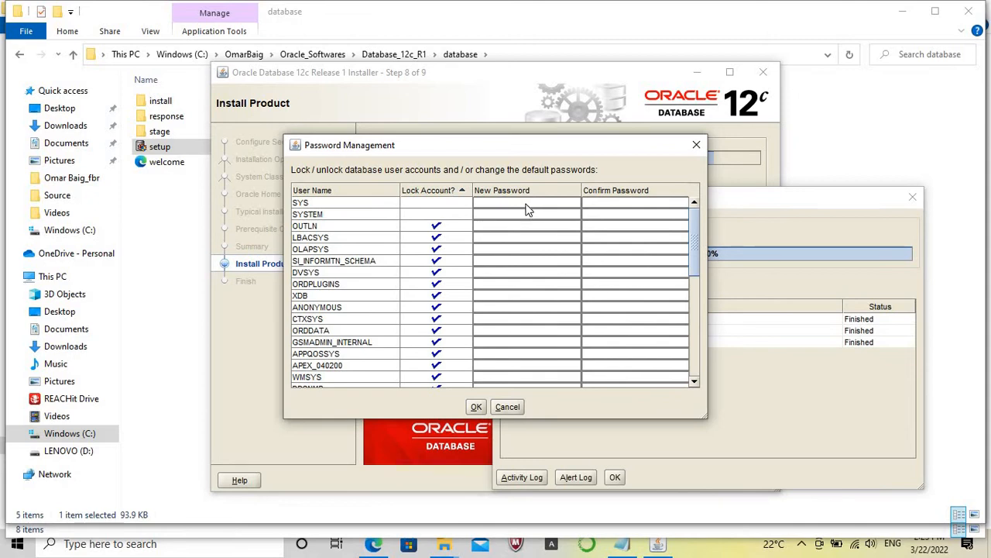
left_click(526, 203)
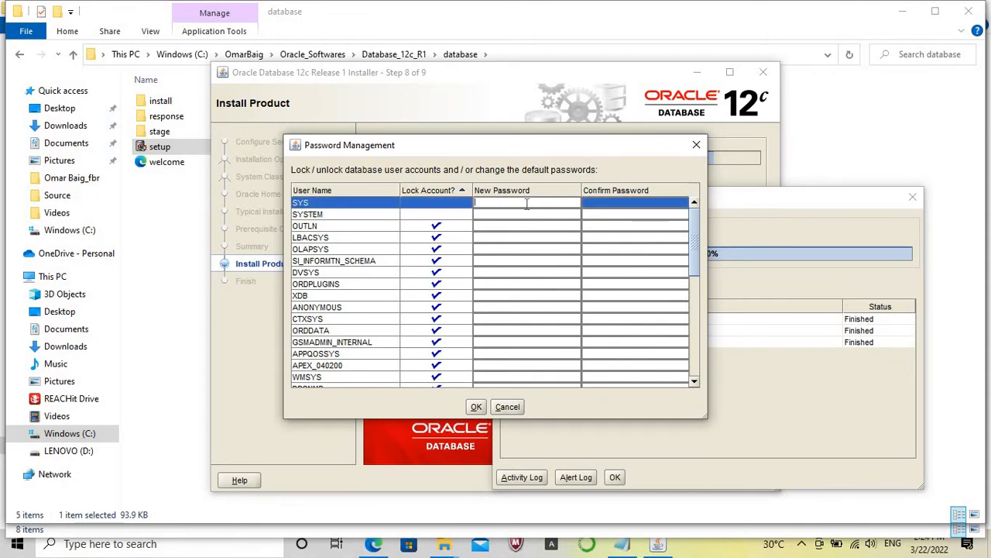
type("••••••")
left_click(593, 205)
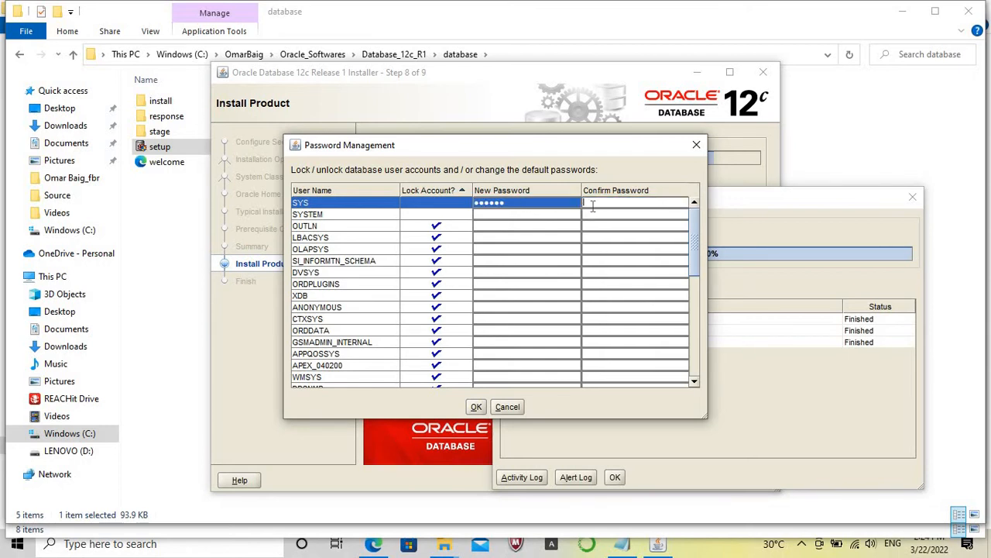
type("••••••")
left_click(549, 216)
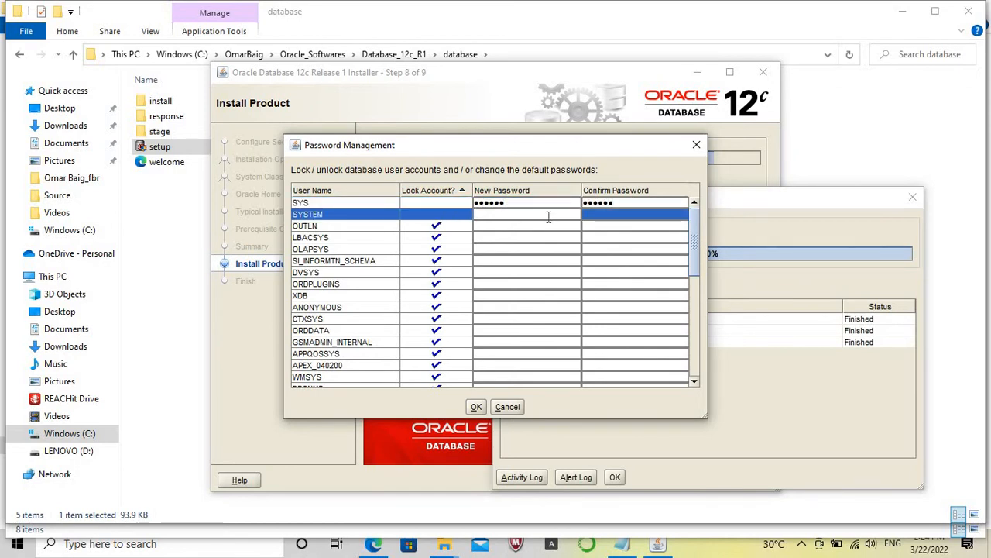
type("••••••")
left_click(649, 213)
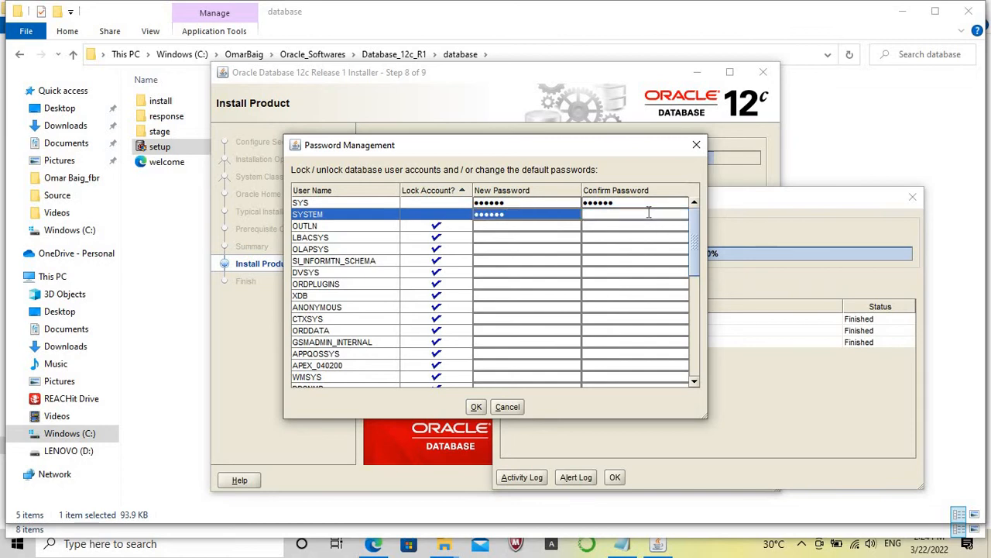
type("••••••")
Unlock the HR and SCOTT database accounts.
left_click_drag(694, 383, 693, 383)
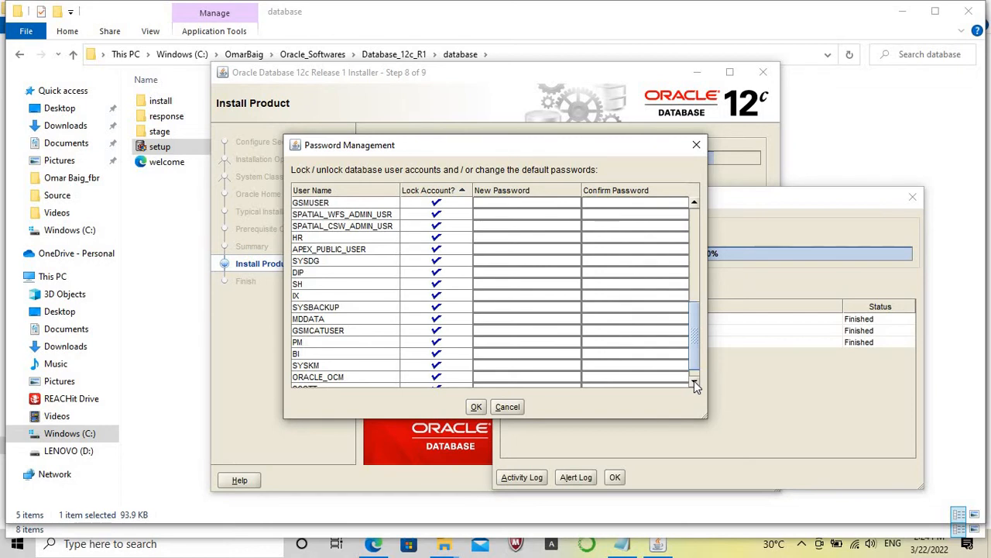
left_click(694, 382)
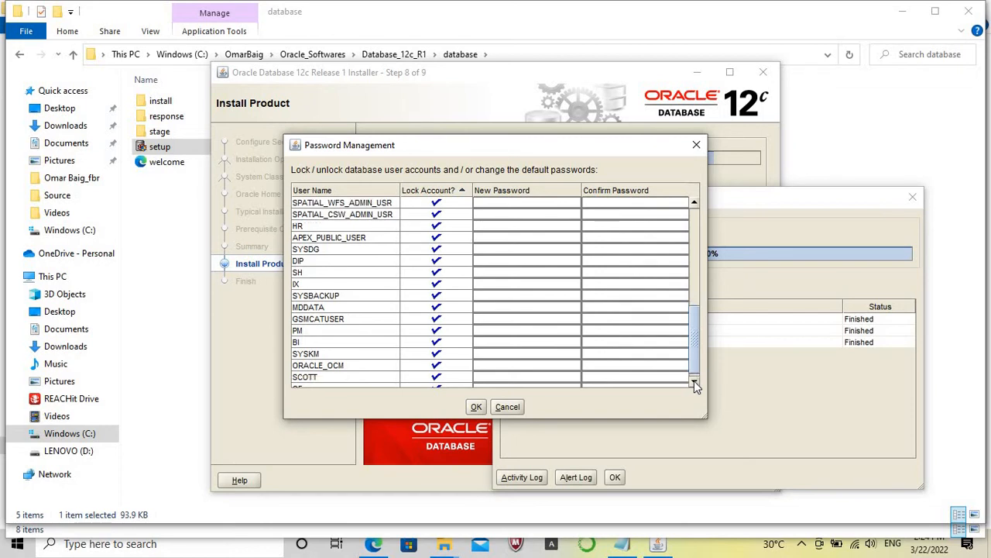
left_click(436, 225)
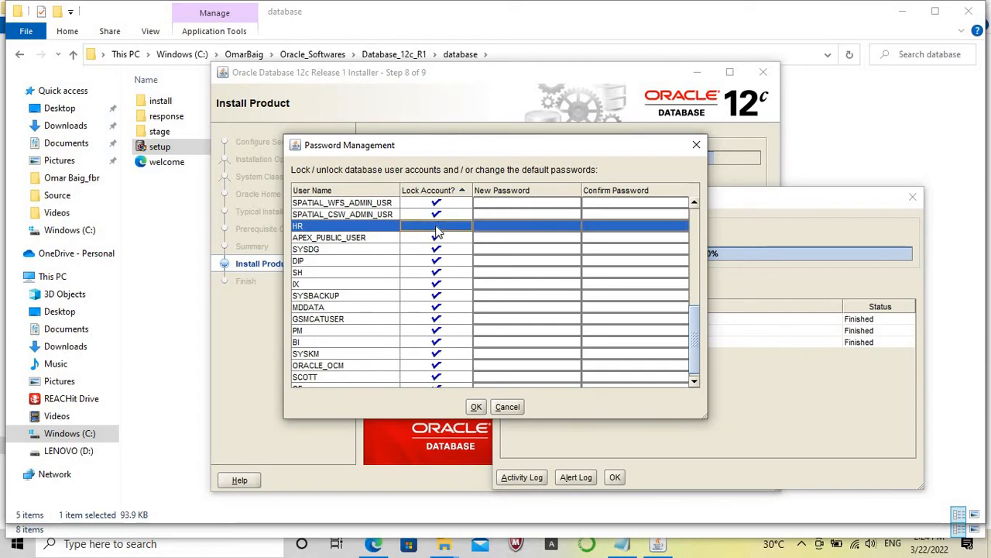
left_click(437, 378)
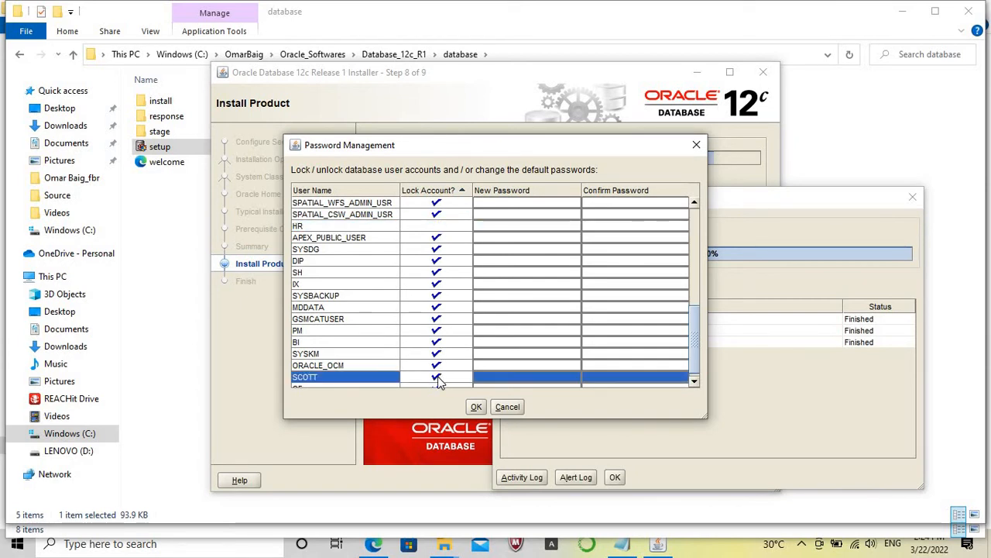
Enter and confirm new account passwords for HR and SCOTT.
left_click(488, 226)
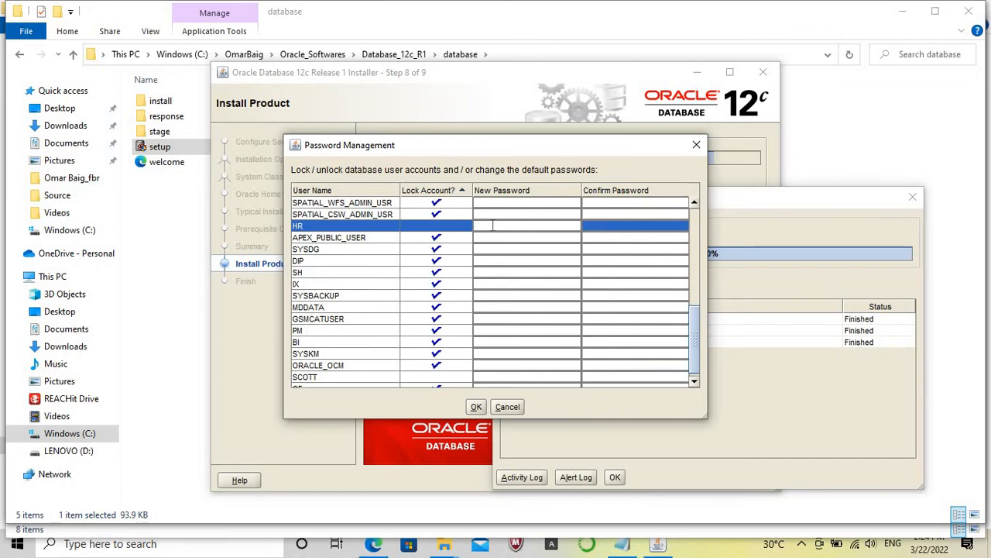
type("hr")
left_click(605, 226)
type("h")
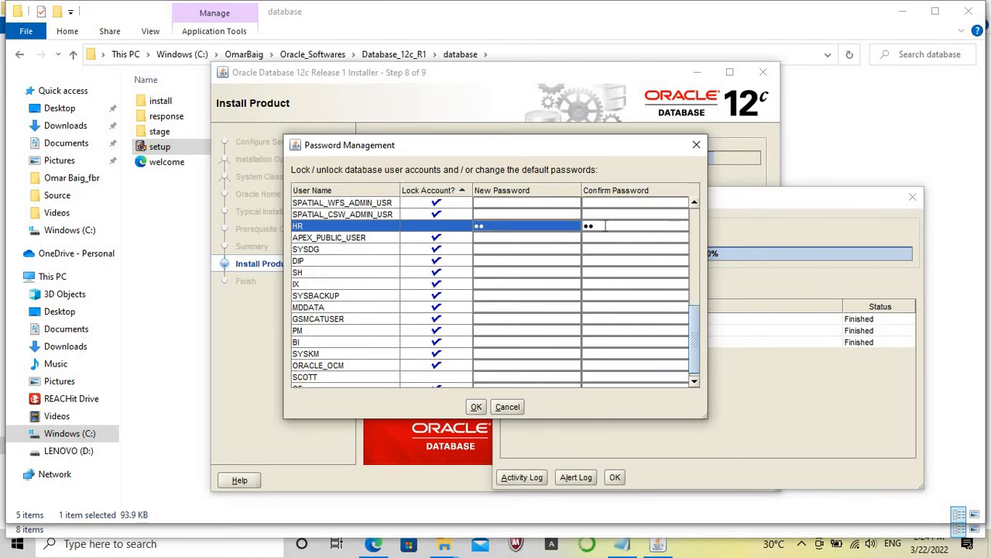
left_click(491, 377)
type("sc")
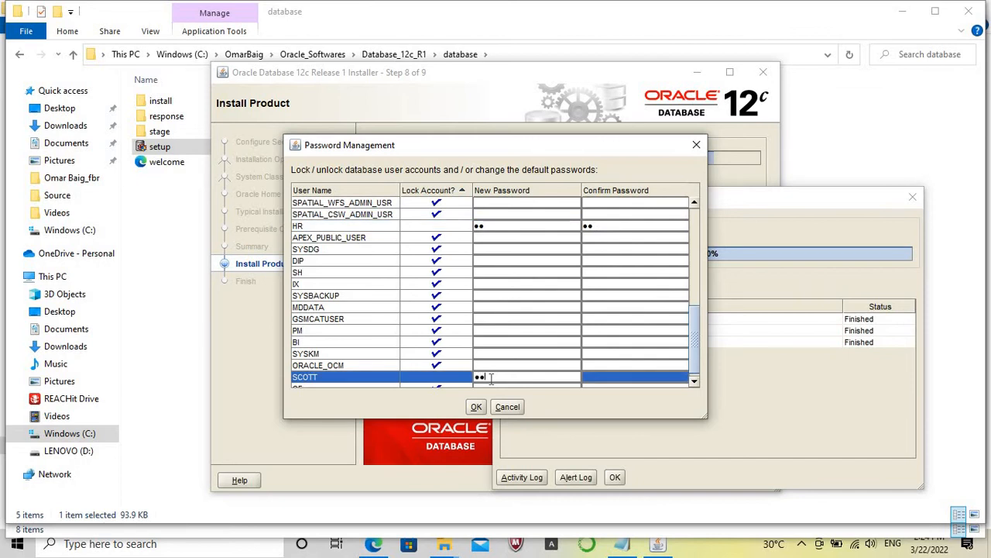
type("ott")
left_click(590, 378)
type("scott")
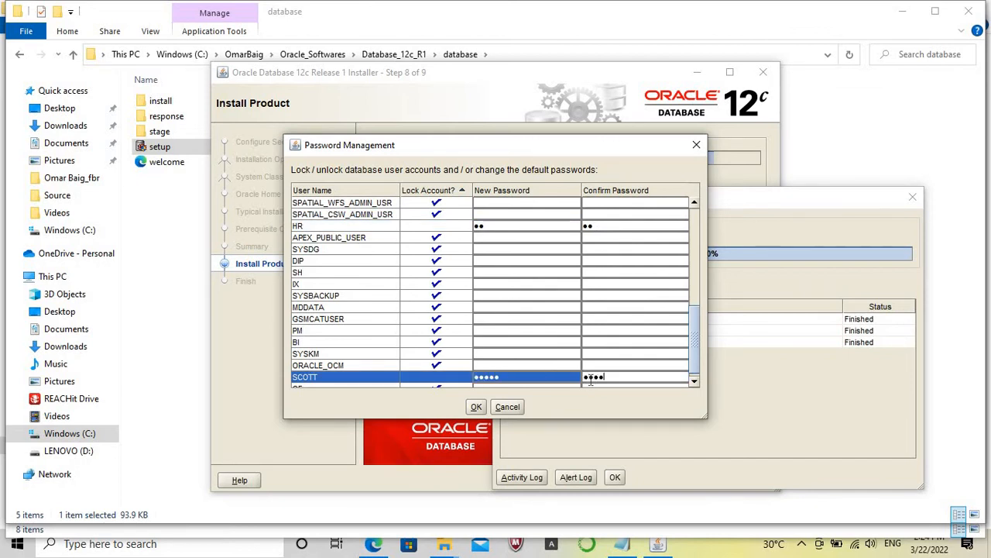
Apply the account changes despite the password complexity warning, and close the Database Configuration Assistant summary.
left_click(476, 407)
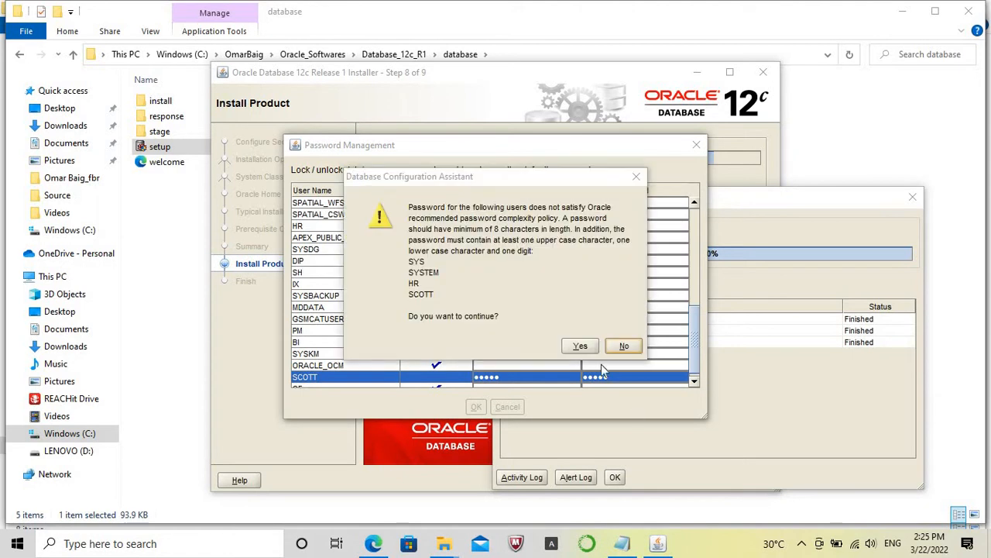
left_click(583, 346)
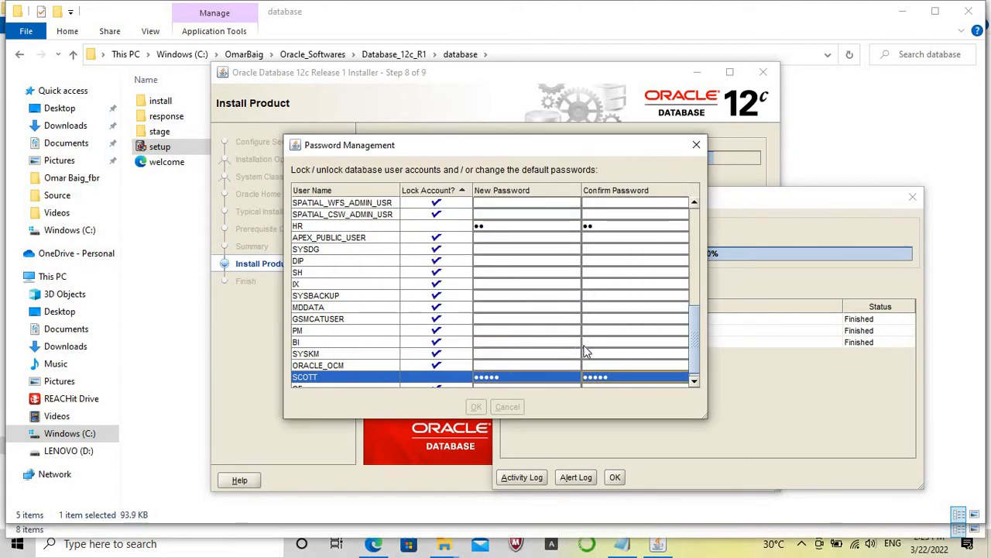
left_click(496, 410)
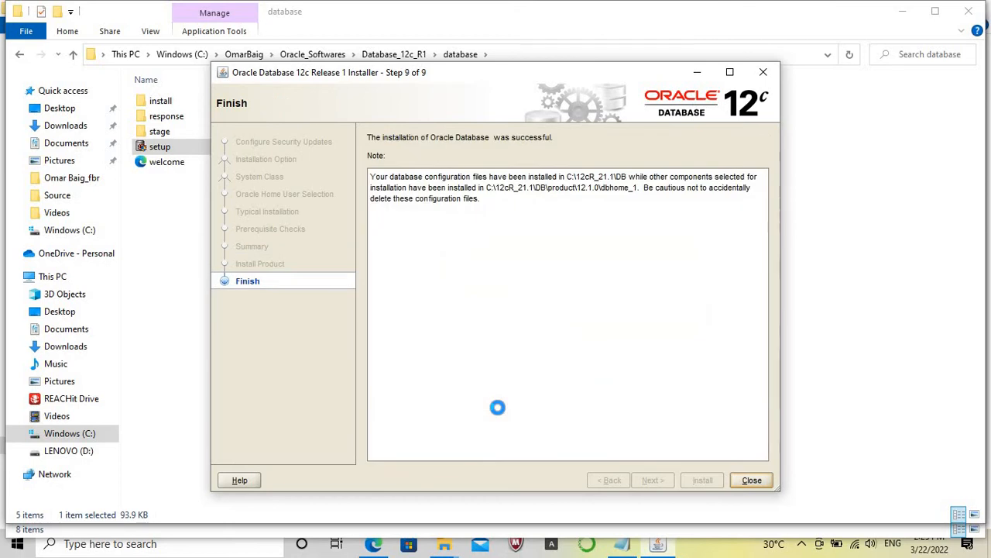
Close the finished Oracle Database 12c installer and the database setup folder window.
left_click(752, 480)
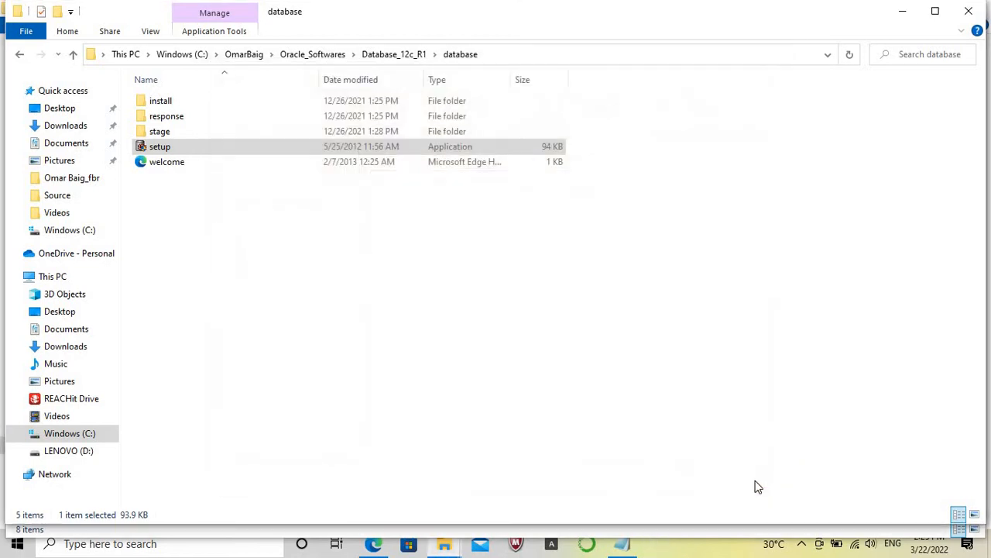
left_click(936, 11)
left_click(975, 8)
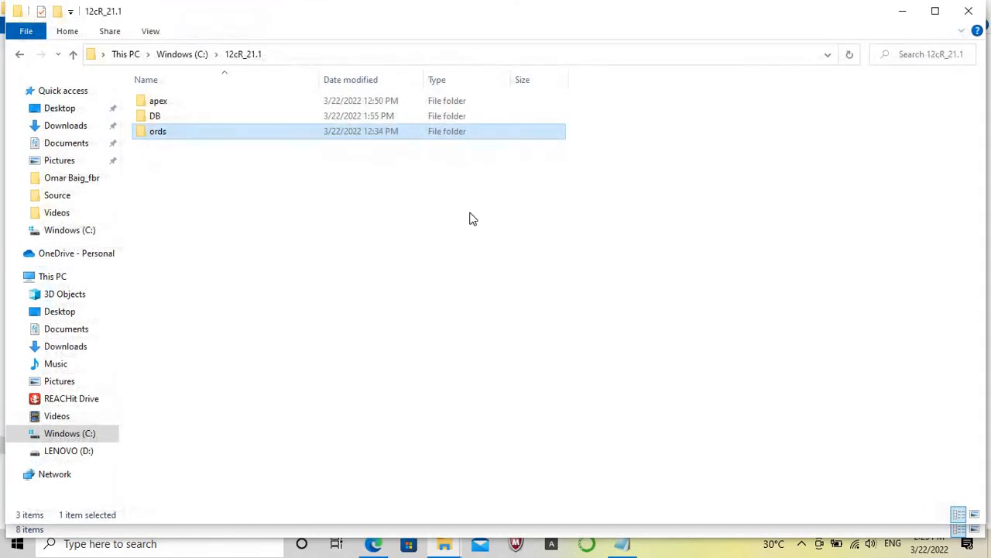
Search Windows for cmd and open Command Prompt.
left_click(242, 550)
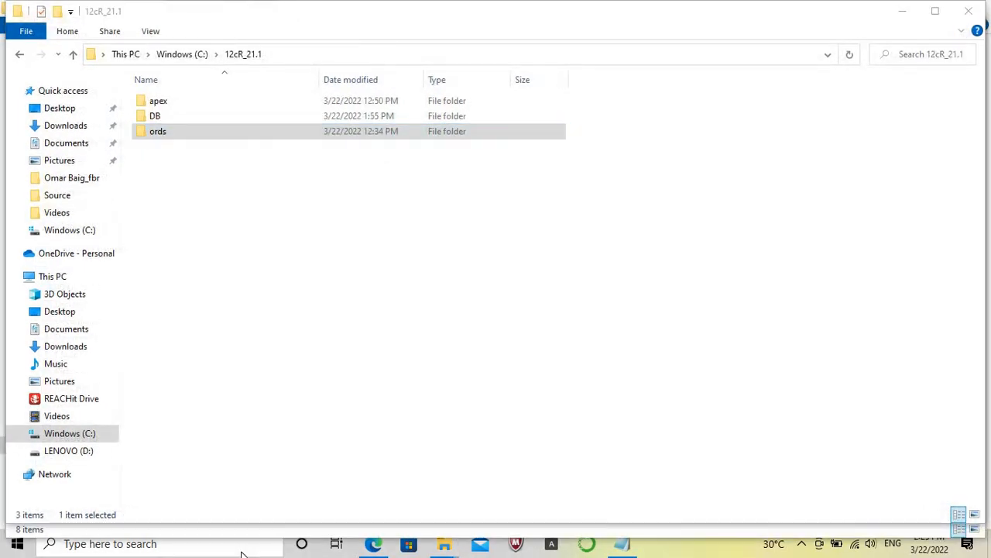
type("cmd")
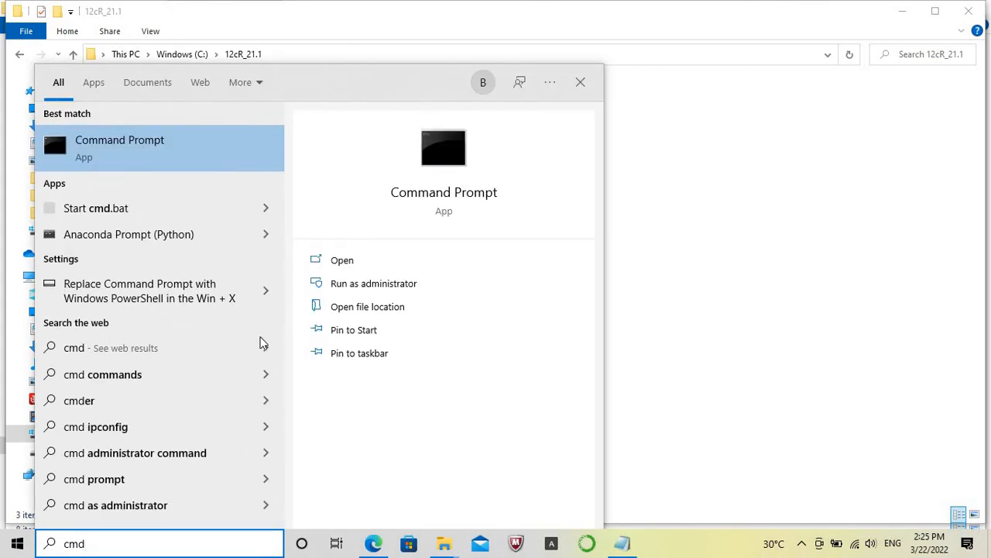
left_click(212, 141)
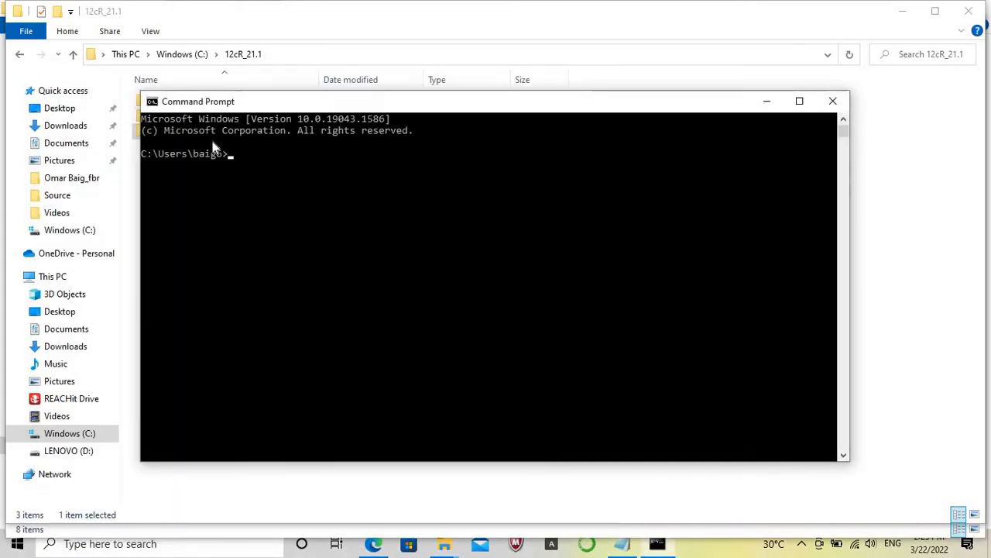
Change the working directory to C:\12cR_21.1\apex, starting from the root of the C: drive.
type("cd\\  C:\\>")
type("cd")
type(" 12cR_21.1")
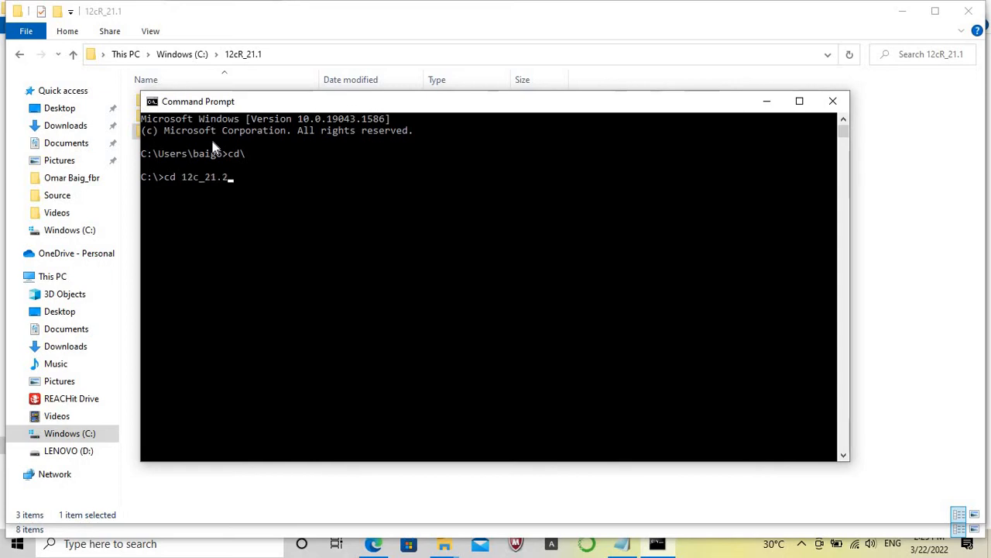
key("Return")
type("cd ")
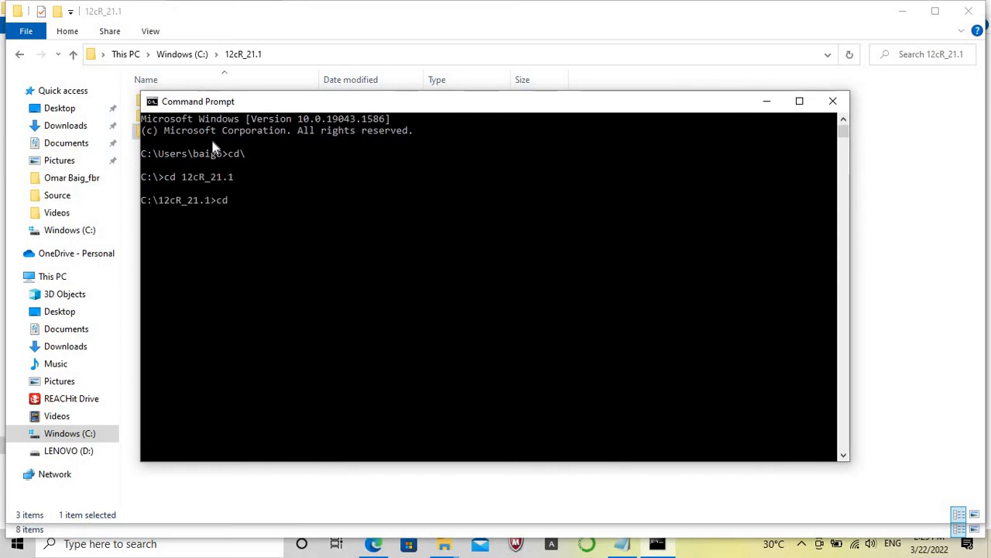
type("apex")
key("Return")
Start SQL*Plus with sqlplus /nolog and connect to the database with conn / as sysdba.
type("s")
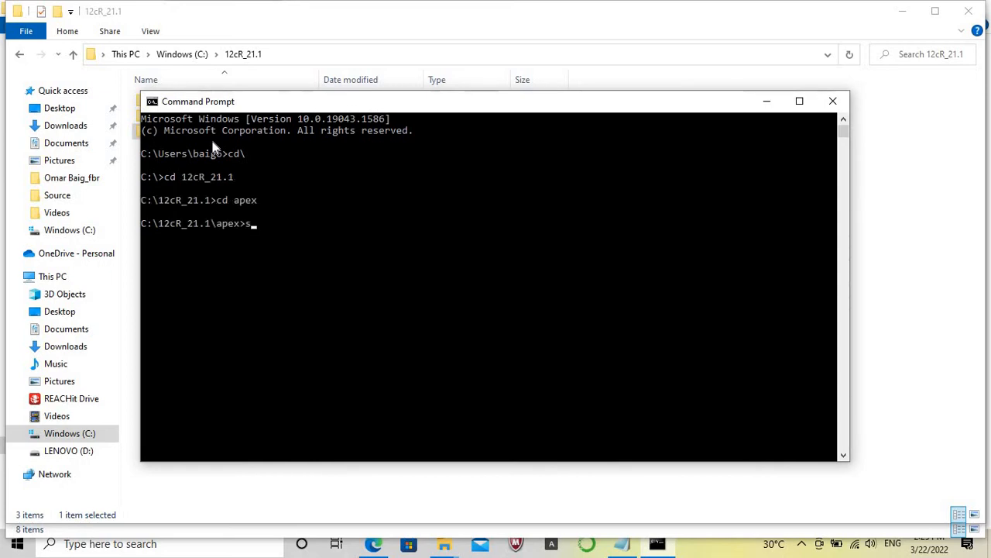
type("qlplus /nolog")
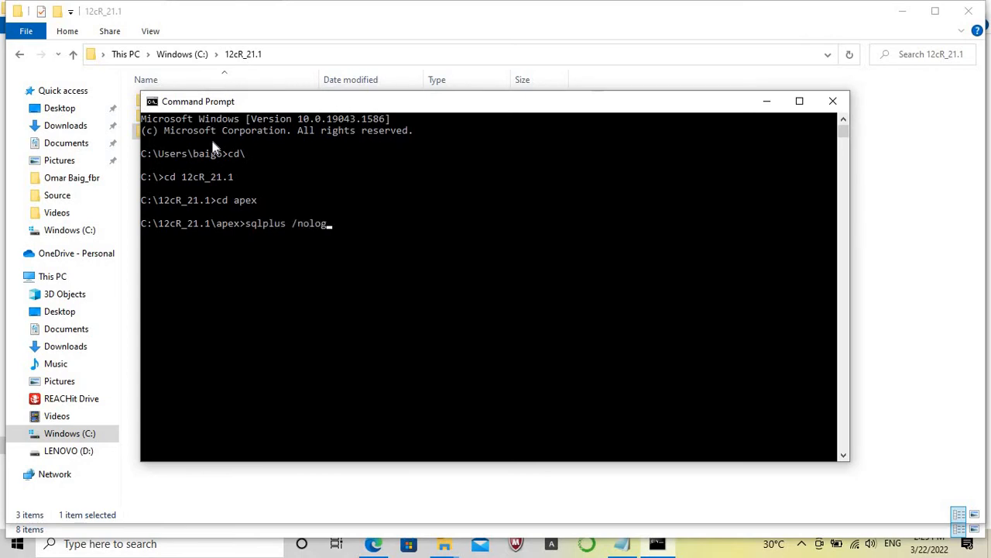
key("Return")
type("conn /")
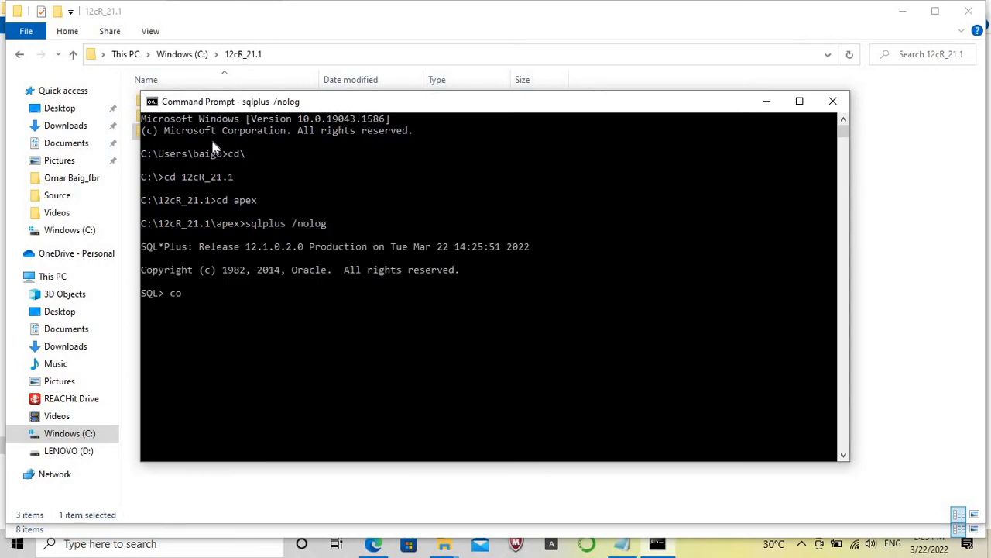
type(" as sysdba")
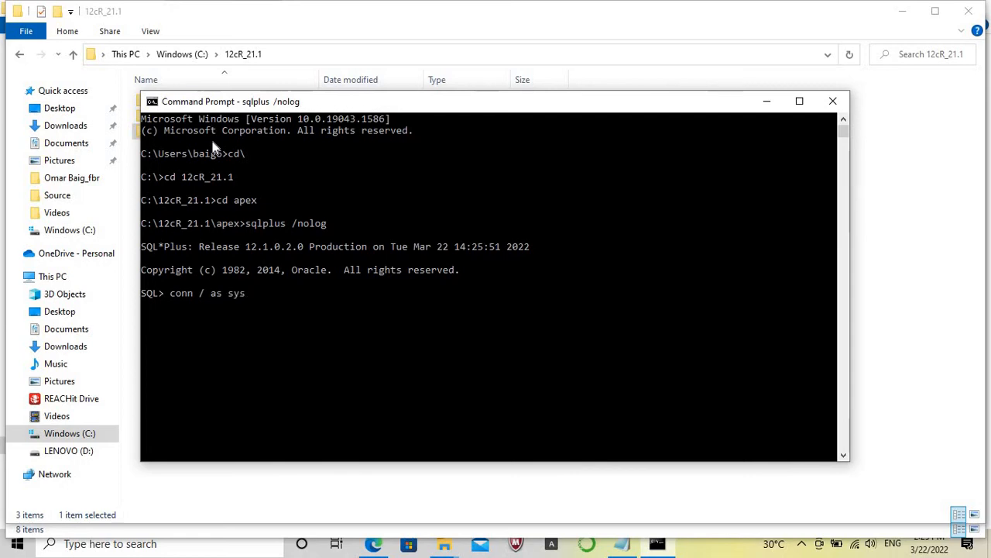
key("Return")
key("Return")
key("Return")
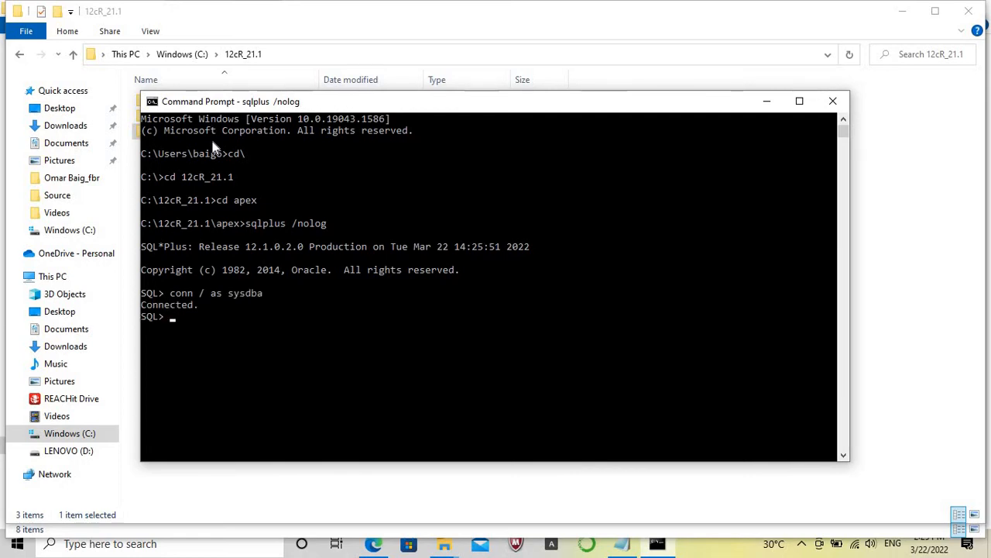
Display the SGA settings with show parameter sga; and highlight the sga_max_size value.
type("show pa")
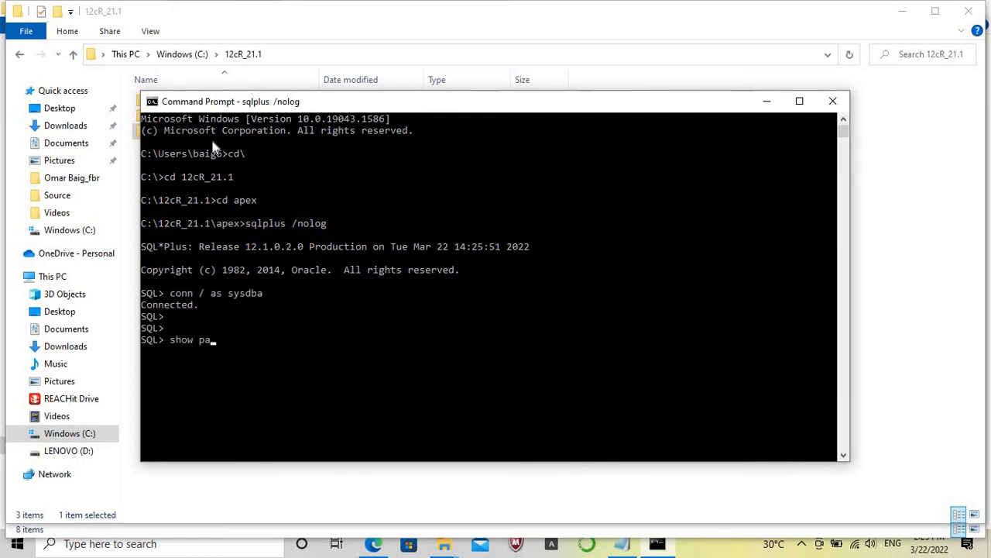
type("rameter sga")
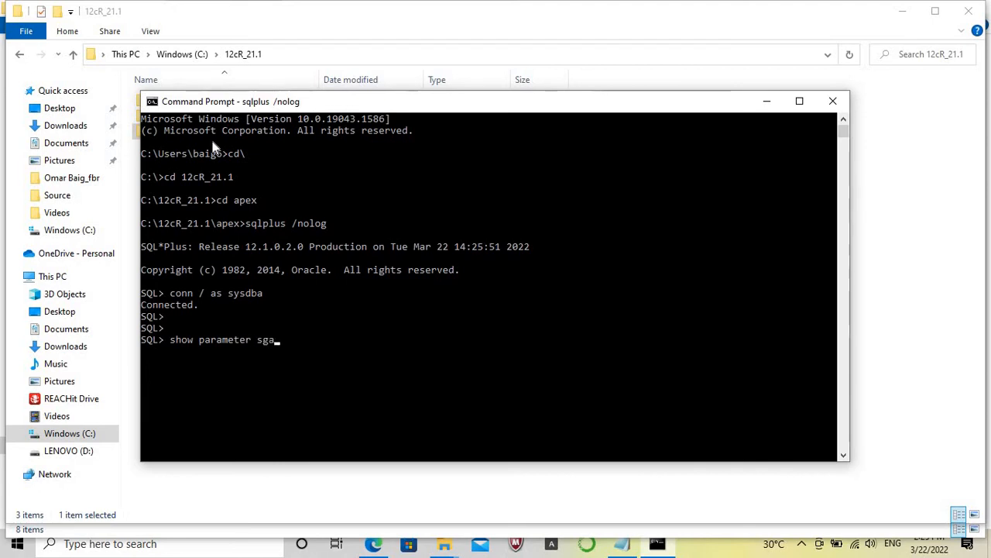
type(";")
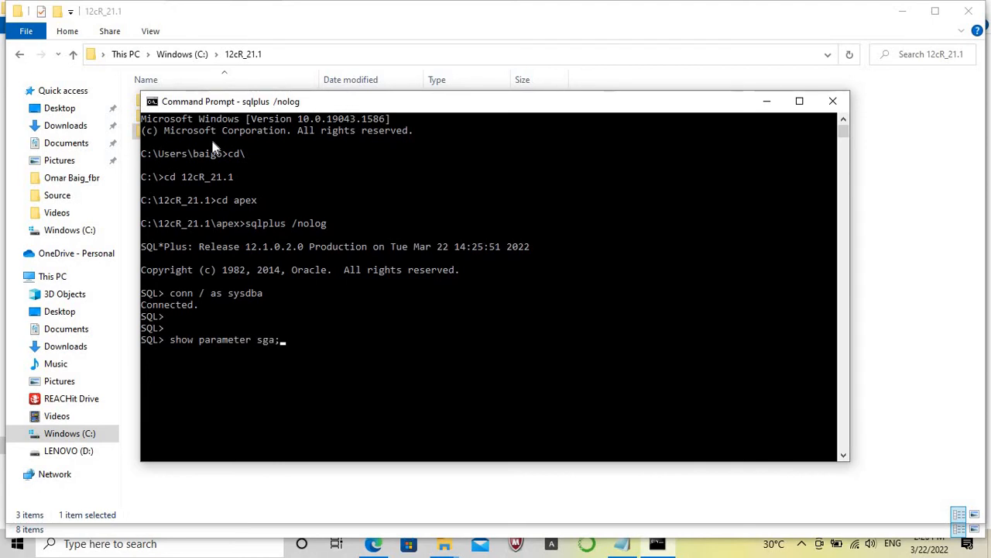
key("Return")
key("Return")
key("Return")
key("Return")
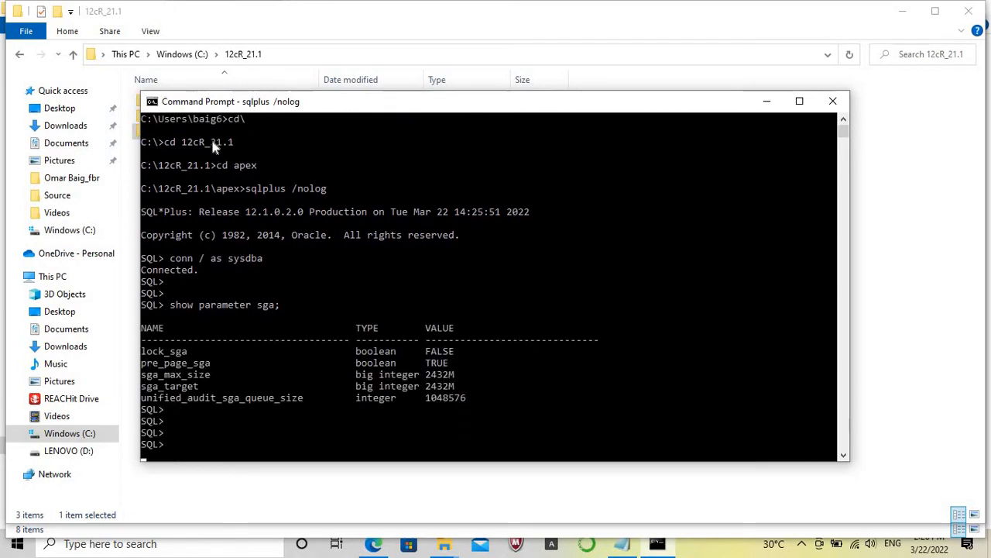
key("Return")
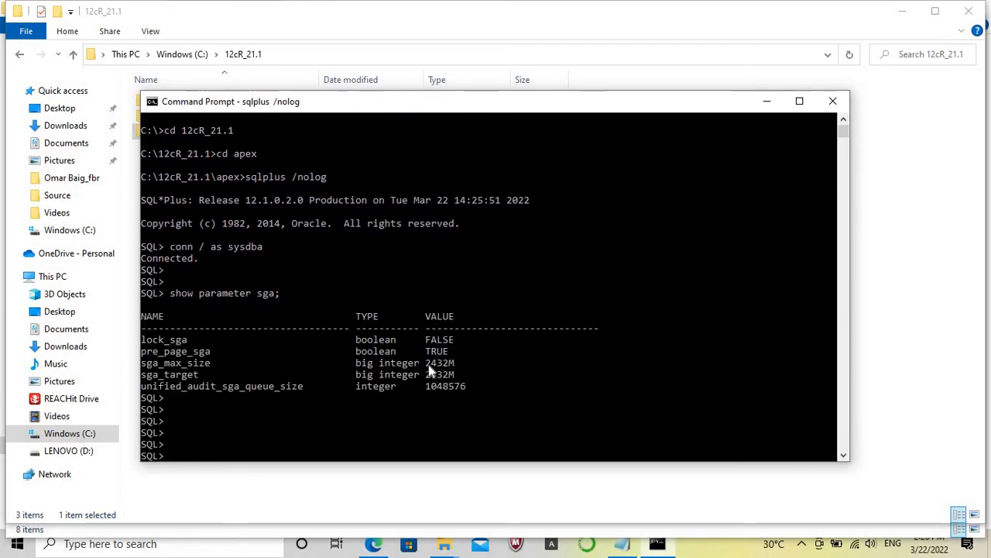
left_click_drag(426, 363, 451, 364)
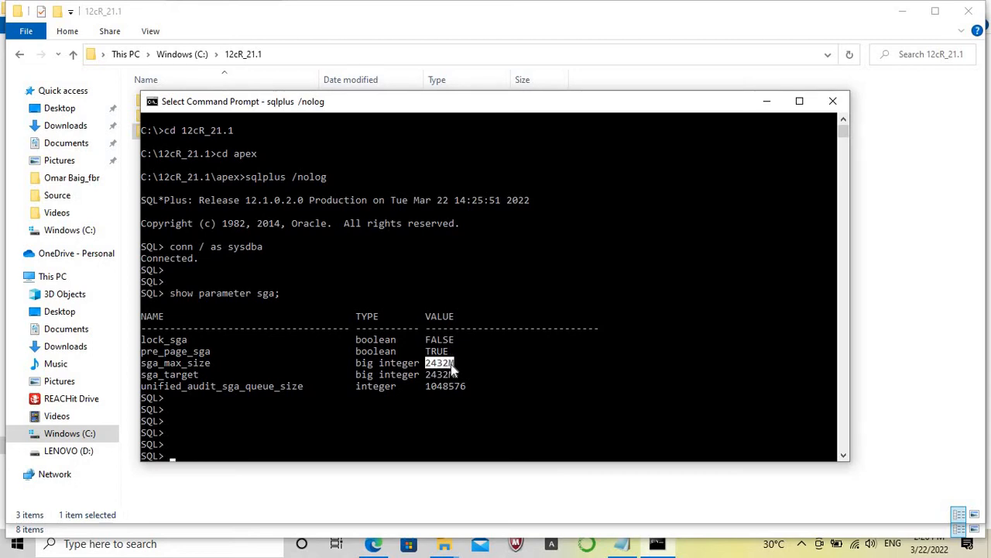
Set the database memory target by running ALTER SYSTEM SET MEMORY_TARGET = 4000M SCOPE = SPFILE;.
type("ALT")
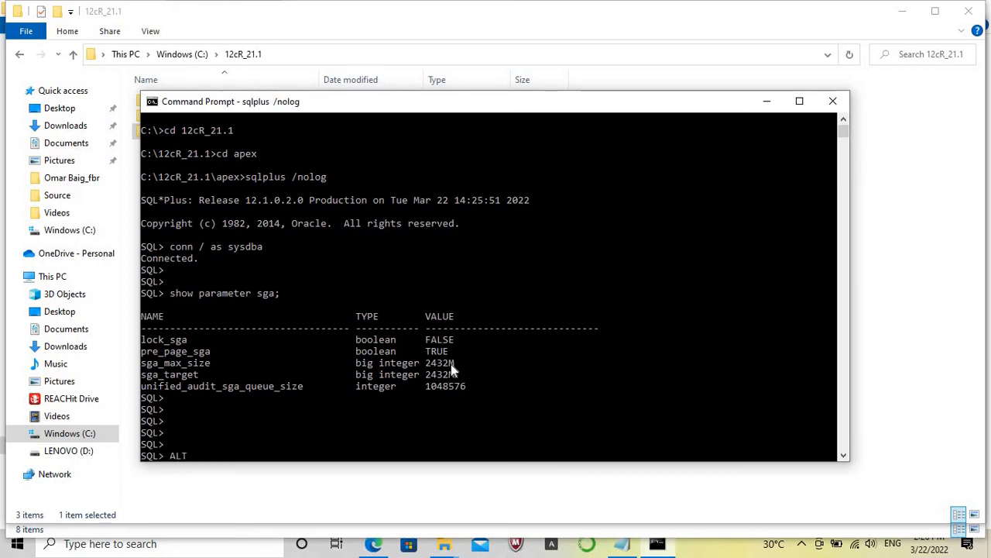
type("T")
key("BackSpace")
type("ER SYS")
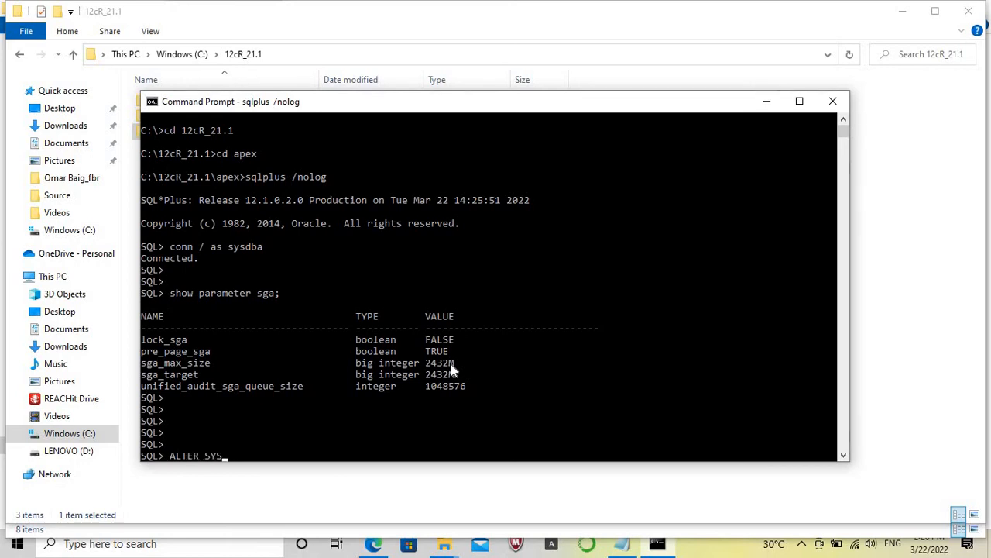
key("Caps_Lock")
type("TEM SET")
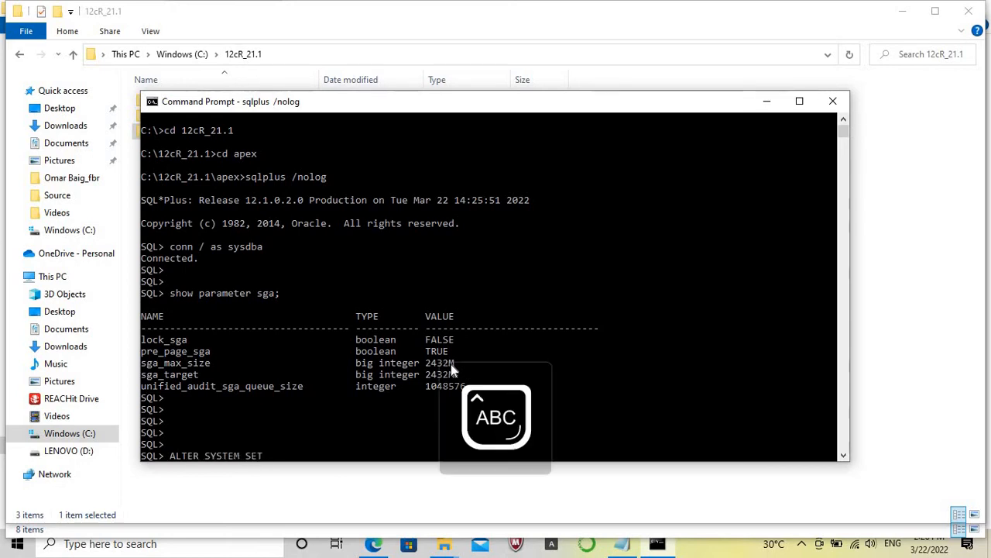
type(" MEMORY_T")
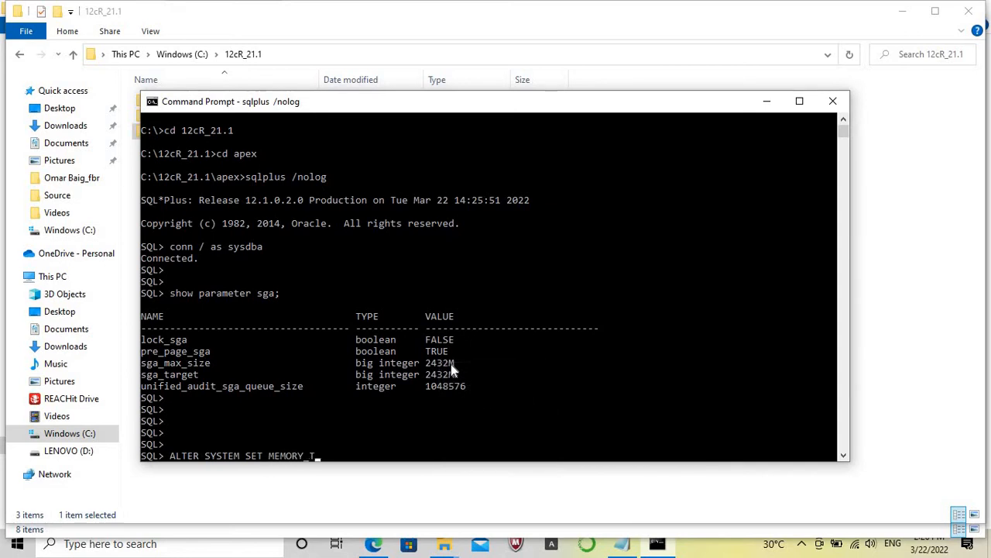
type("ARGET = ")
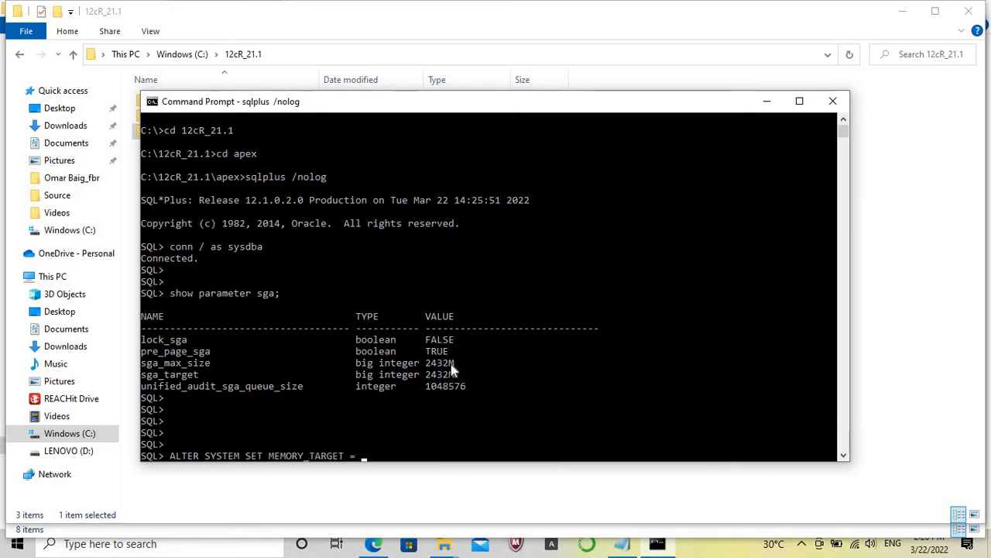
type("4000M SCOPE = S")
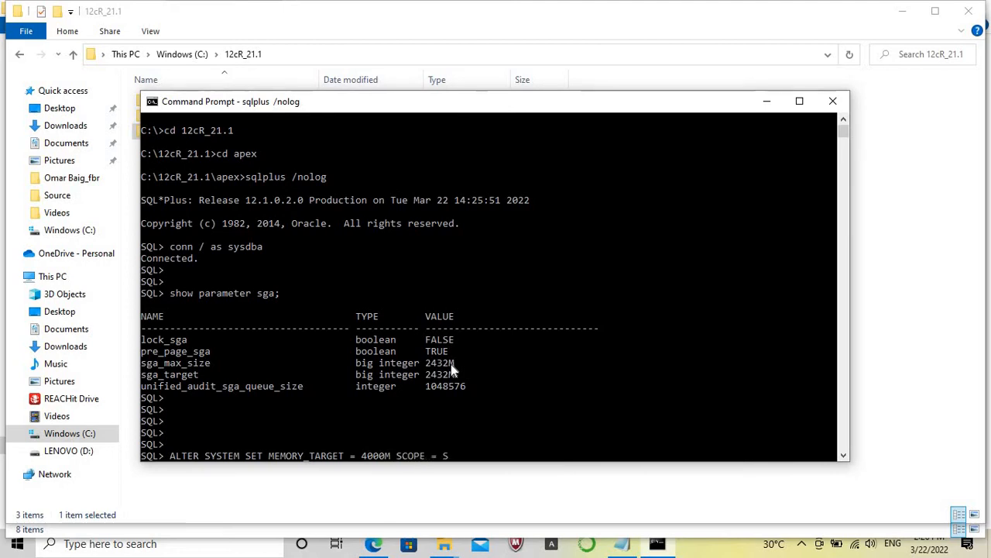
type("PFILE;")
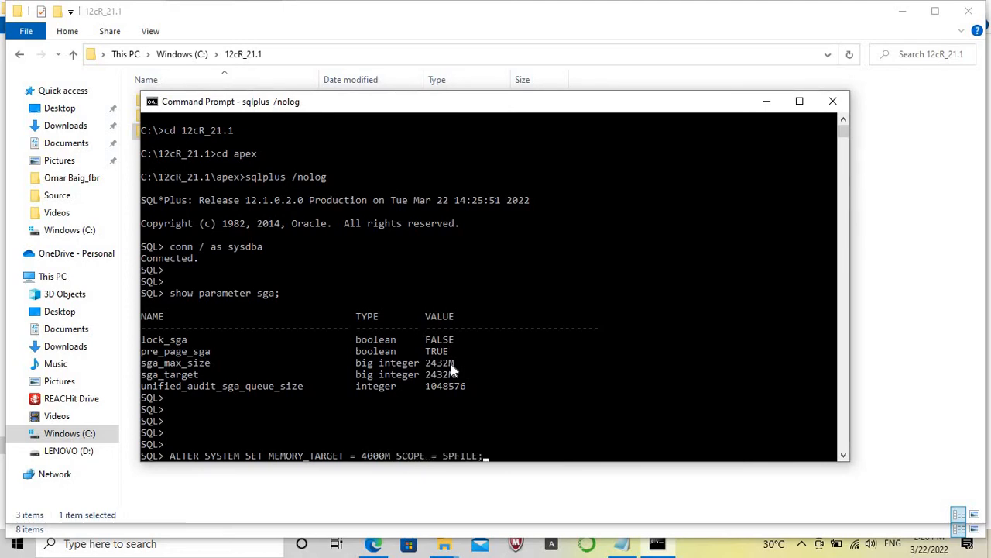
key("Return")
key("Caps_Lock")
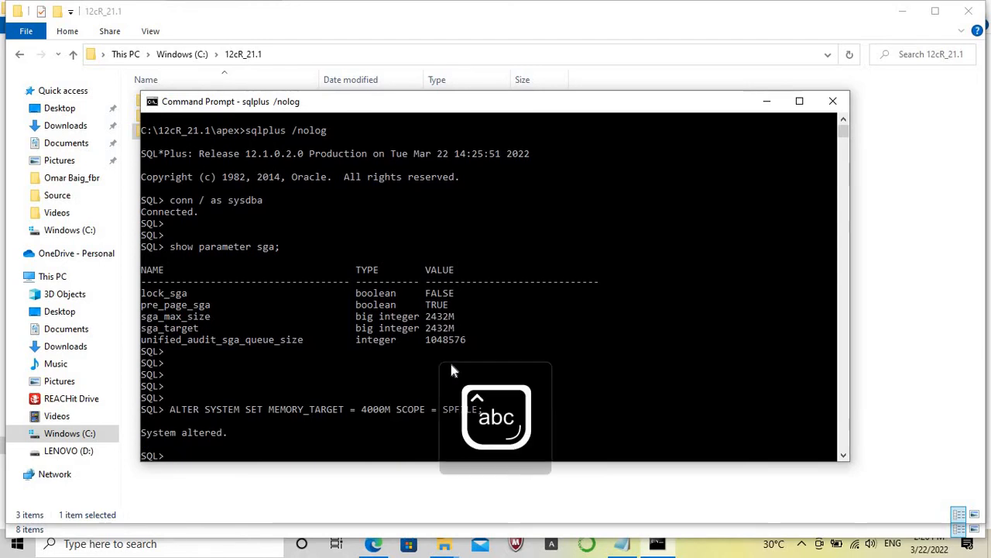
Shut down the database instance with shut immediate.
type("shut i")
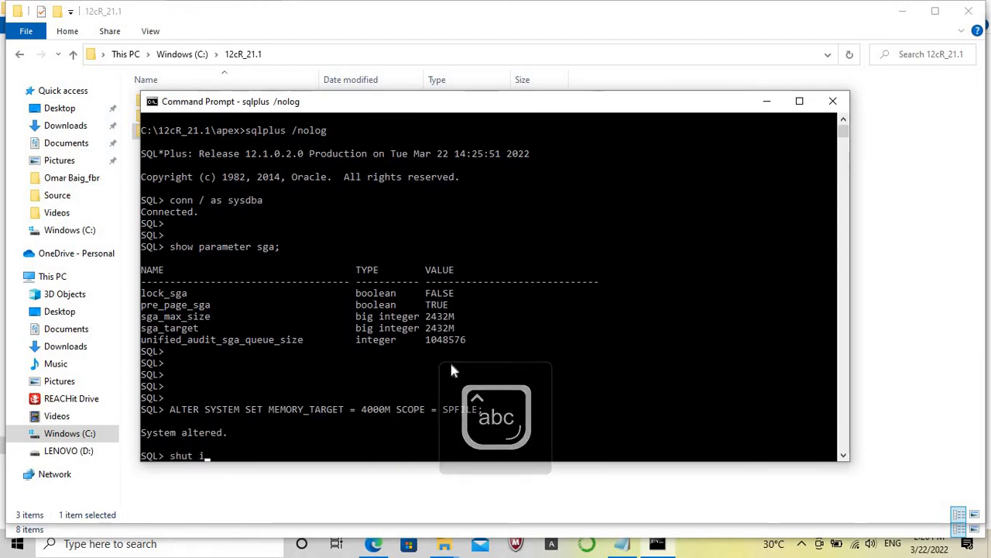
type("mmediate")
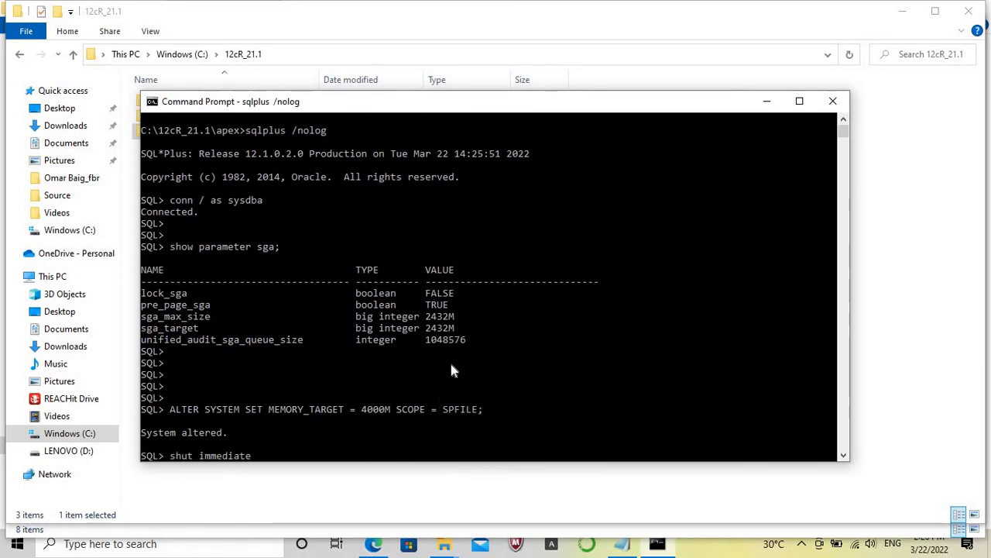
key("Return")
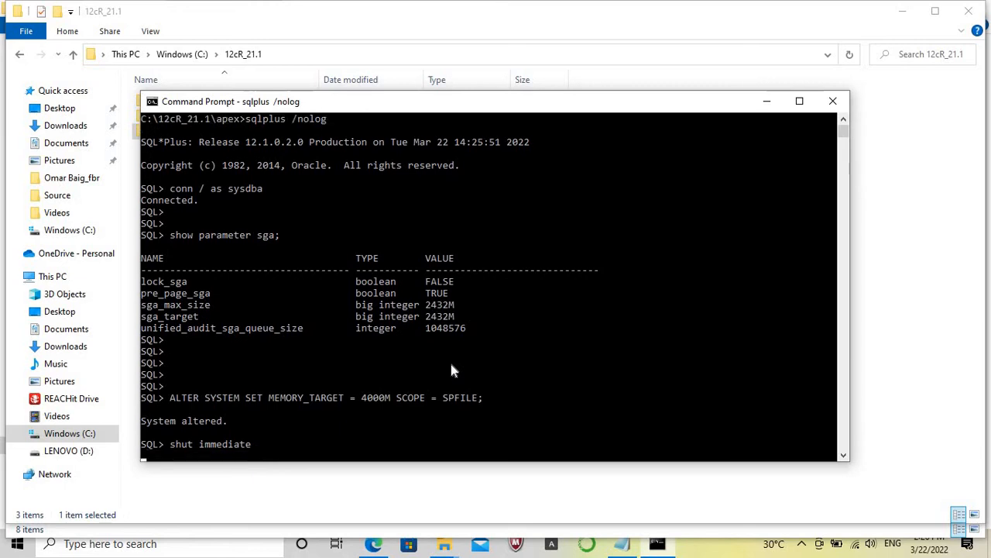
left_click(728, 551)
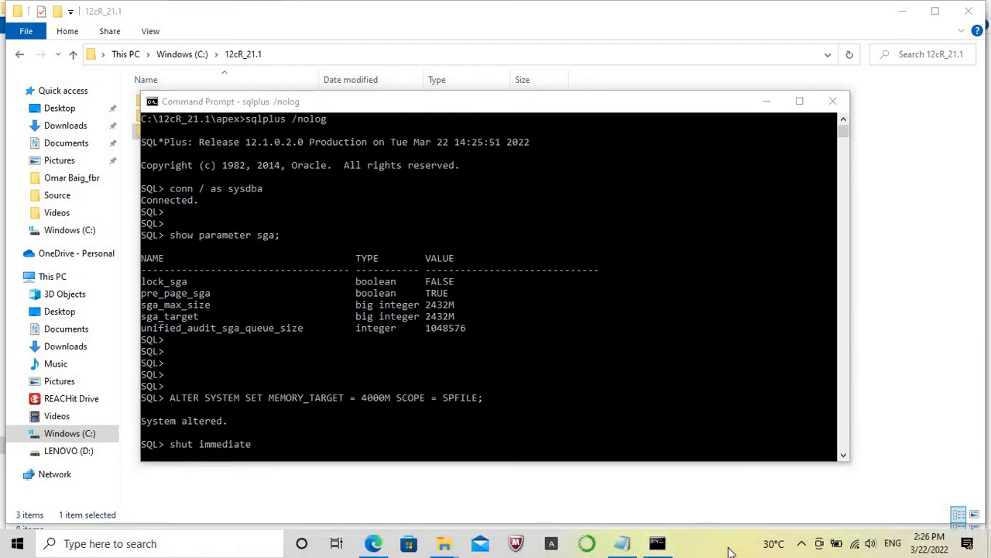
left_click(553, 429)
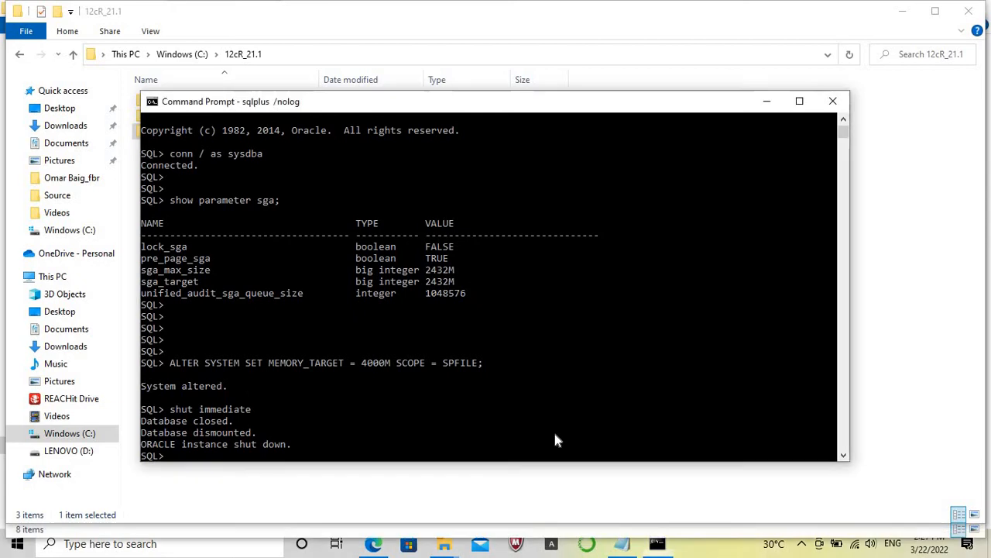
Start the database instance again with the startup command.
key("Return")
key("Return")
type("startup")
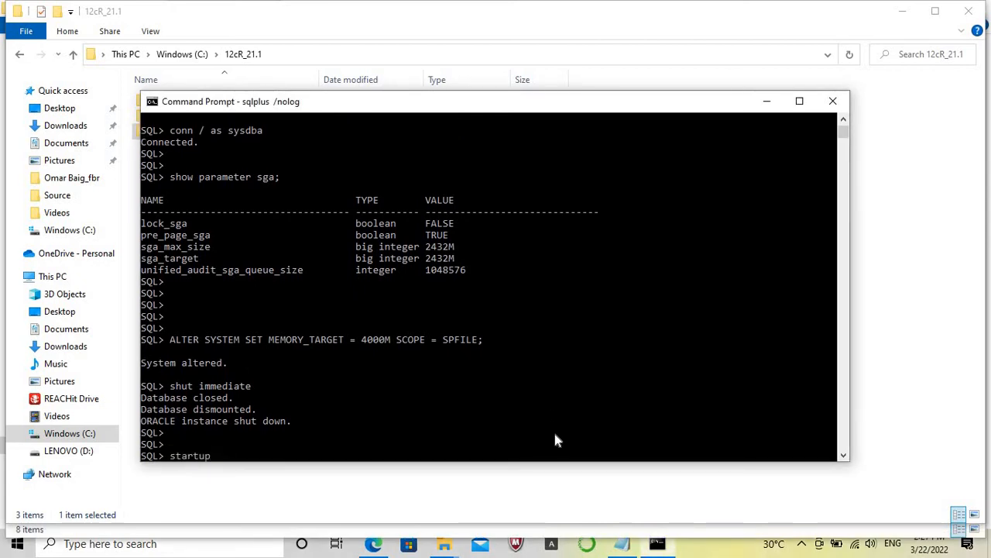
key("Return")
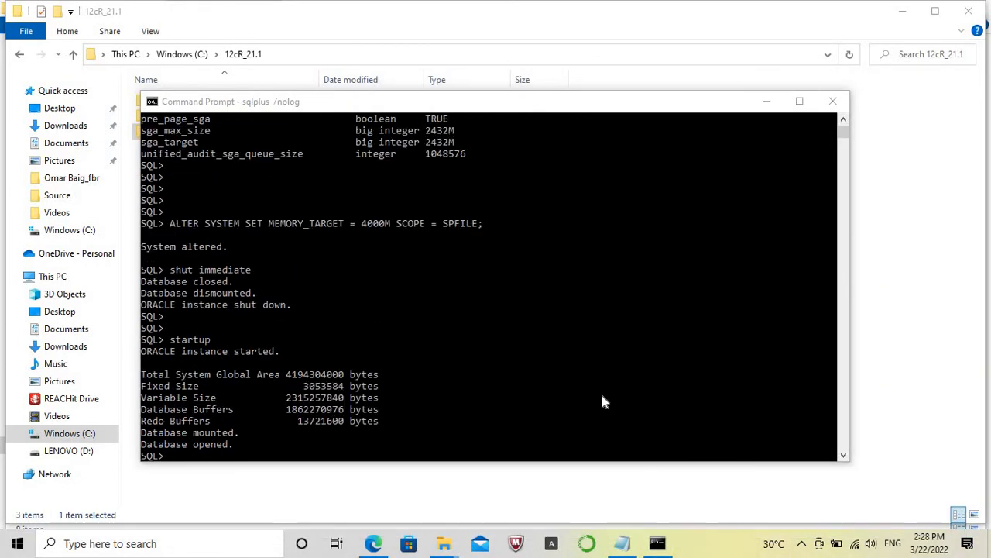
Display the SGA settings with show parameter sga; and check the sga_max_size value.
left_click(602, 395)
type("show ")
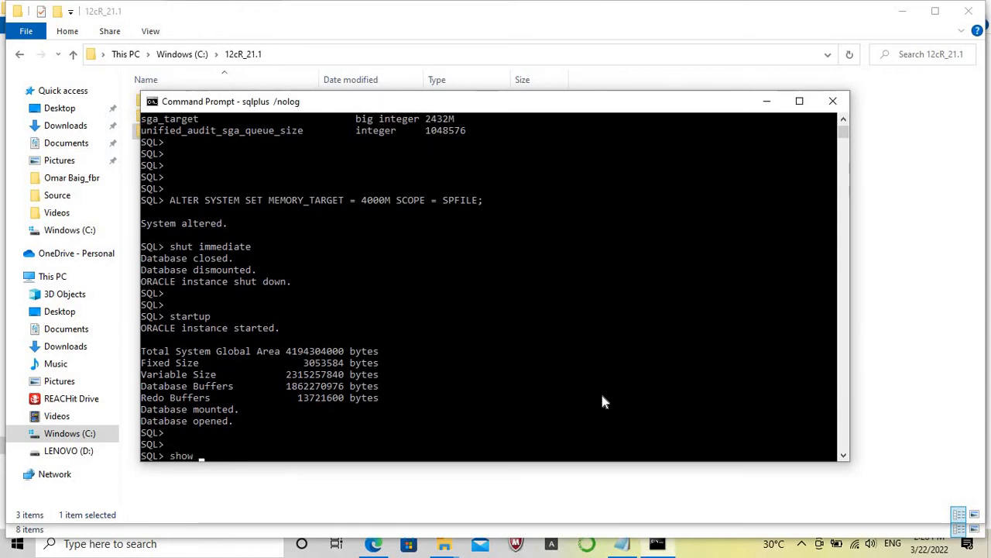
type("paramet")
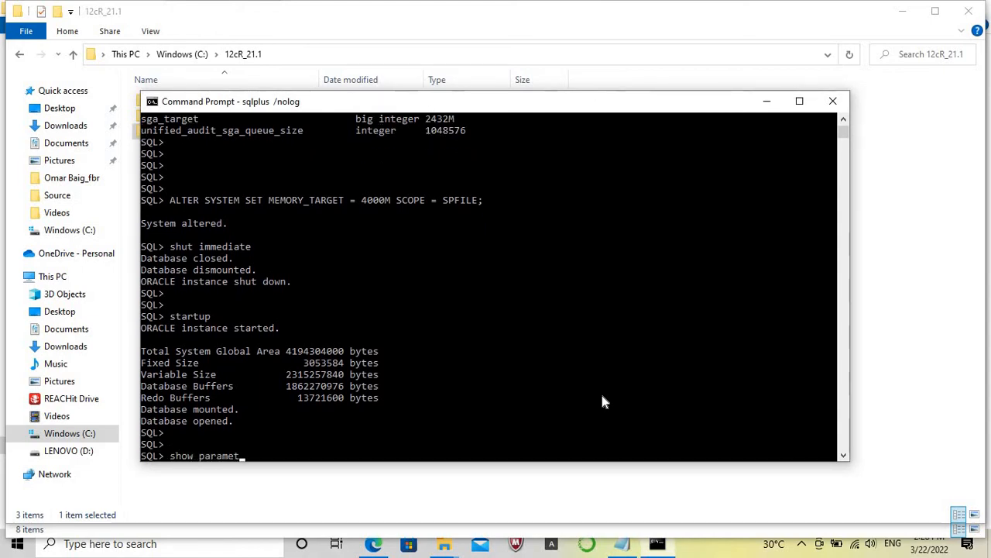
type("er sga")
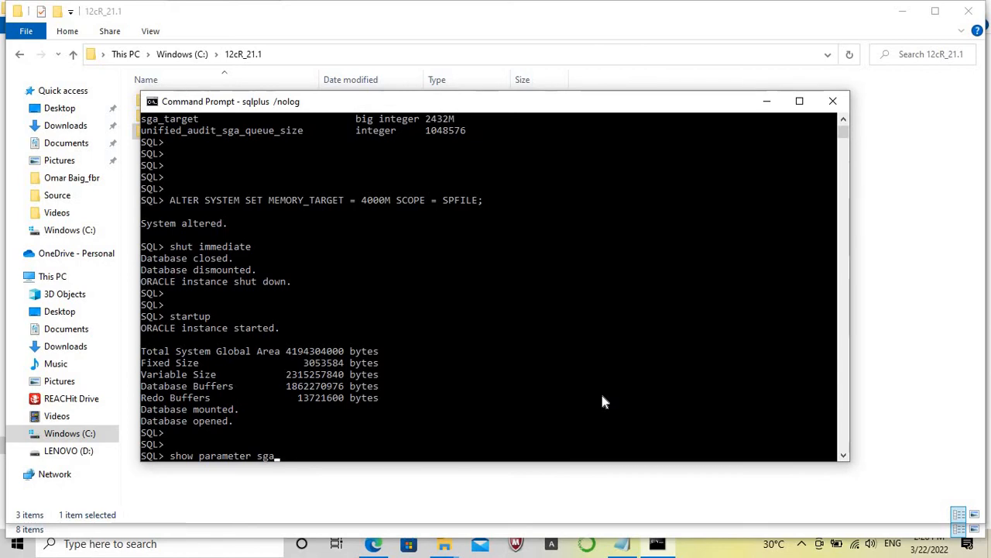
type(";")
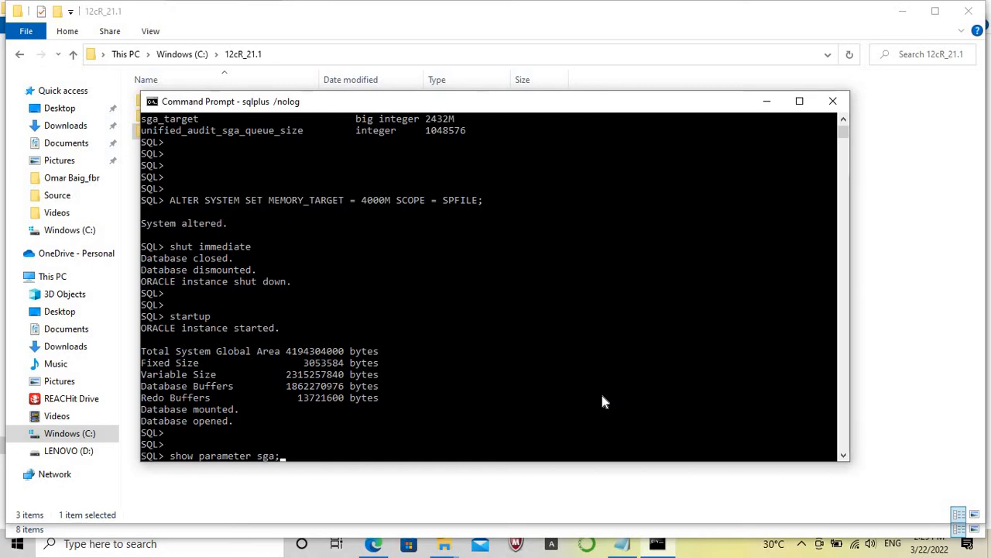
key("Return")
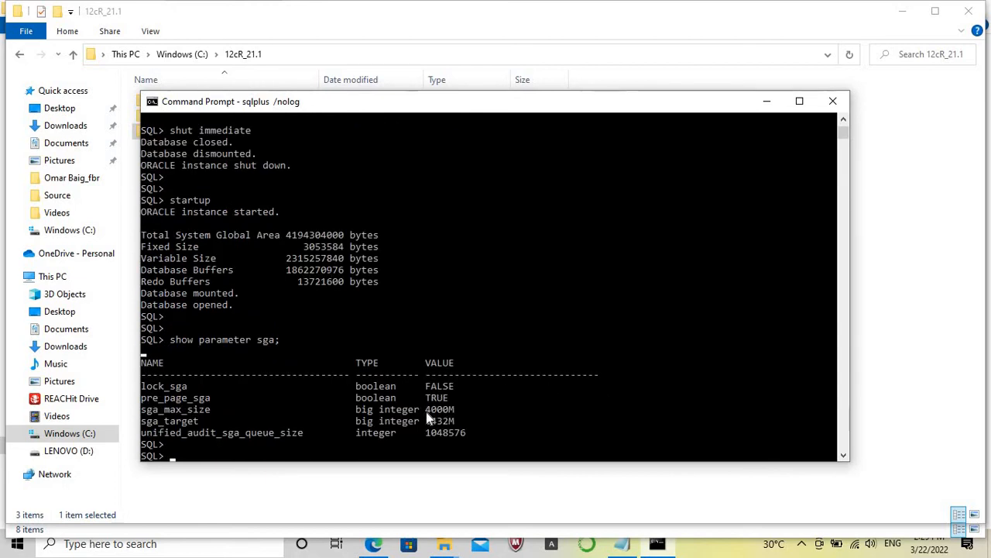
left_click_drag(426, 410, 453, 418)
Begin an SQL query that selects the username and account_status columns.
key("Caps_Lock")
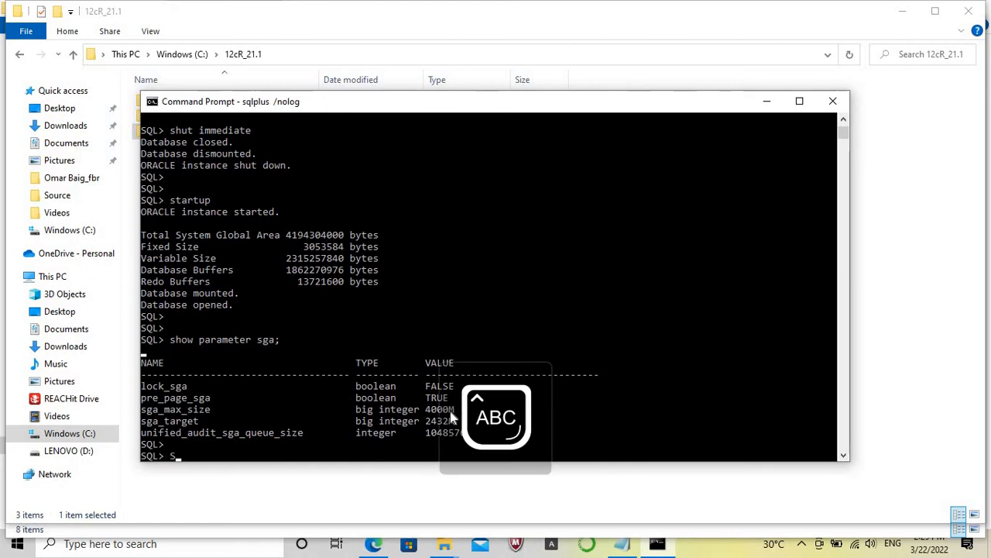
type("SELECT")
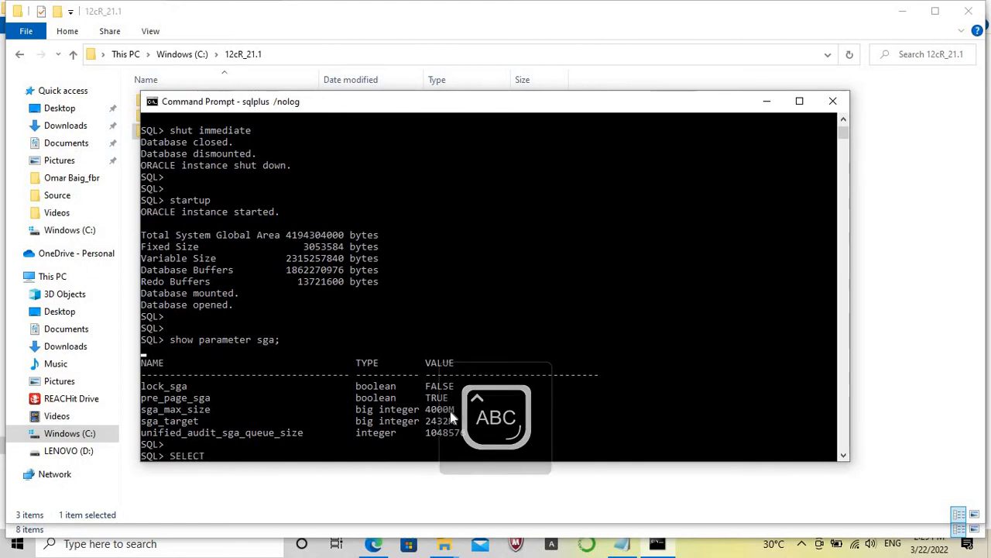
key("Caps_Lock")
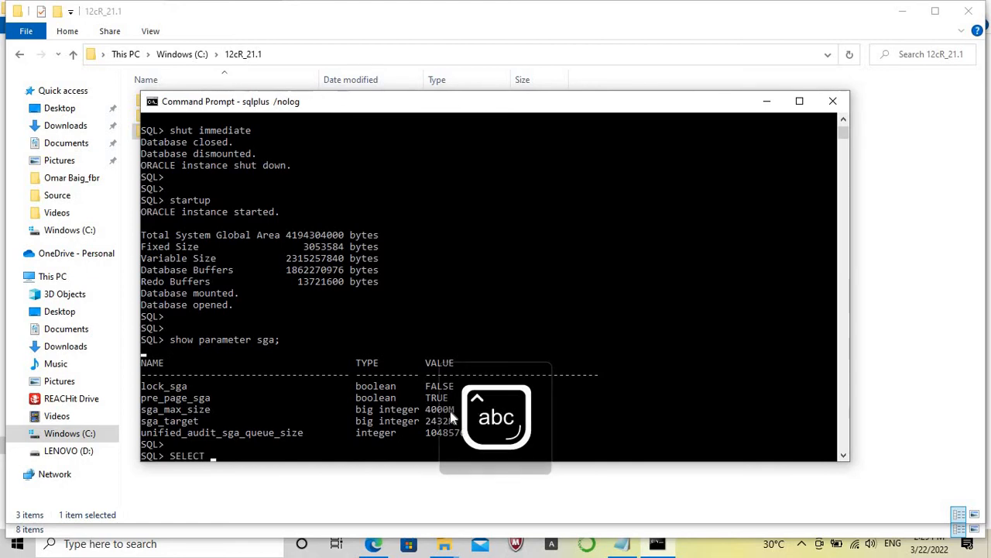
type("usernam")
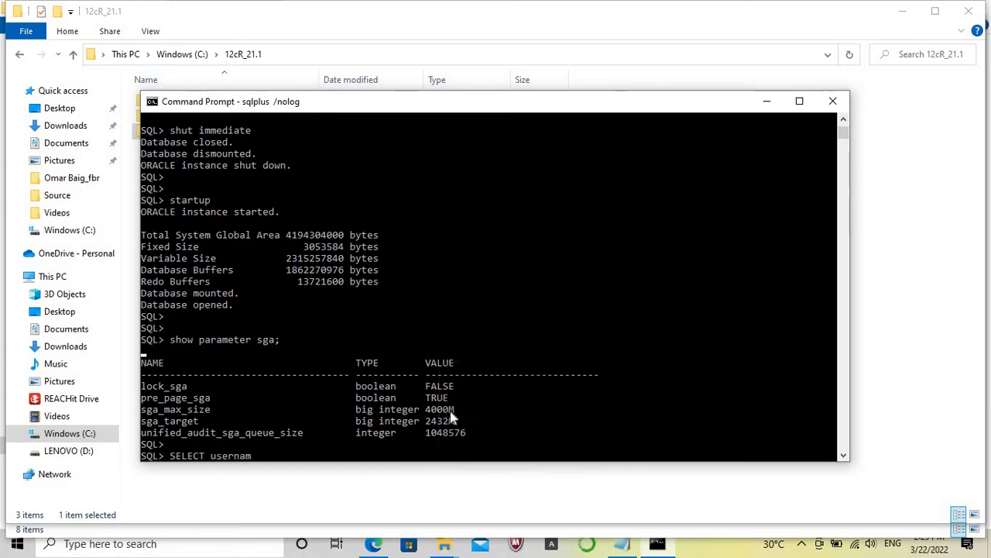
type("e,")
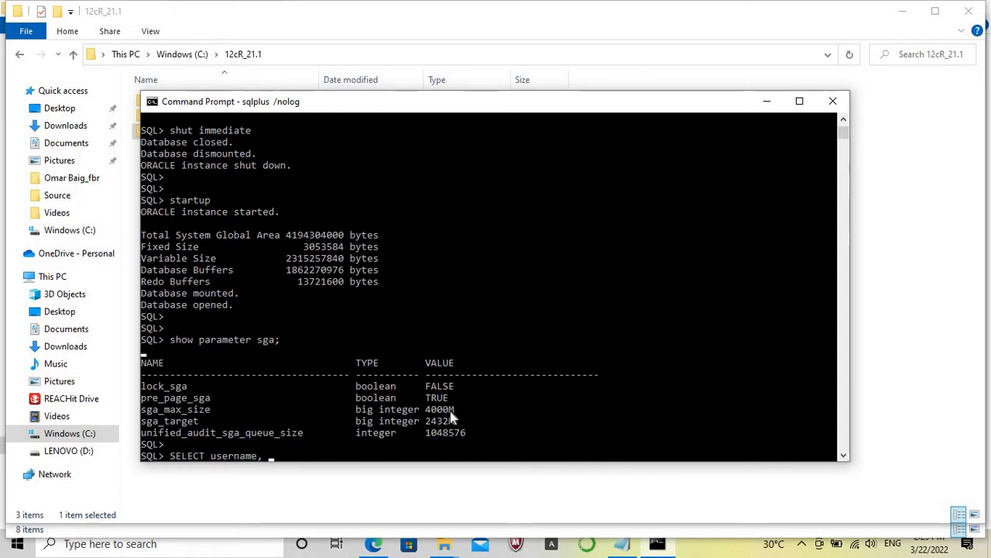
type(" account_s")
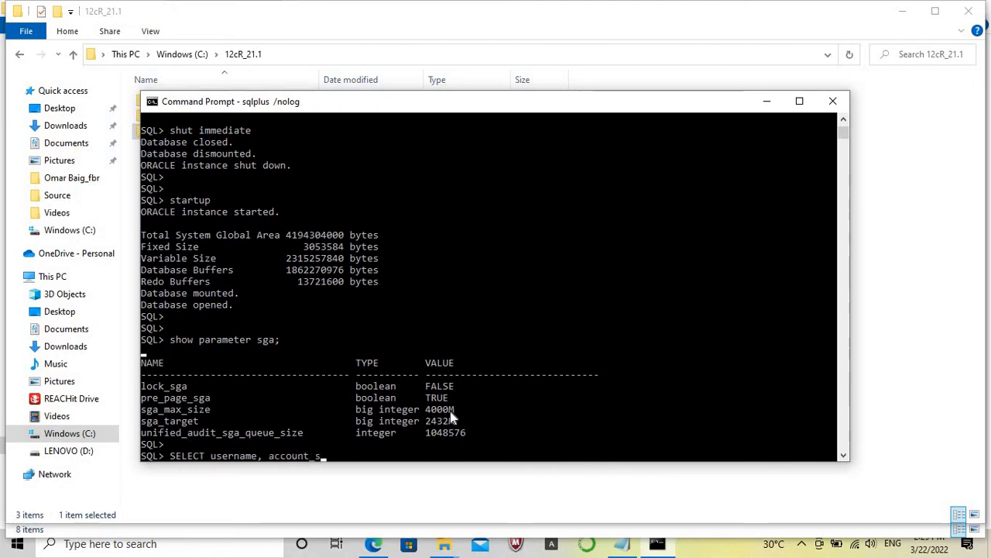
type("tatus")
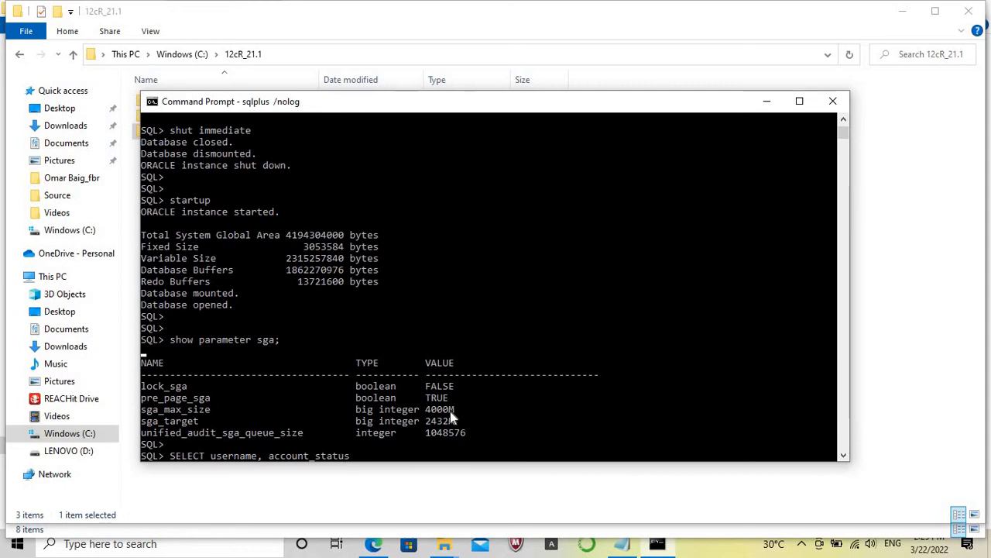
key("Return")
Add the line FROM dba_users to the query.
key("Caps_Lock")
type("FROM")
key("Caps_Lock")
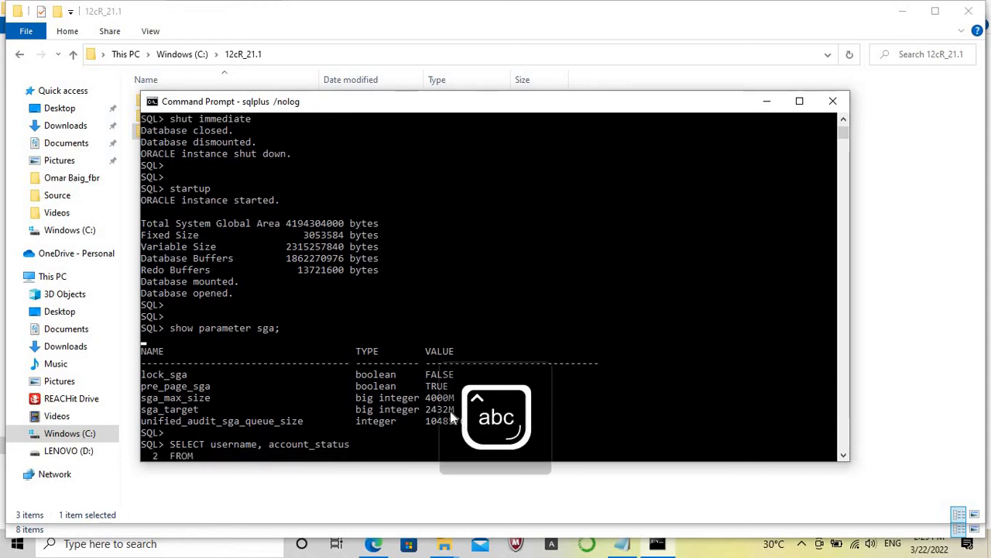
type("dba_user")
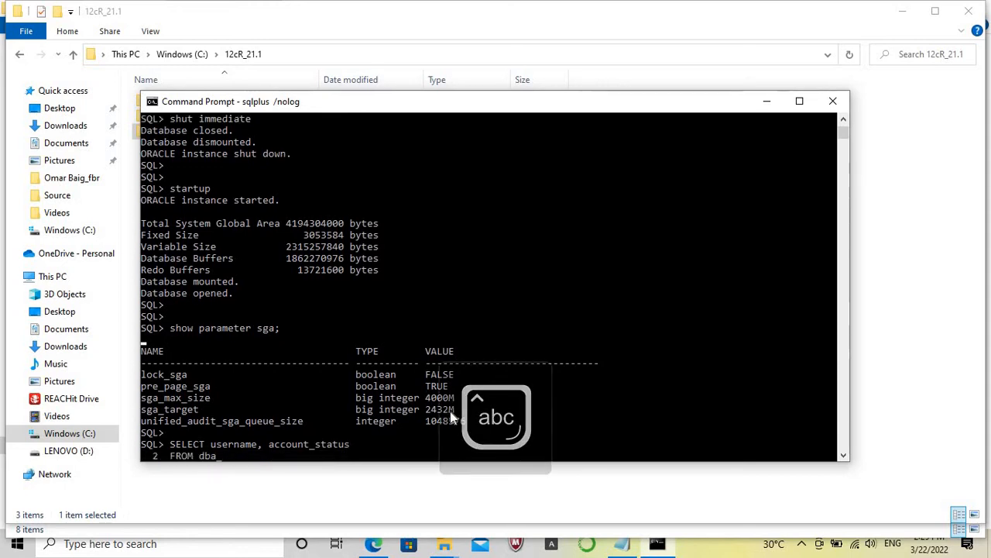
type("s")
key("Return")
Restrict the query with WHERE username LIKE 'APEX%'; and run it.
key("Caps_Lock")
type("WHERE")
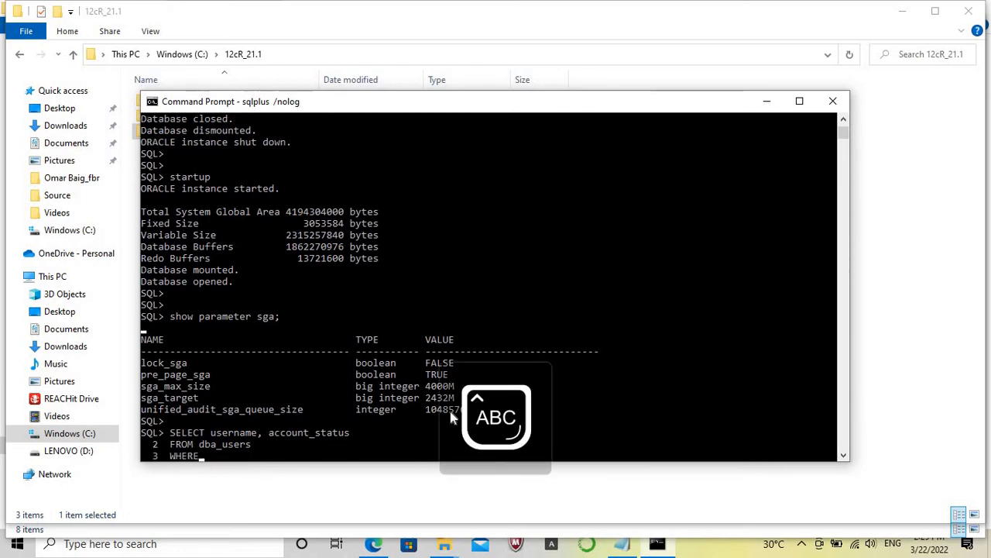
key("Caps_Lock")
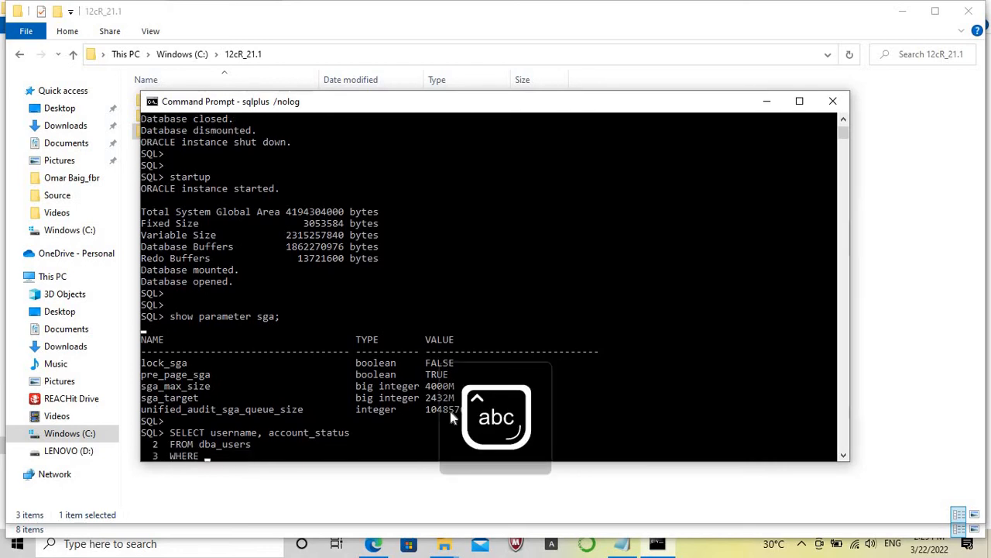
type("username")
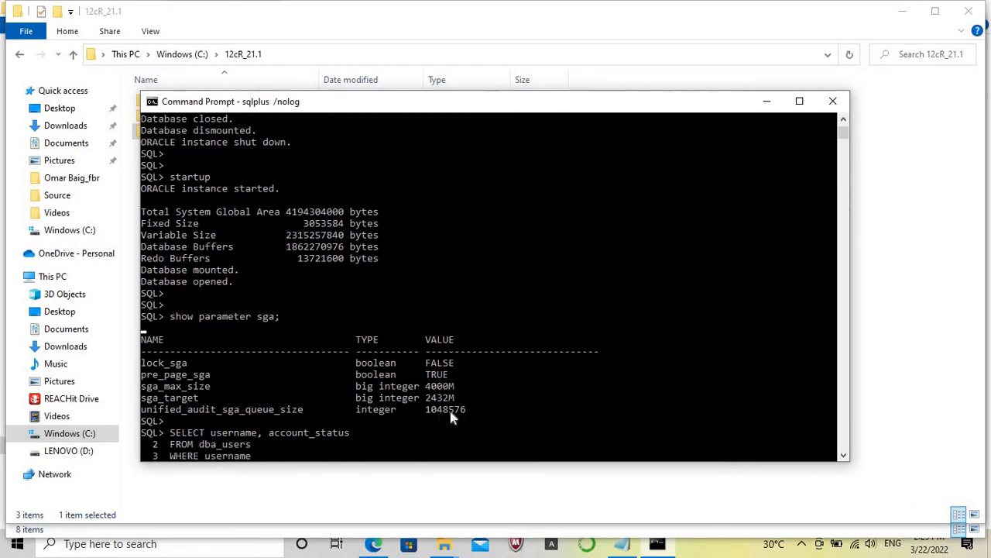
key("Caps_Lock")
type("LIKE ;")
key("BackSpace")
type("''APEX")
type("%")
key("Right")
type(";")
key("Return")
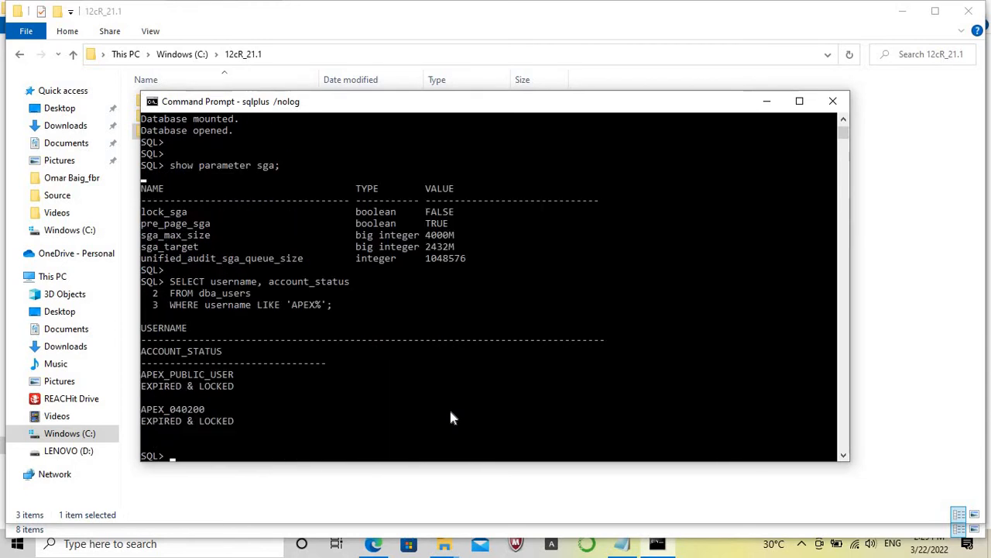
Highlight the APEX_040200 account and its status in the query output, and clear the selection.
left_click(147, 410)
left_click_drag(150, 414, 231, 424)
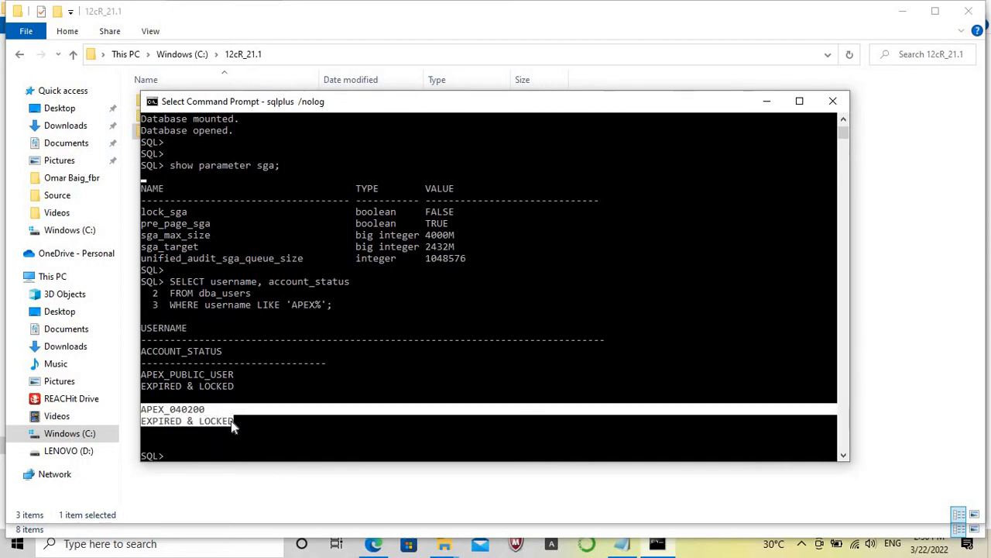
key("Caps_Lock")
right_click(231, 420)
type("@apex")
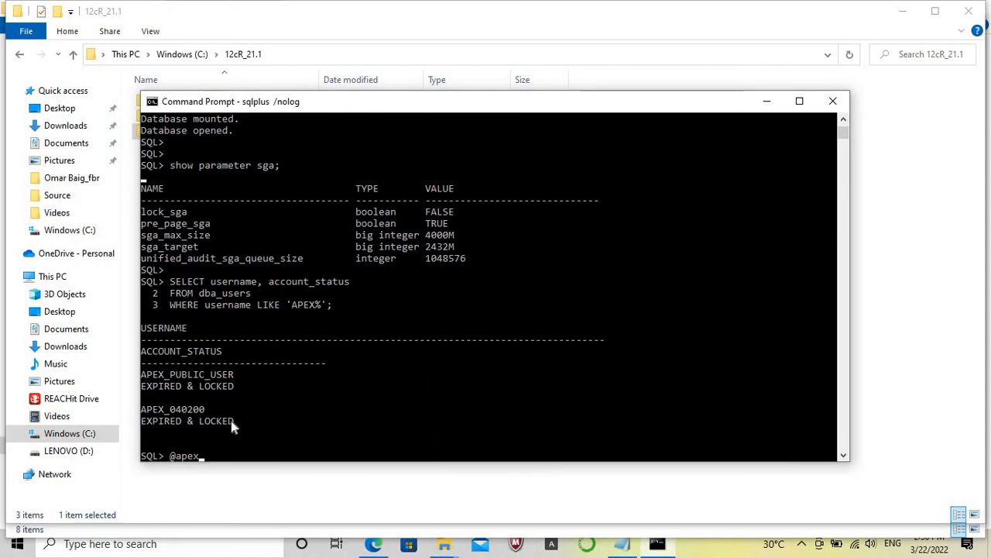
key("BackSpace")
key("BackSpace")
type("xremov.sql")
key("Return")
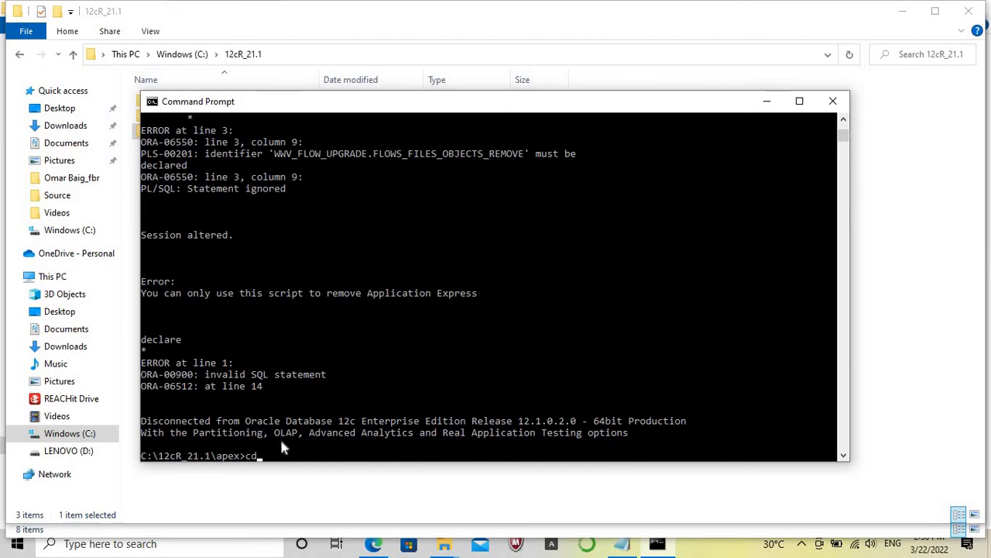
Change the working directory up to C:\12cR_21.1 and into its DB folder.
type("..")
key("Return")
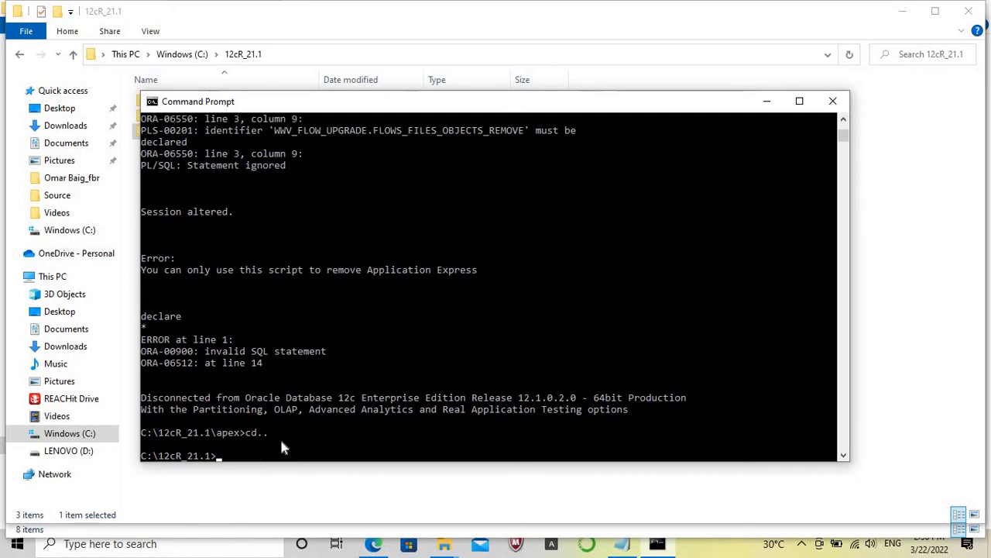
type("cd d")
key("Tab")
key("Return")
Change the working directory to product and into its 12.1.0 subfolder.
type("cd p")
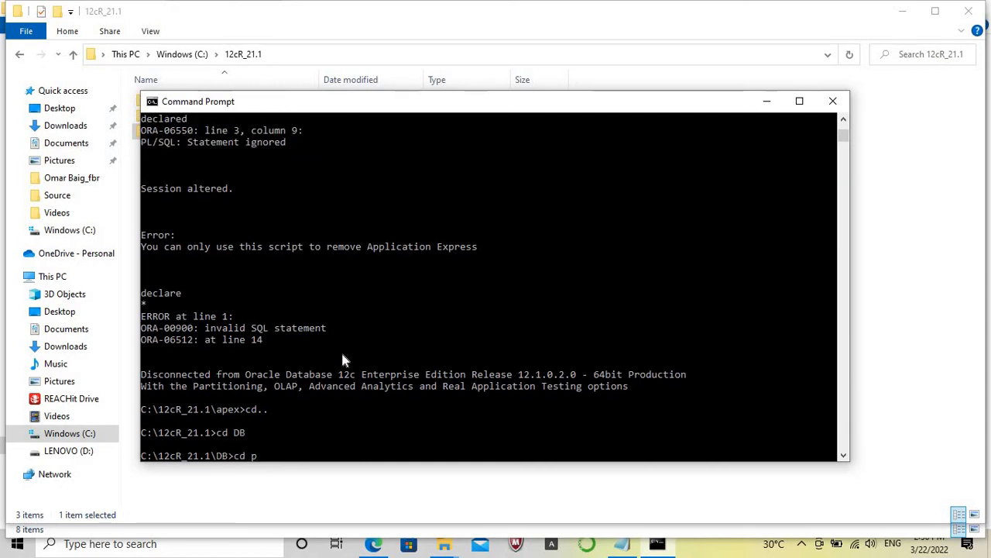
type("p")
key("BackSpace")
key("BackSpace")
type("p")
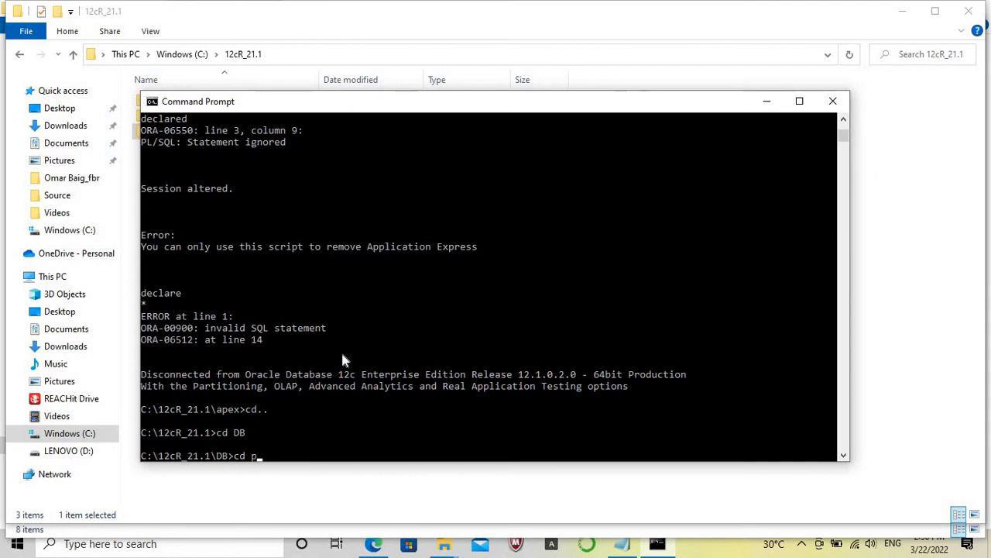
key("Tab")
key("Return")
type("cd")
type("12.1.0")
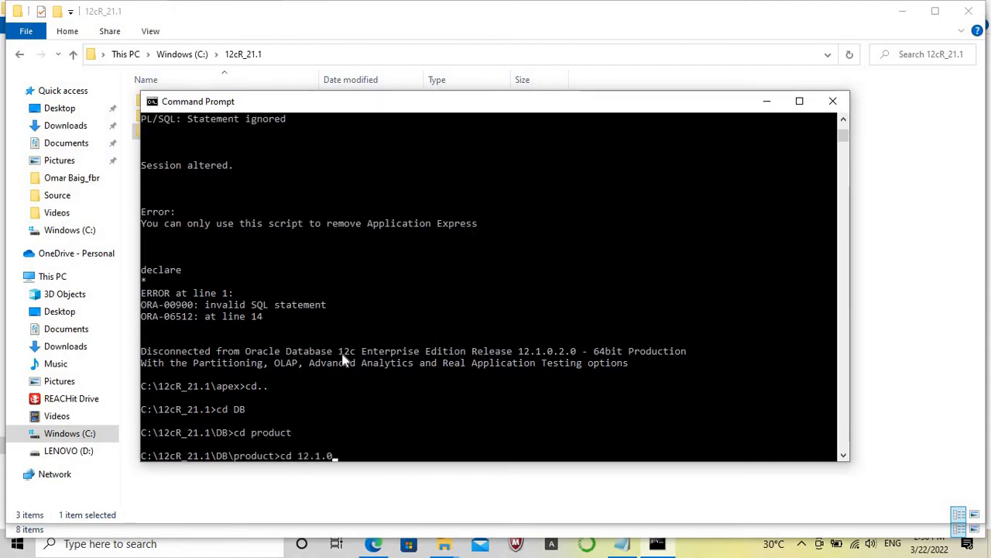
key("Return")
Change the working directory to dbhome_1 and into its apex subfolder.
type("cd")
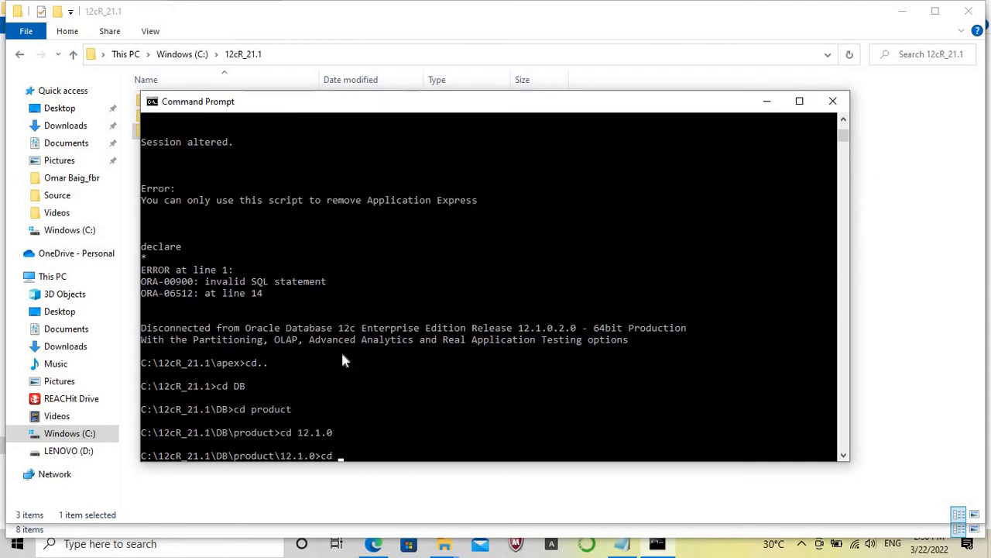
type(" dbhome_1")
key("Return")
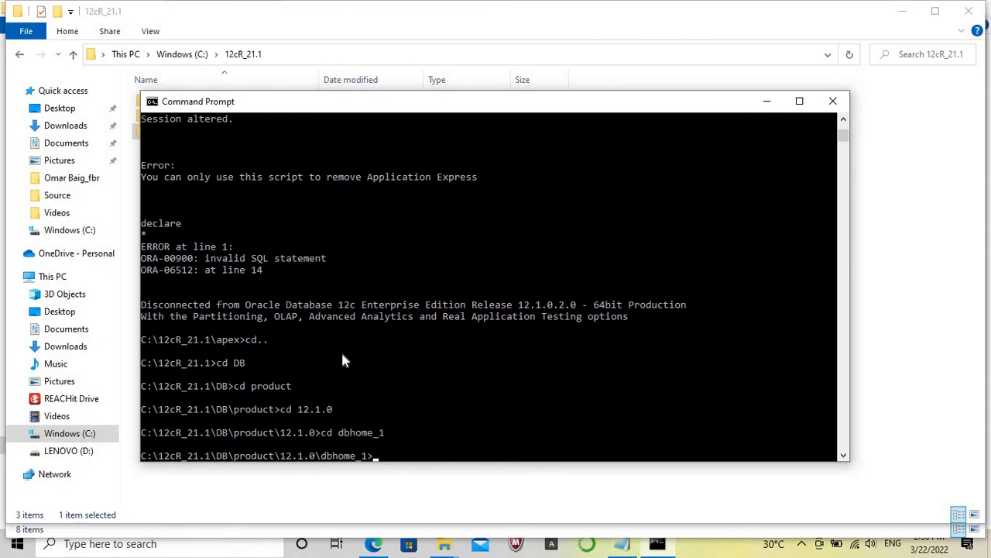
type("cd apex")
key("Return")
Start SQL*Plus with sqlplus /nolog from the database home's apex folder and connect with conn / as sysdba.
type("sq")
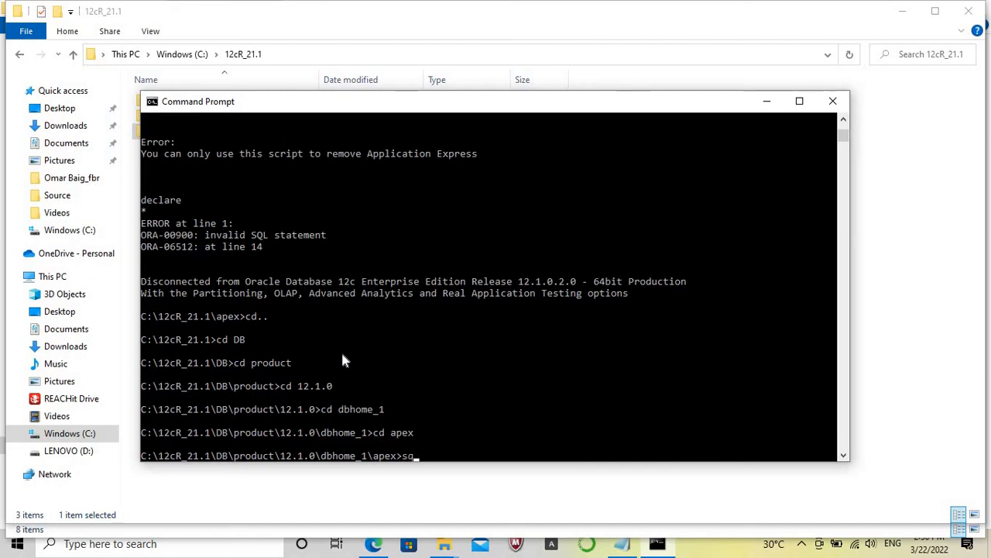
type("lplus /nolog")
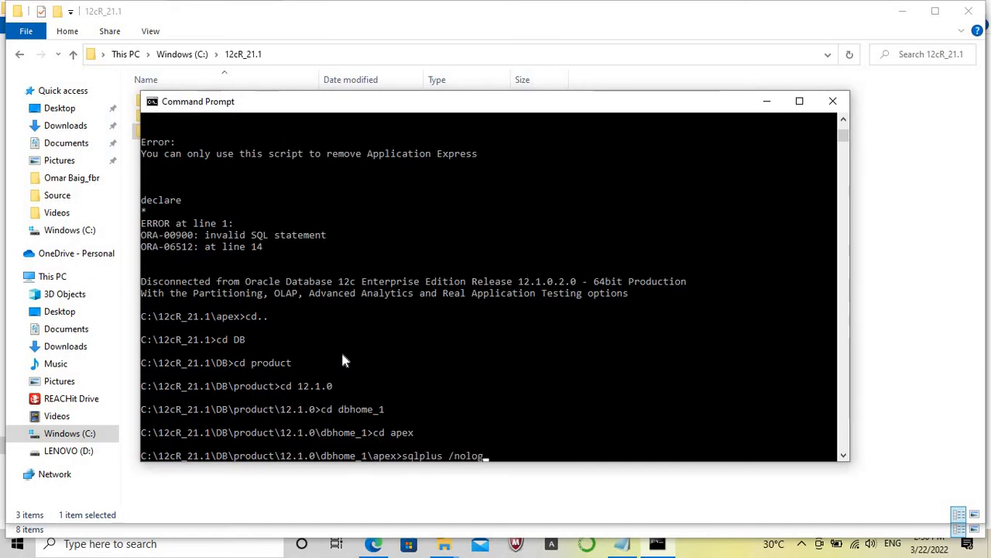
key("Return")
type("conn / as sysdba")
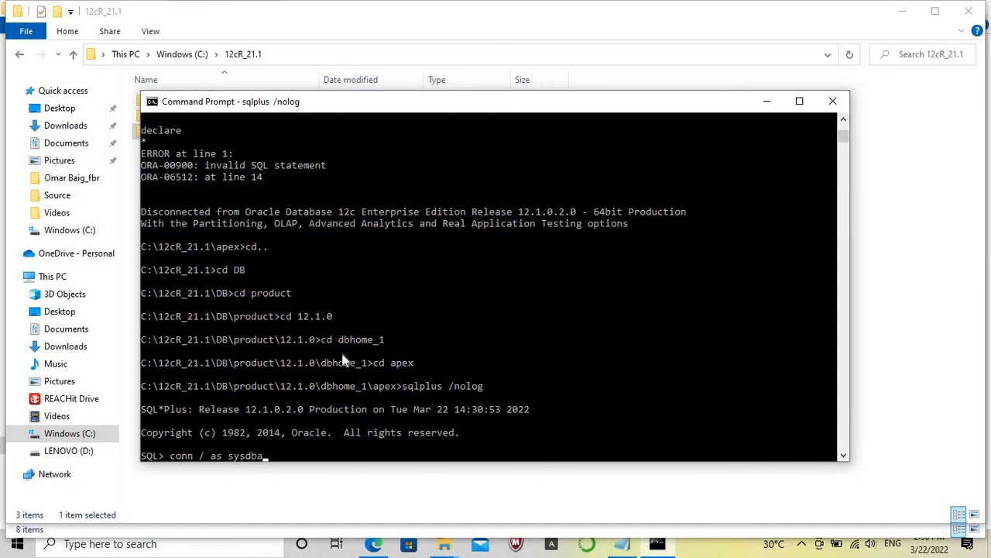
key("Return")
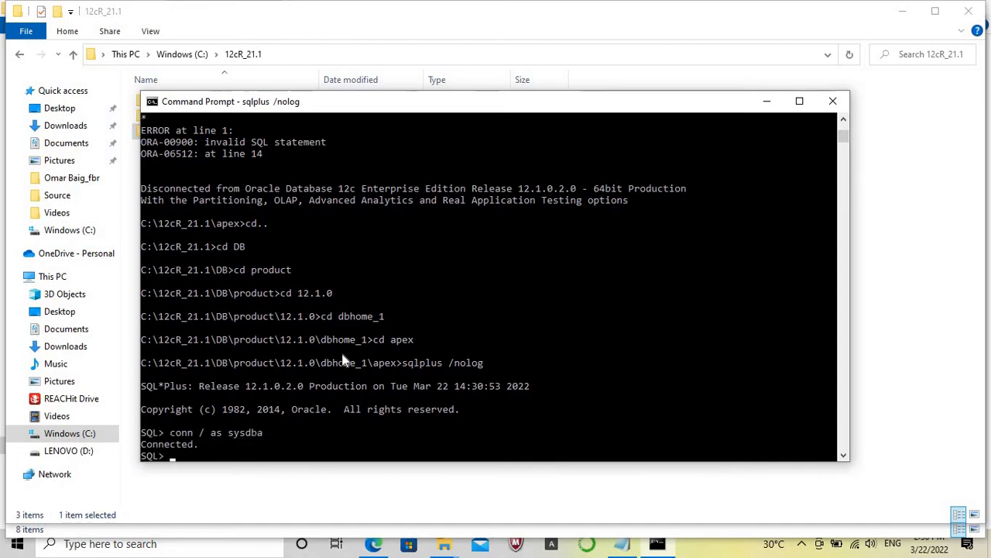
Recheck the SGA settings in the new SQL*Plus session with show parameter sga;.
key("Return")
key("Return")
type("sho")
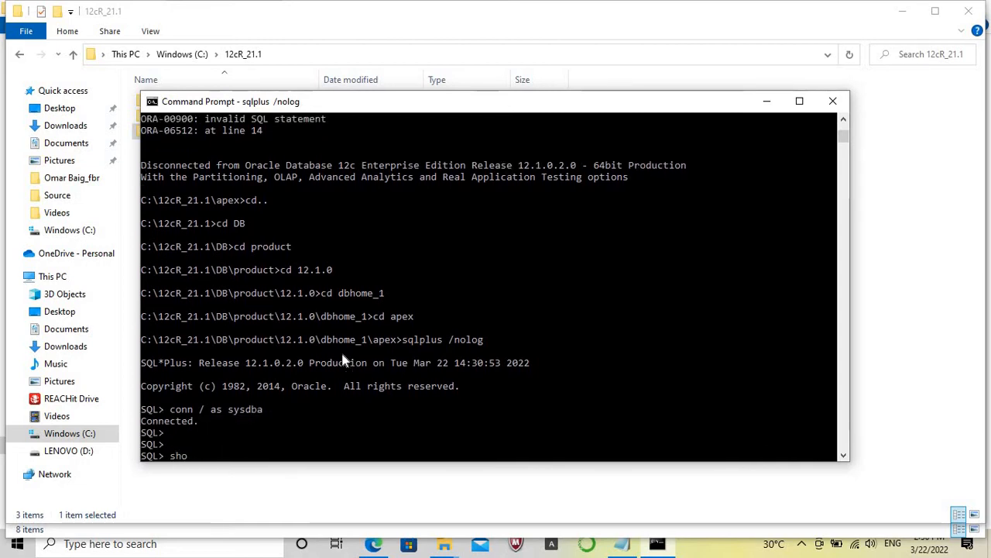
type("w parameter")
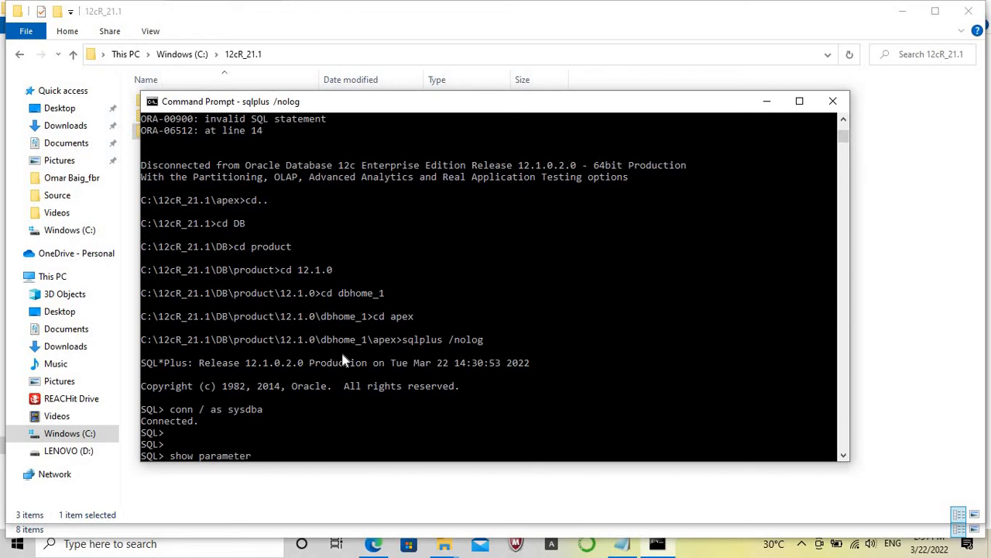
type(" sga;")
key("Return")
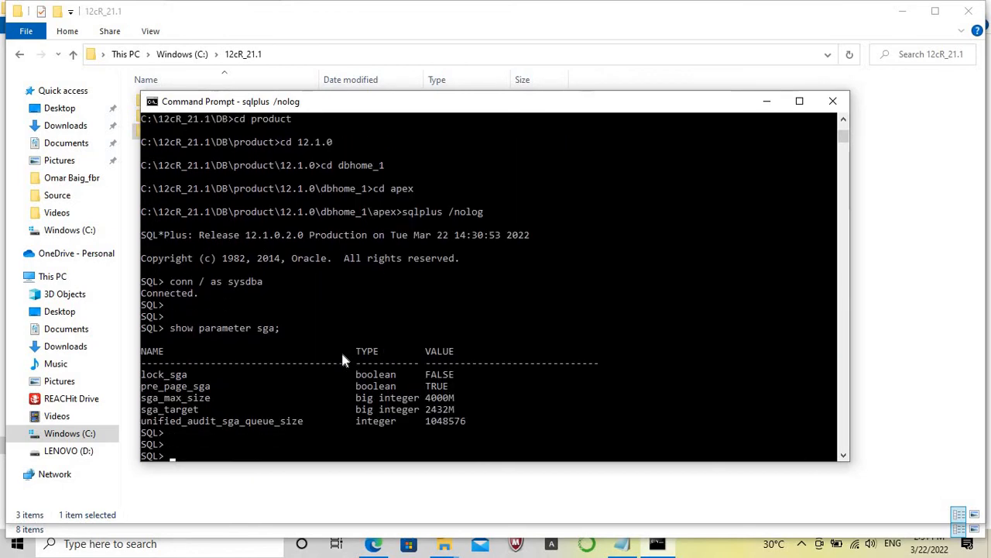
type("@apxremov.sql")
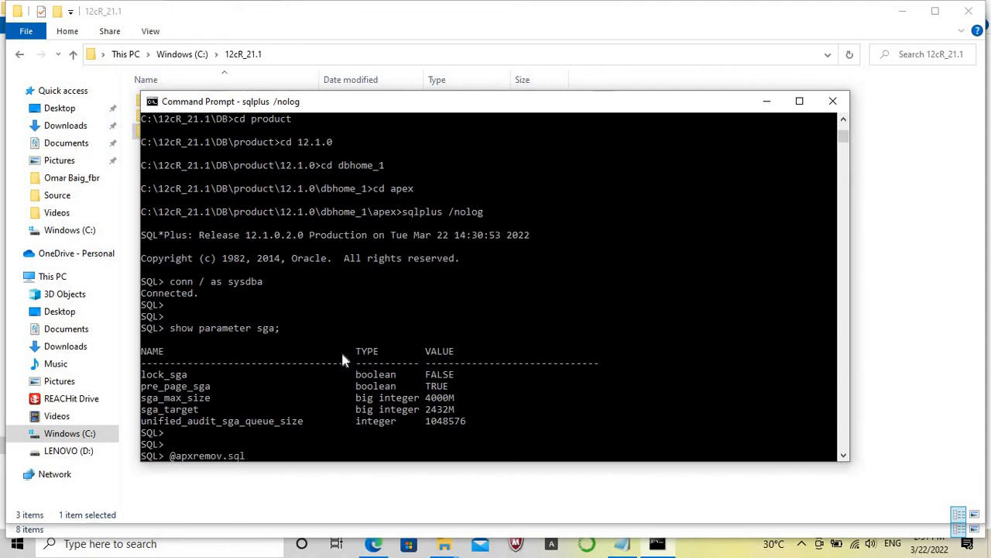
key("Return")
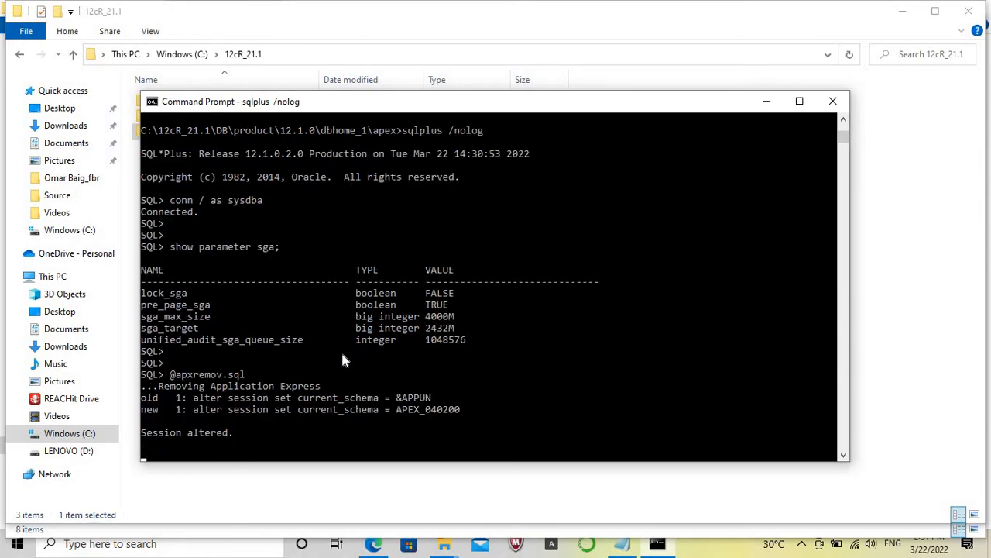
left_click(724, 552)
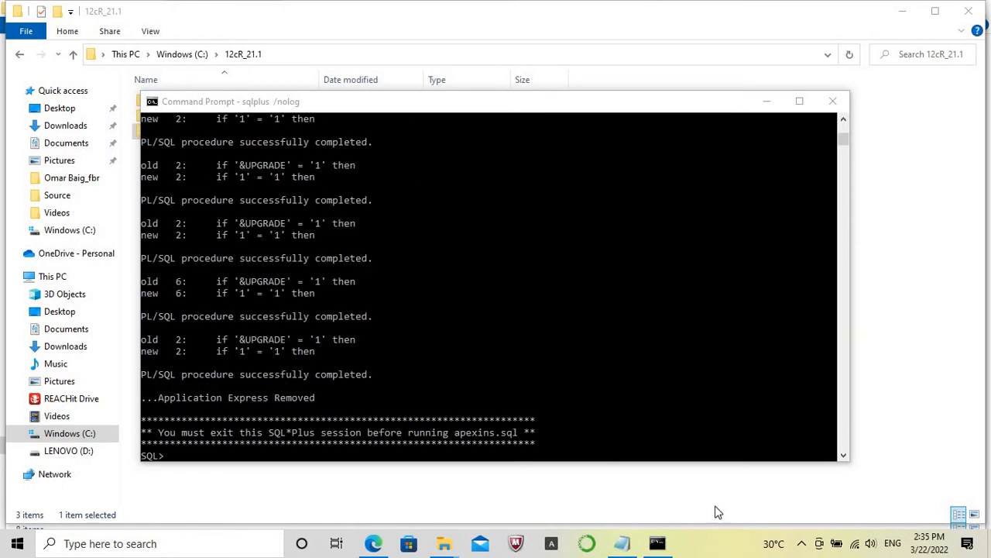
left_click(678, 423)
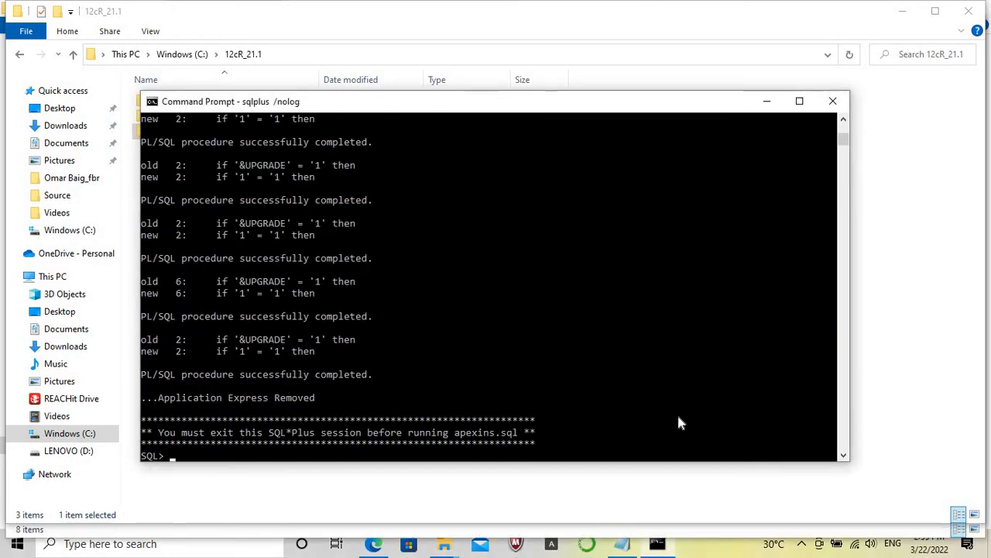
key("Caps_Lock")
type("SELE")
key("BackSpace")
key("BackSpace")
key("BackSpace")
key("BackSpace")
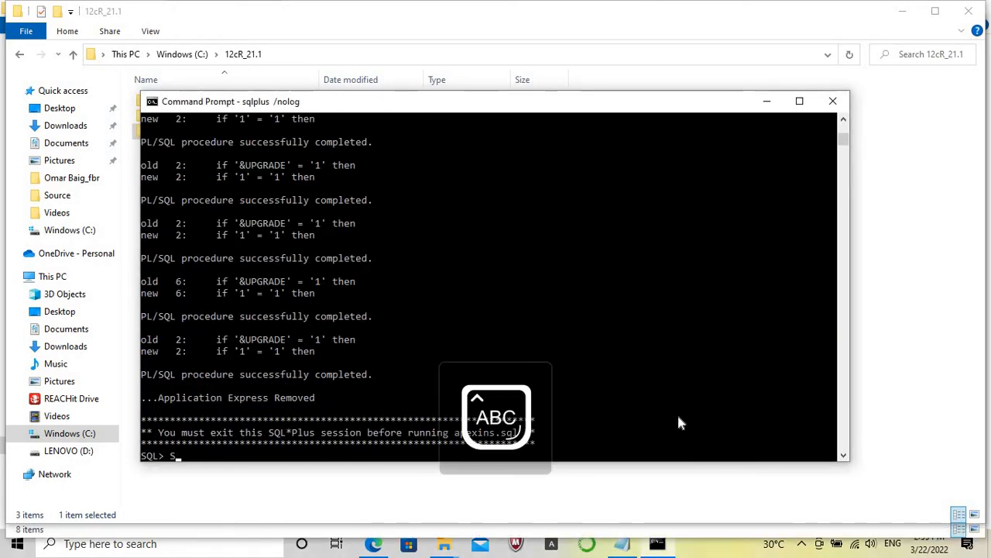
key("Caps_Lock")
Query username and account_status from dba_users WHERE username LIKE 'APEX%'; to check for remaining APEX accounts.
key("Up")
key("Up")
key("Up")
key("Up")
key("Up")
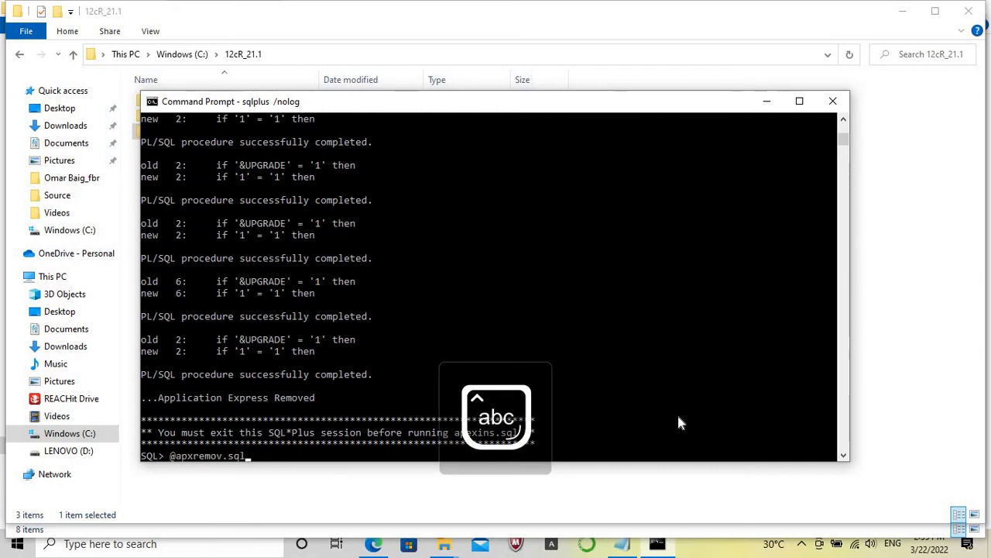
key("Up")
key("Up")
key("Return")
key("Down")
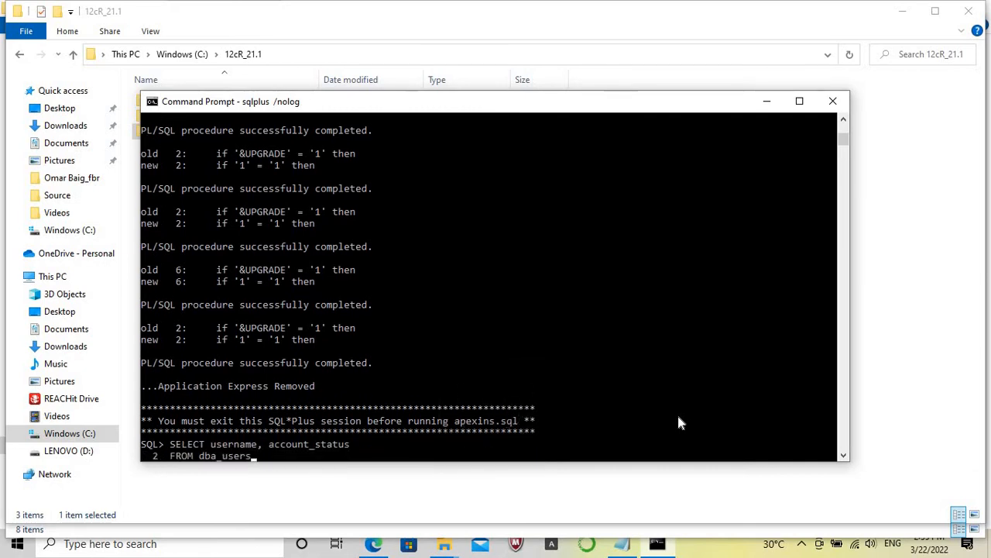
key("Return")
key("Down")
key("Return")
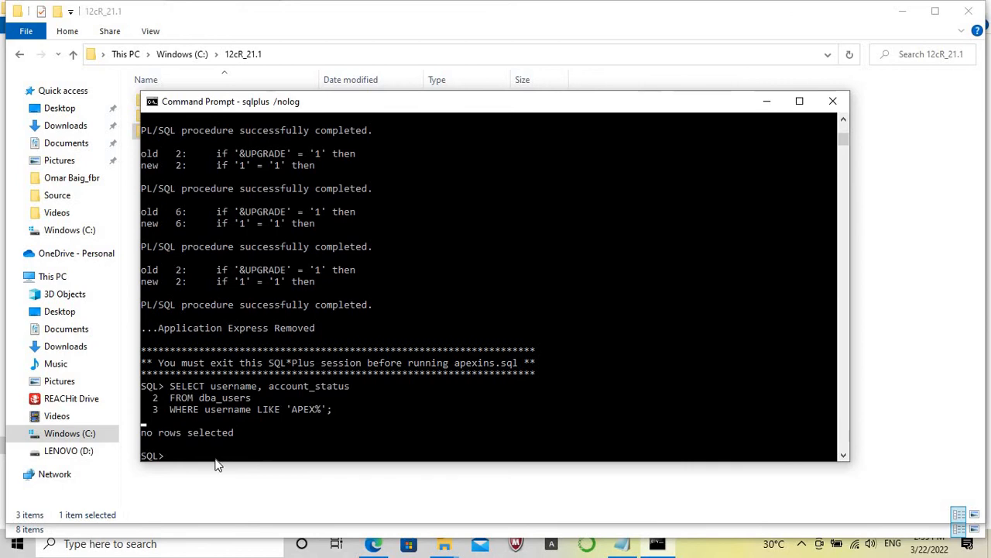
left_click(147, 433)
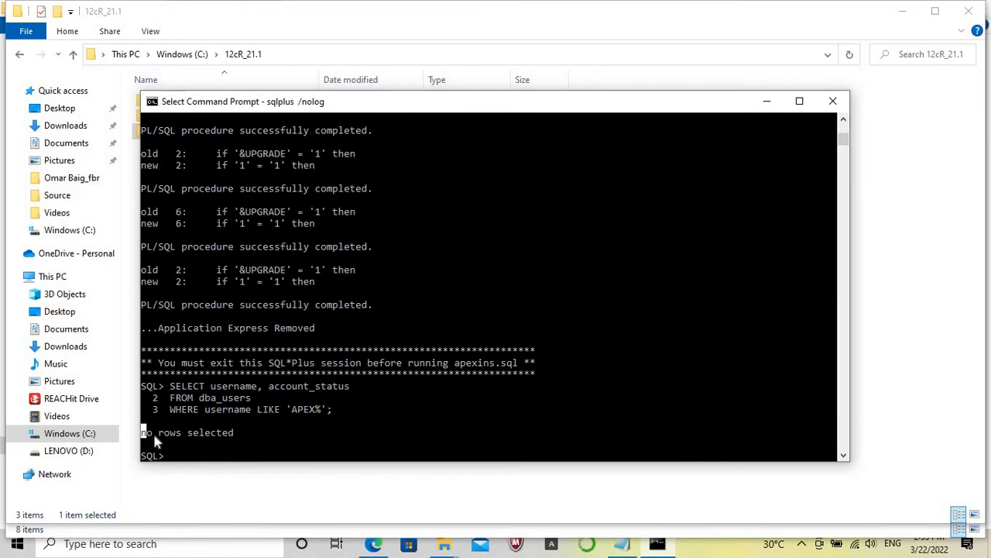
left_click_drag(218, 440, 229, 440)
Exit SQL*Plus and return the working directory to the root of drive C with cd.. and cd\.
type("exit")
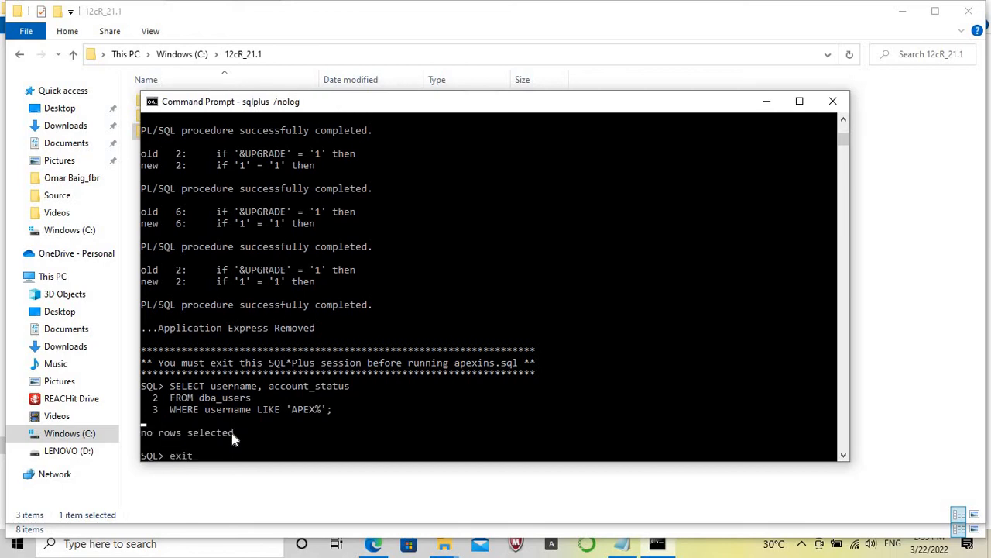
key("Return")
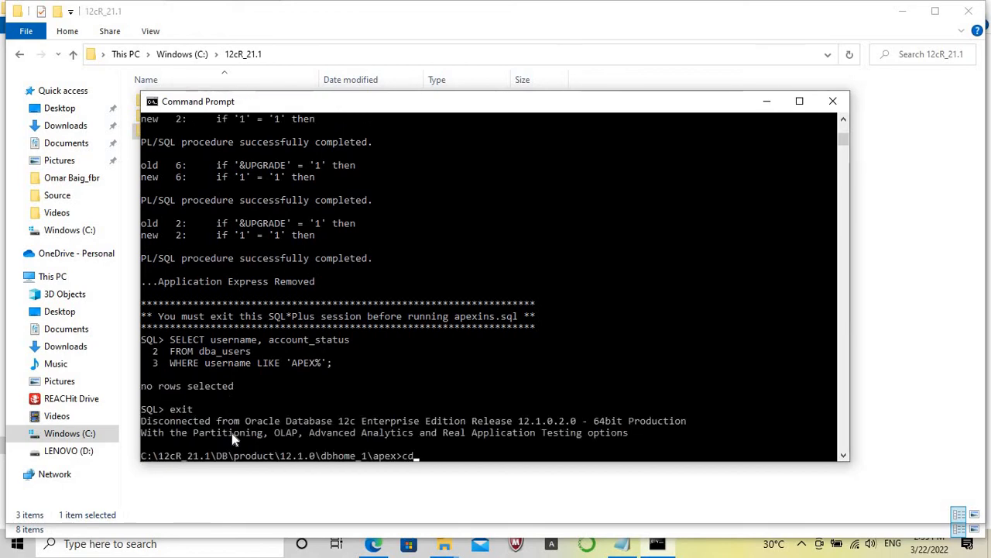
type("cd")
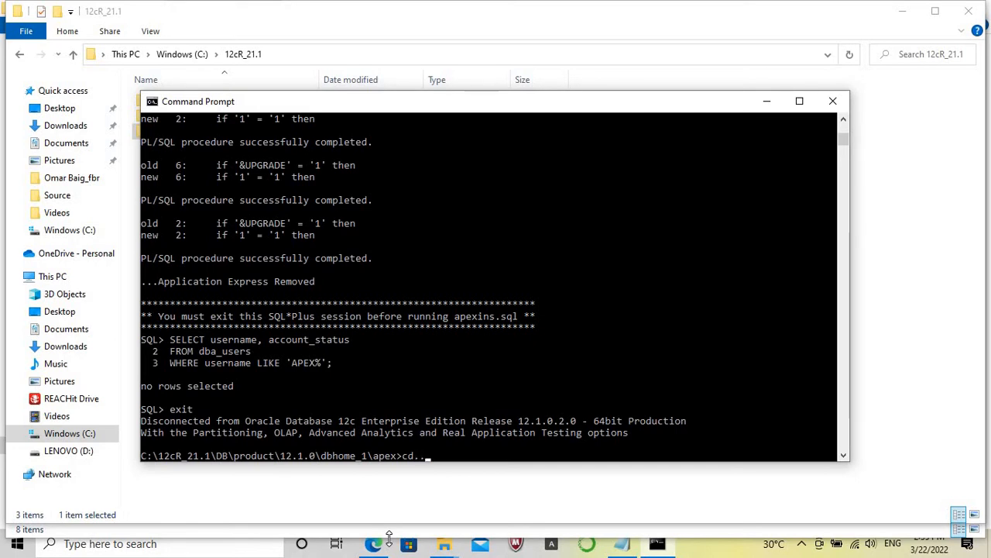
type("..")
key("Return")
type("cd")
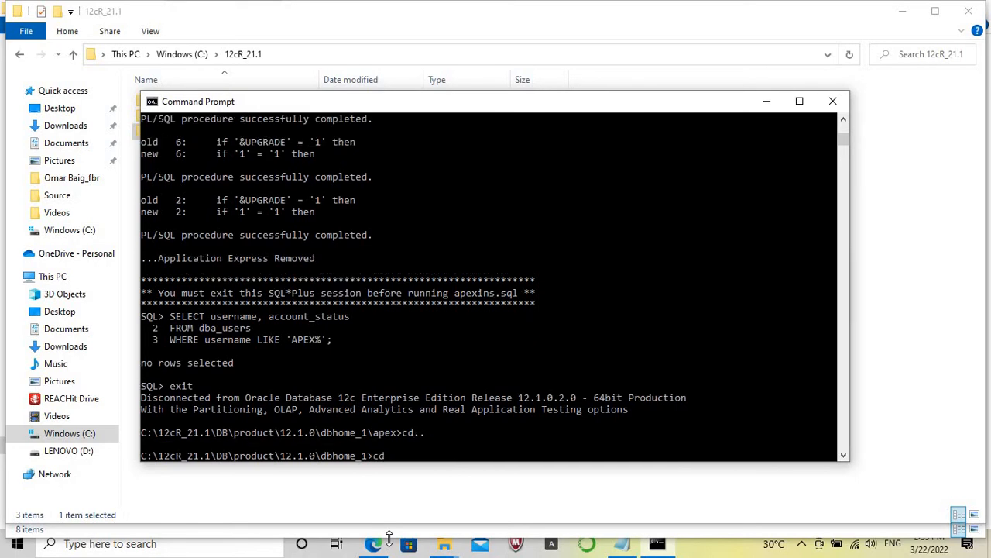
type("\\")
key("Return")
Change the working directory to 12cR_21.1 and into its apex subfolder.
type("cd")
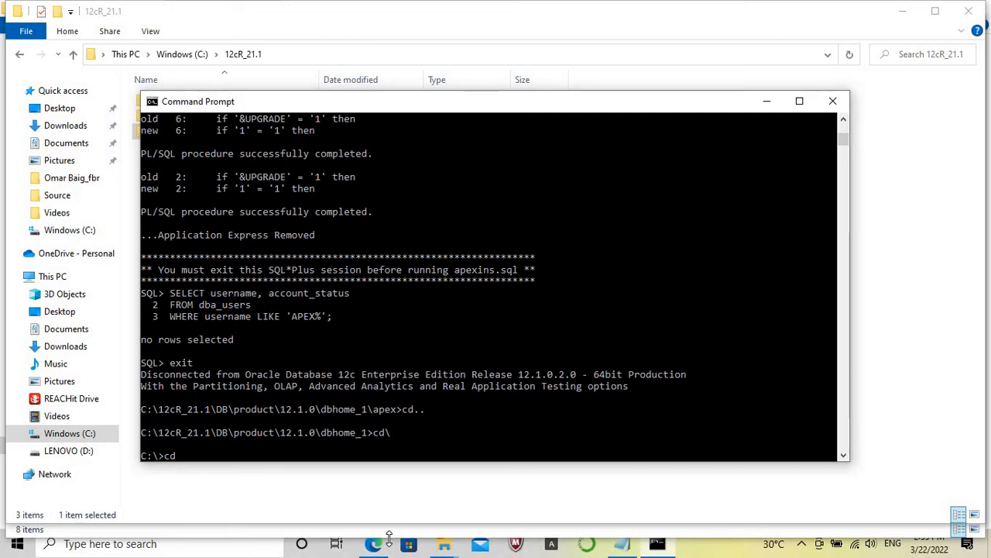
type("12c_18.1")
key("Tab")
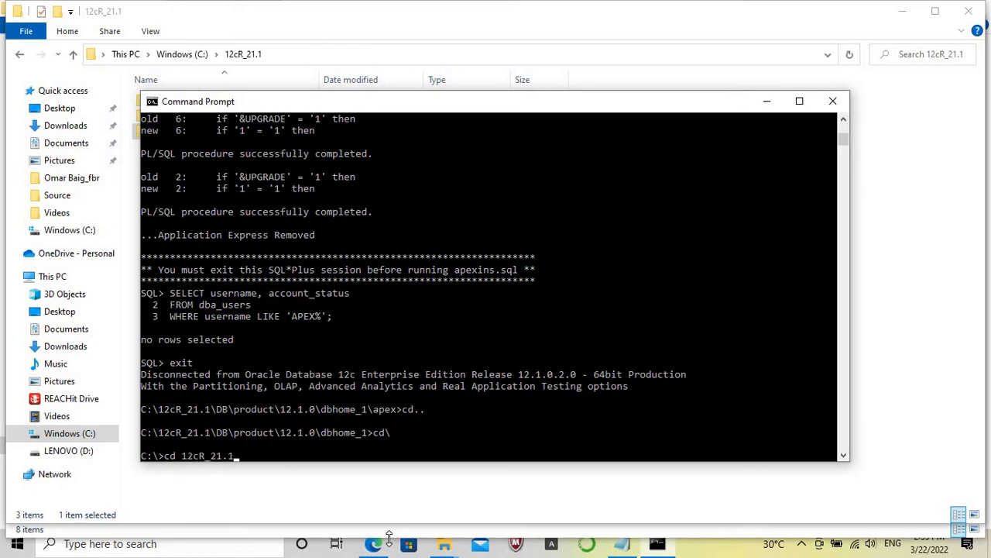
key("Return")
type("cd apex")
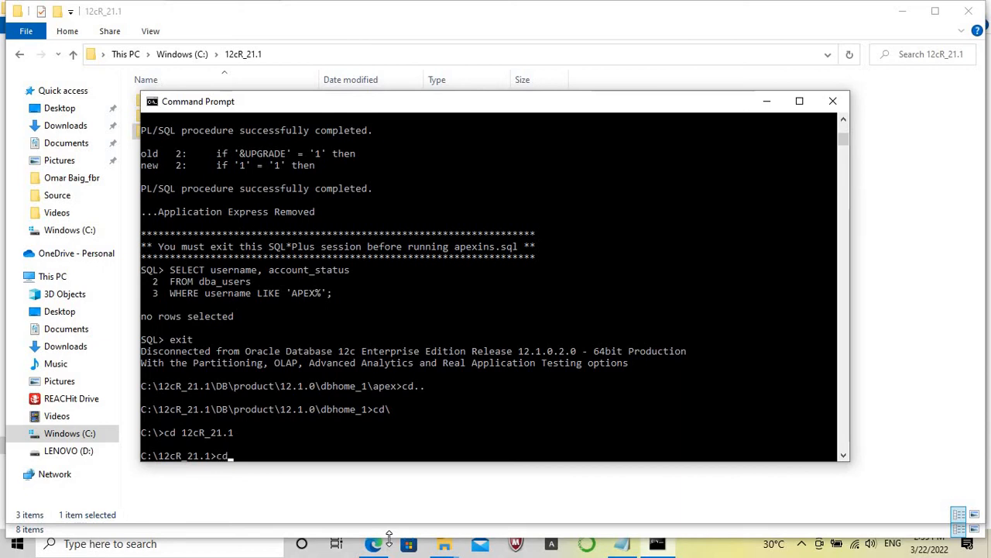
key("Return")
Start SQL*Plus with sqlplus /nolog from C:\12cR_21.1\apex and connect with conn / as sysdba.
type("sqlp")
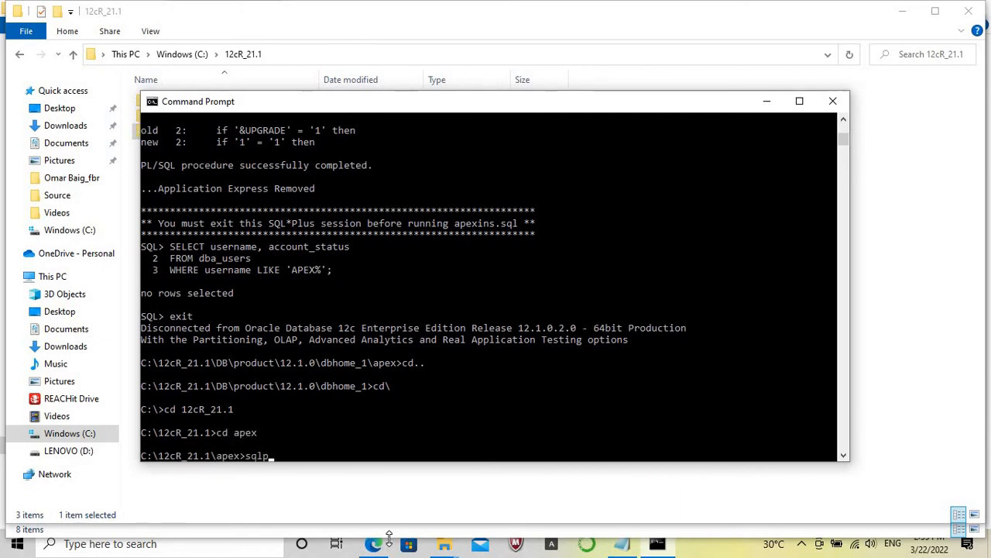
type("lus /nolog")
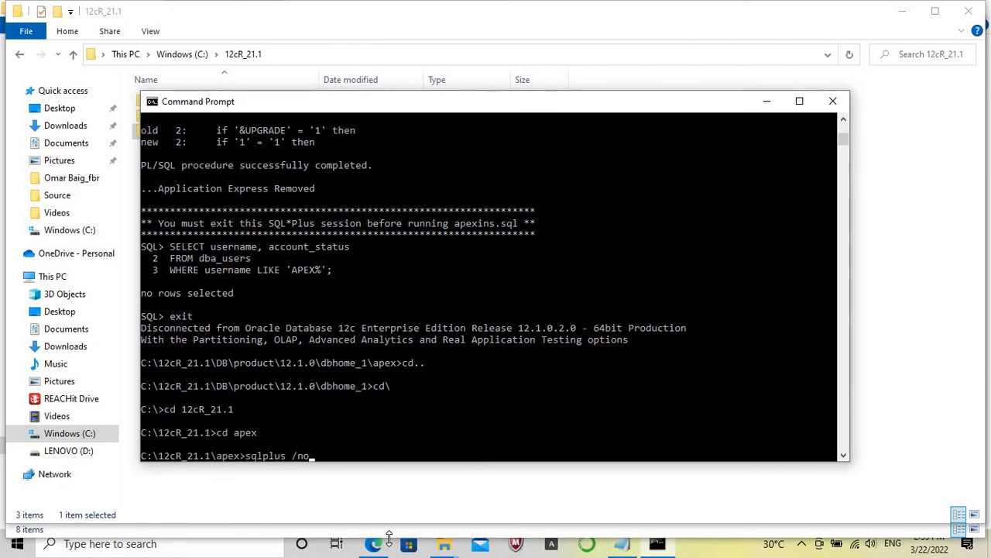
key("Return")
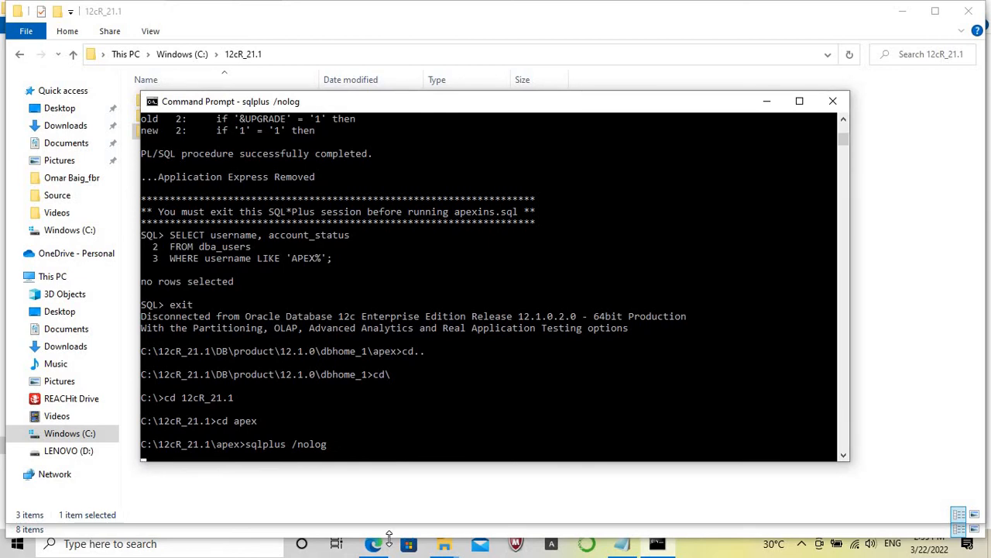
type("conn / as sysdba")
key("Return")
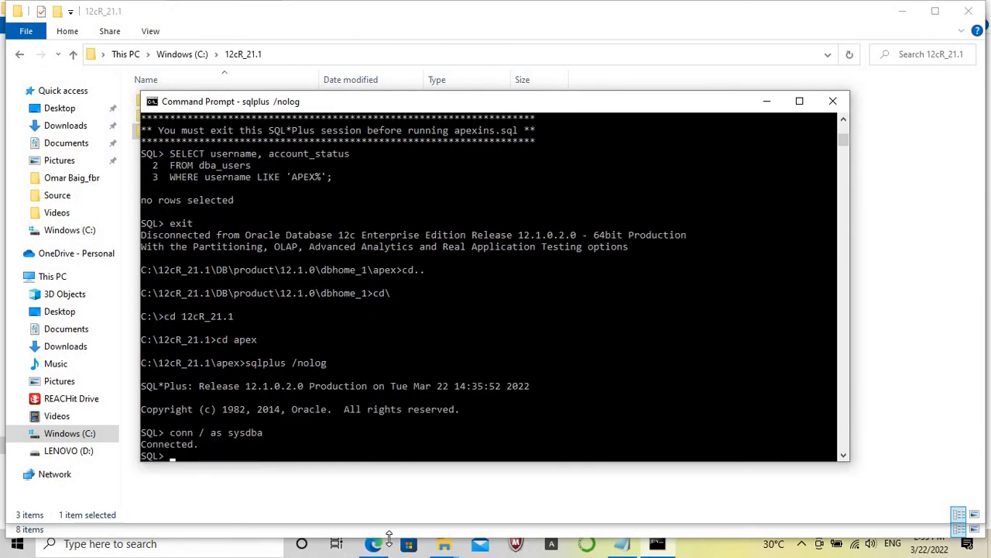
key("Return")
type("@")
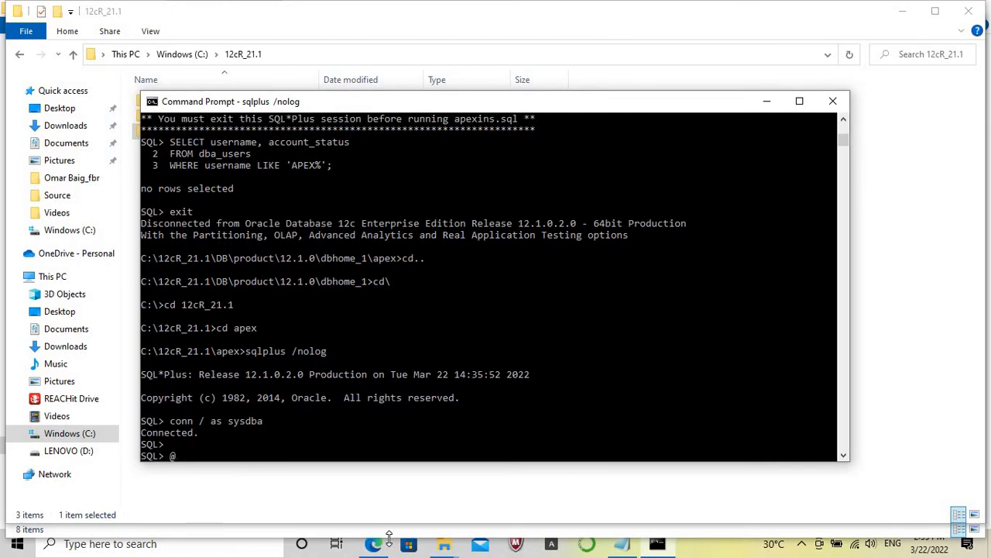
type("apexins sysaux sysaux temp")
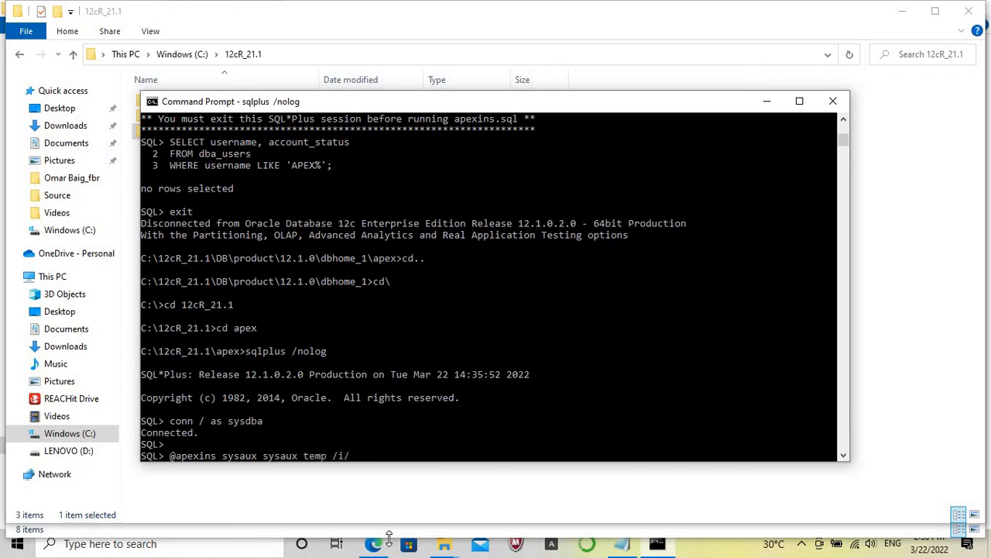
type(" /i/")
key("Return")
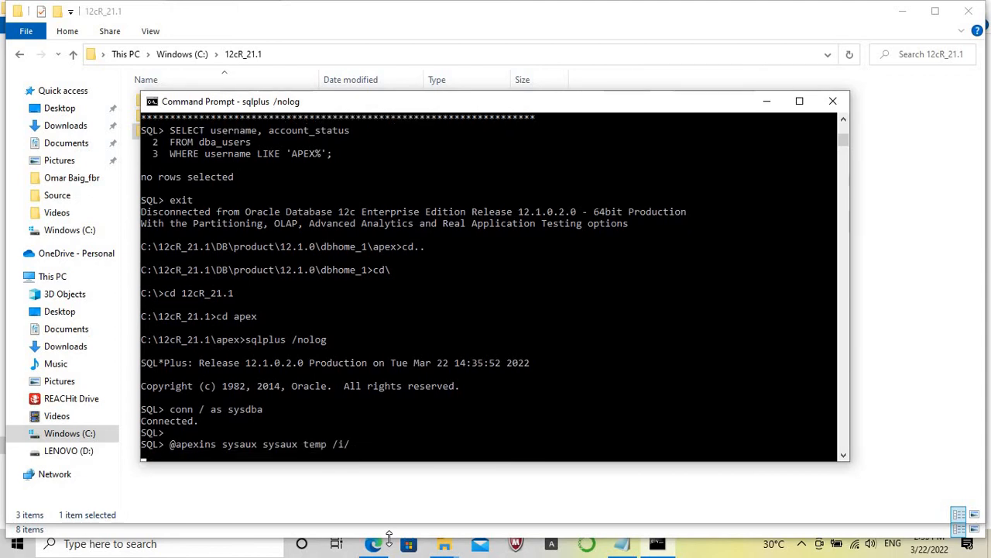
left_click(729, 551)
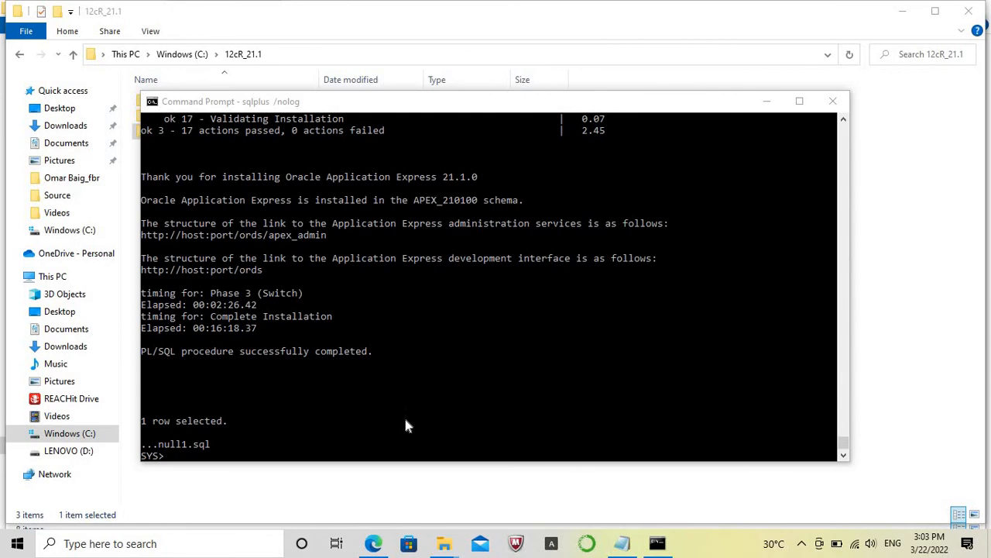
left_click(405, 425)
key("Return")
key("Return")
key("Return")
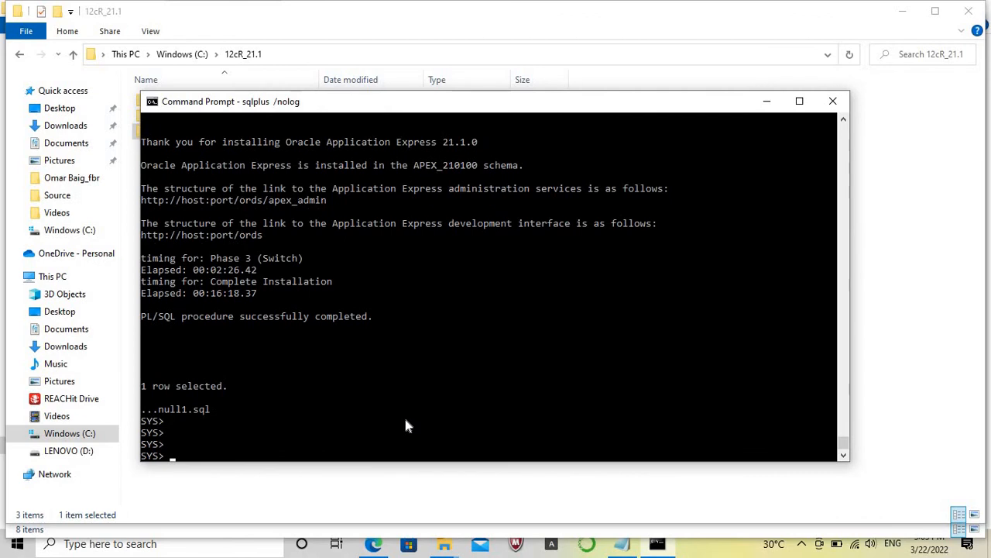
type("@apxchpwd.sql")
key("Return")
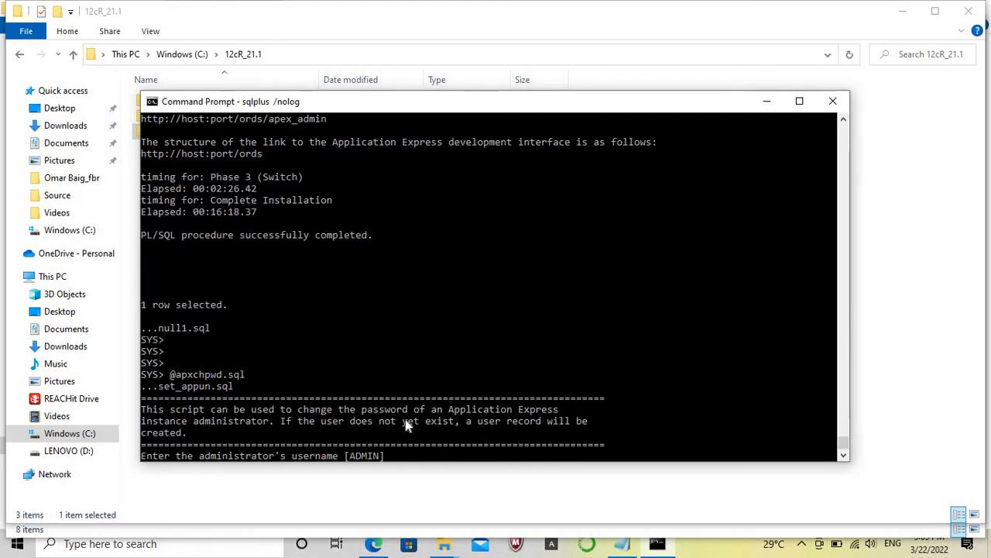
Accept the default ADMIN username and enter the administrator's e-mail address and password.
key("Return")
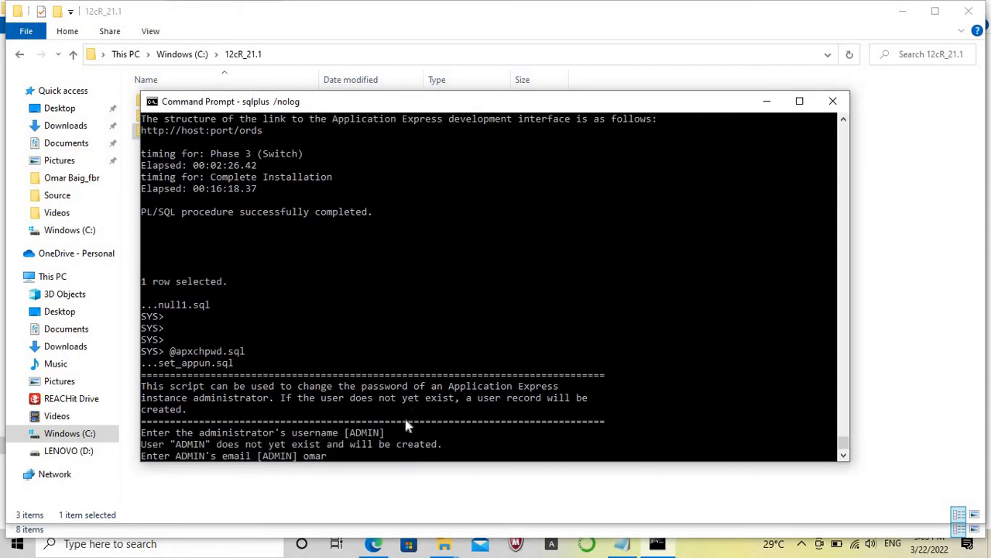
key("Return")
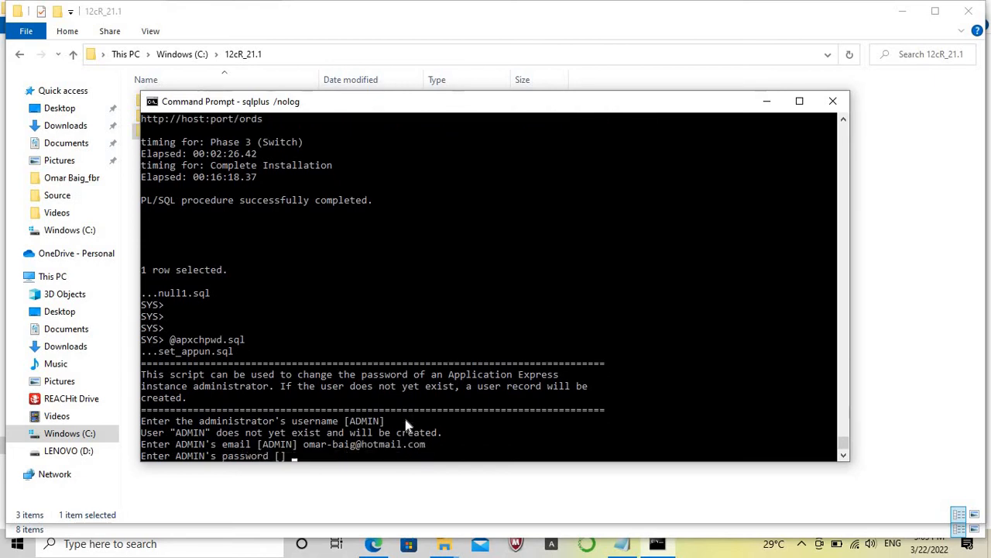
key("Caps_Lock")
key("Caps_Lock")
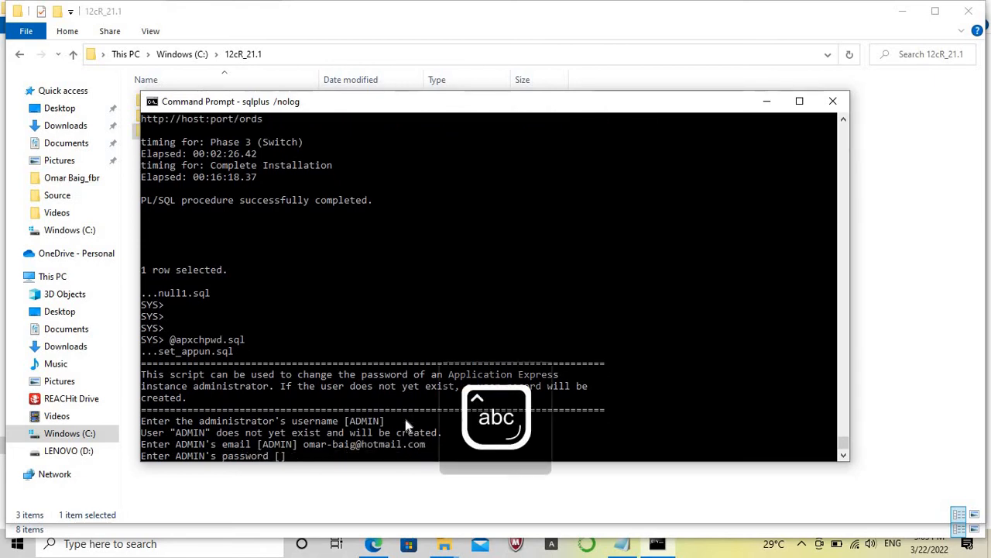
key("Return")
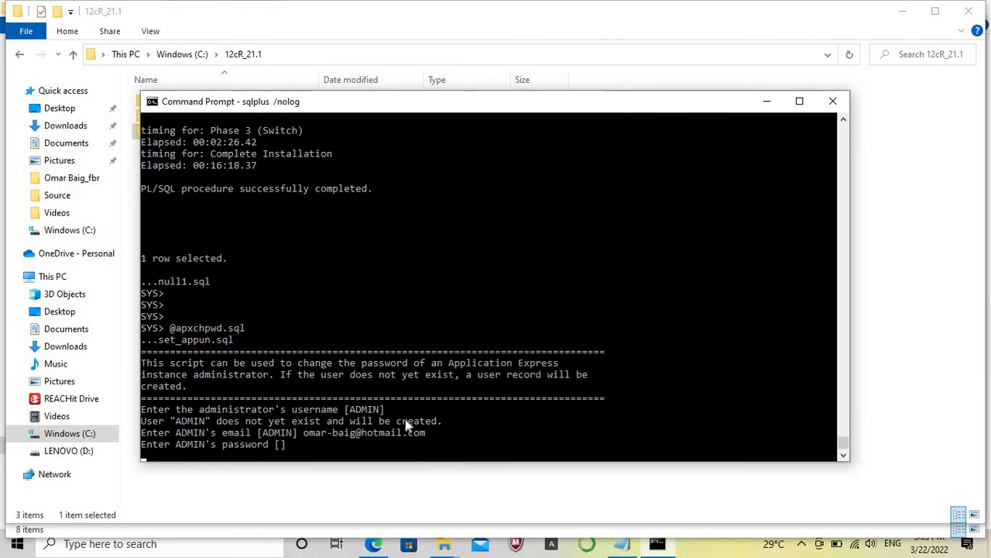
type("@")
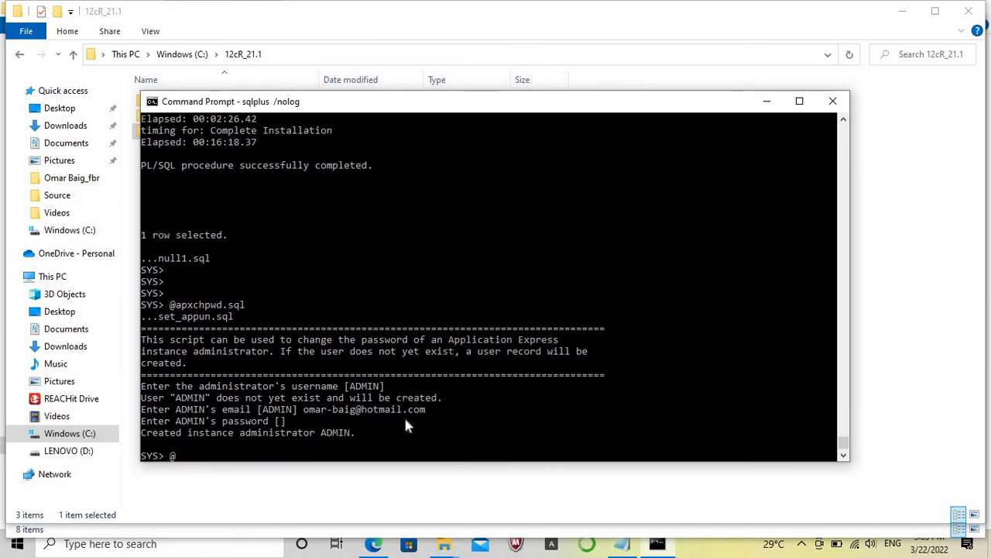
type("apex_Rest")
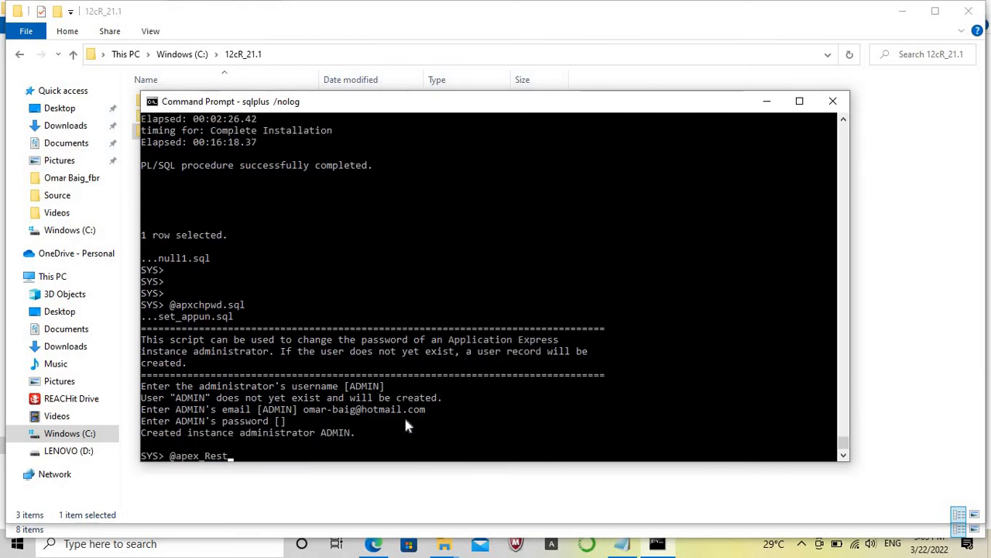
type("_configi")
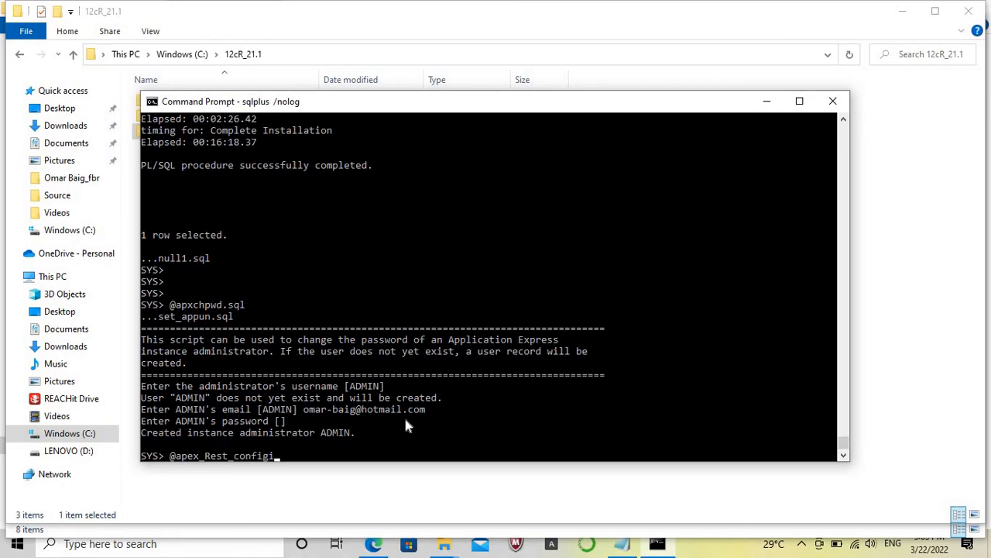
key("BackSpace")
type(".sql")
key("Return")
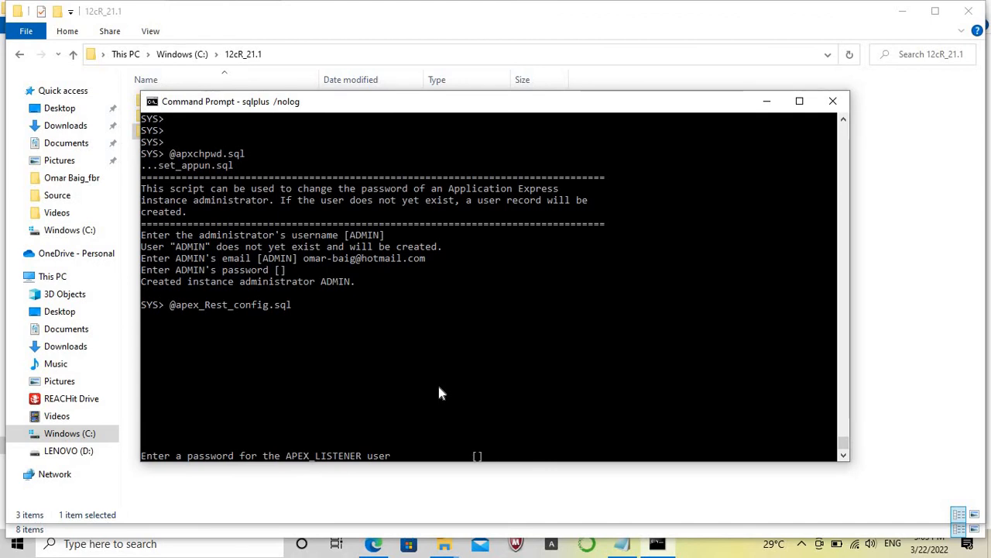
key("Return")
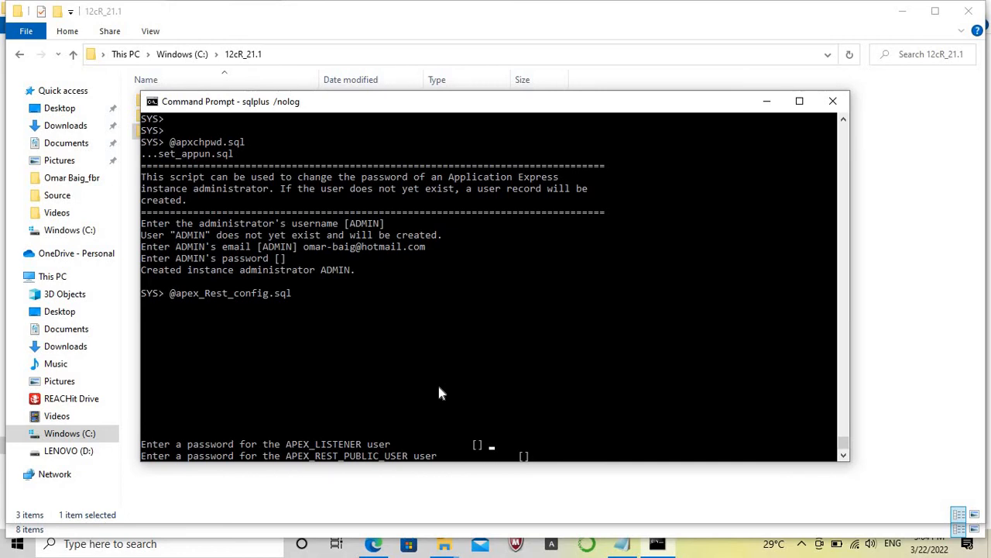
Submit the APEX_REST_PUBLIC_USER password, and run ALTER USER APEX_PUBLIC_USER with IDENTIFIED BY its password and ACCOUNT UNLOCK.
key("Return")
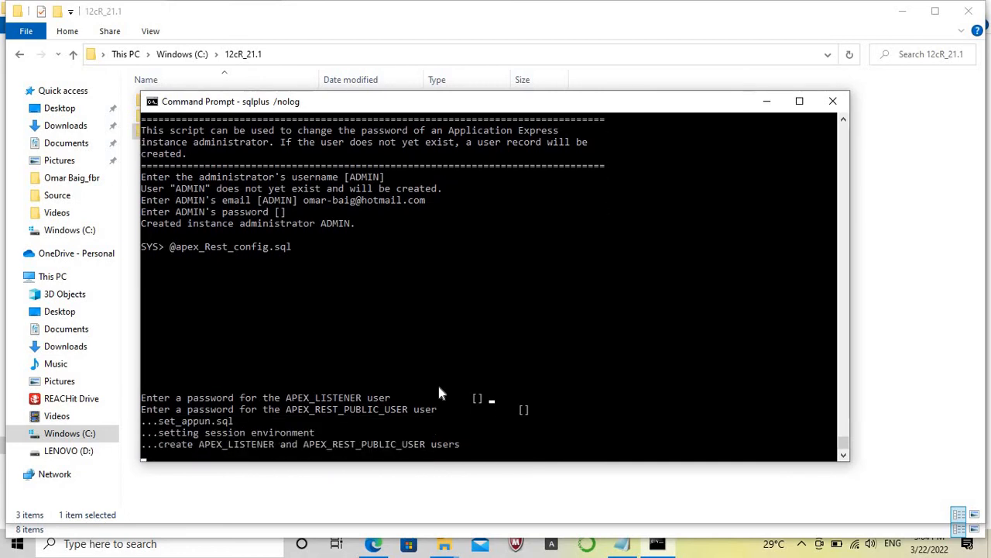
key("Caps_Lock")
type("ALTER USER ")
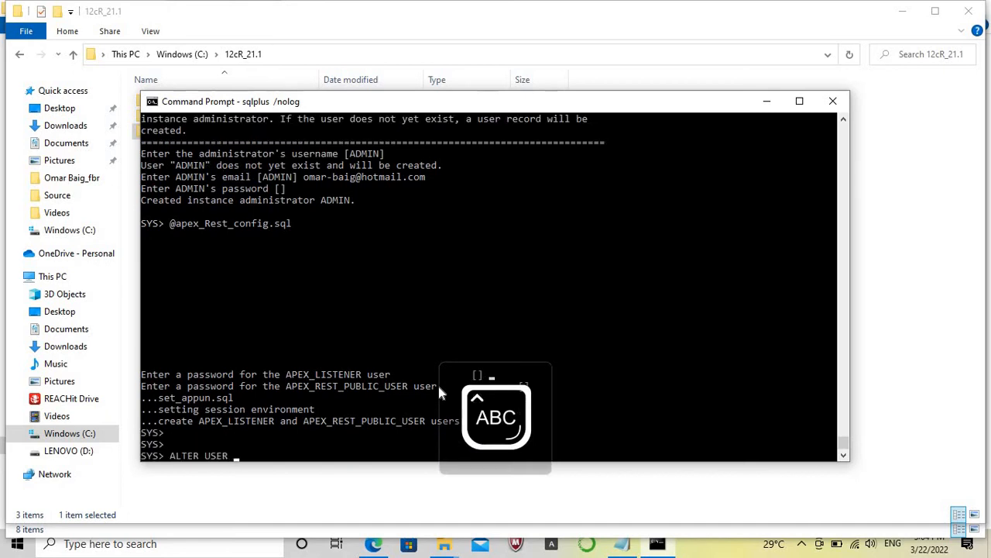
type("APEX_PUB")
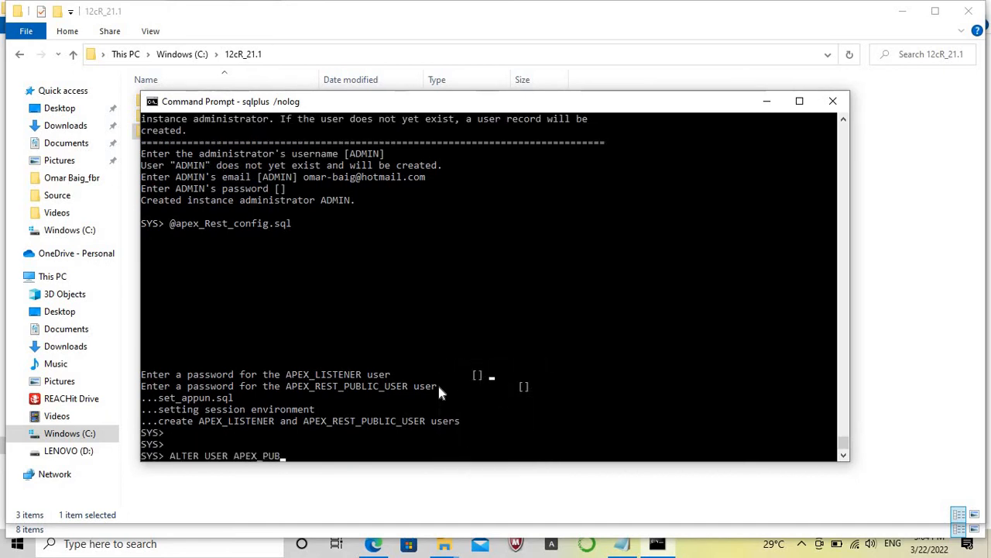
type("LIC_USER IDE")
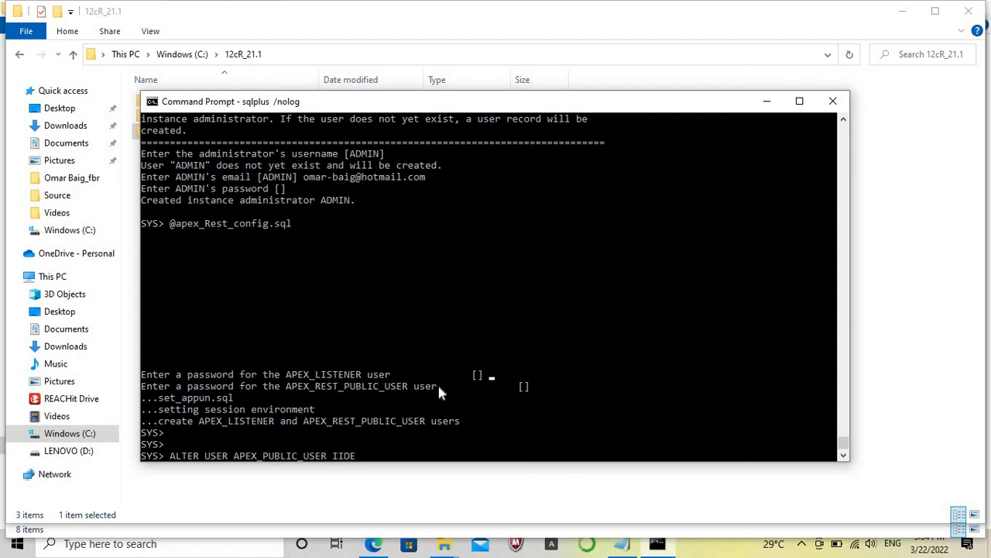
type("NTIFIE")
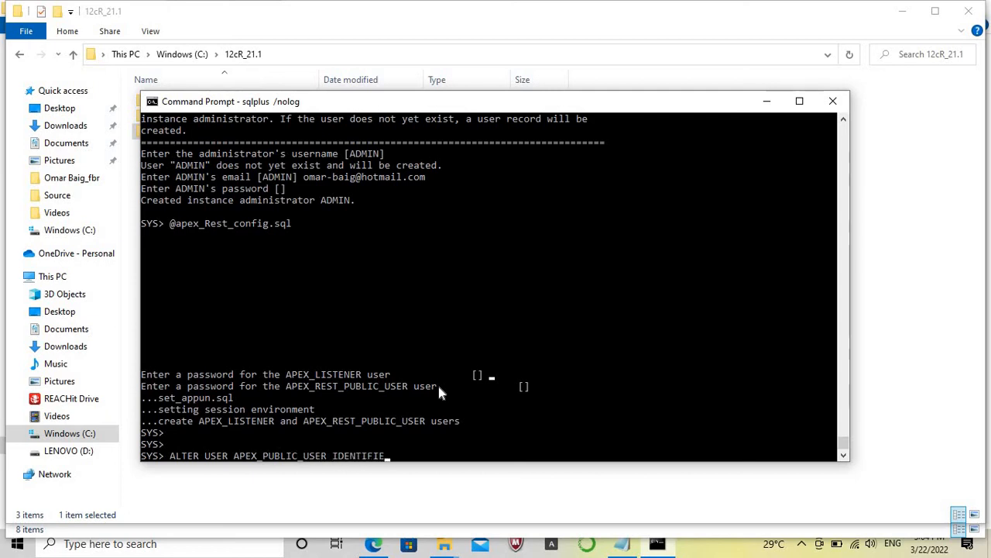
type("D BY")
key("Caps_Lock")
type("oracle")
key("Caps_Lock")
type("AC")
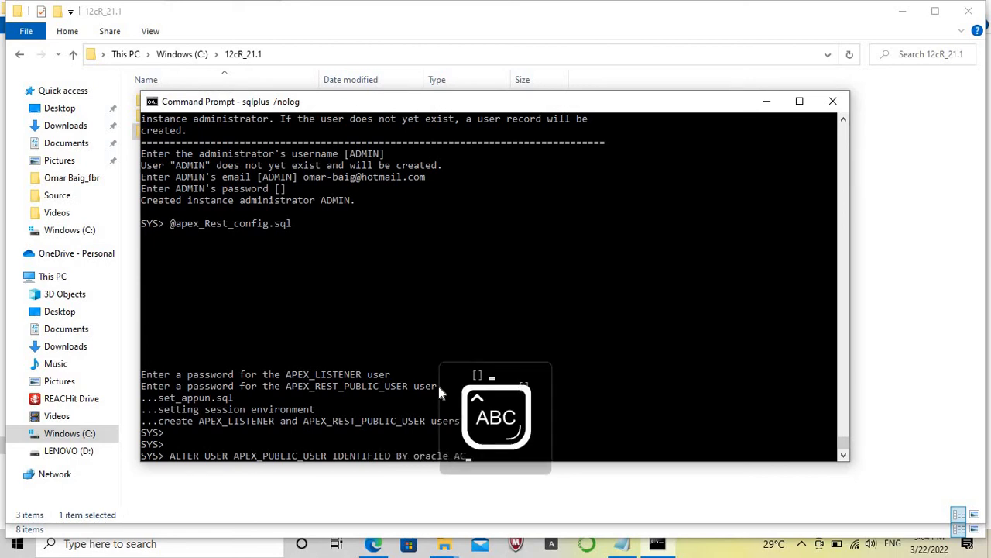
type("COUNT UNLOCK;")
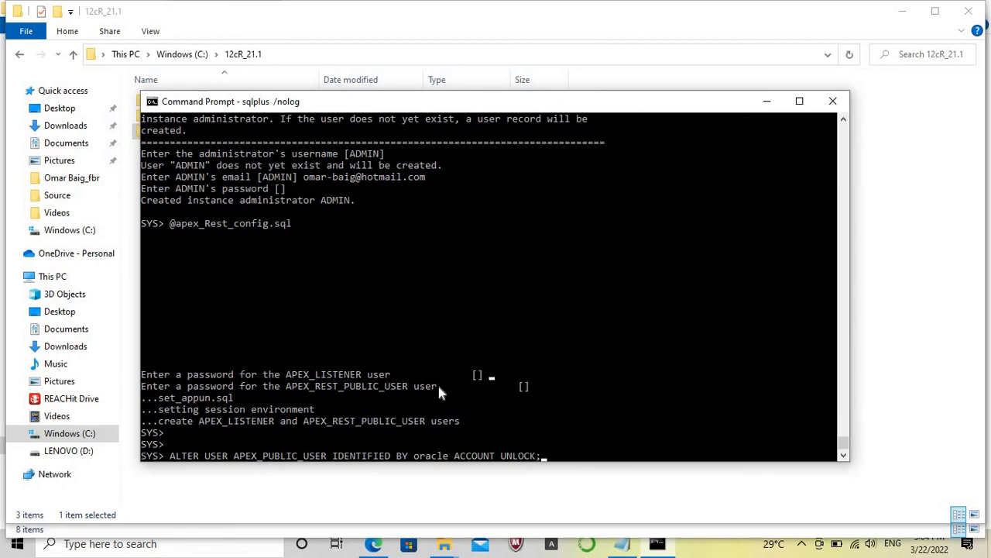
key("Return")
Exit SQL*Plus and close the command window.
key("Caps_Lock")
type("exit")
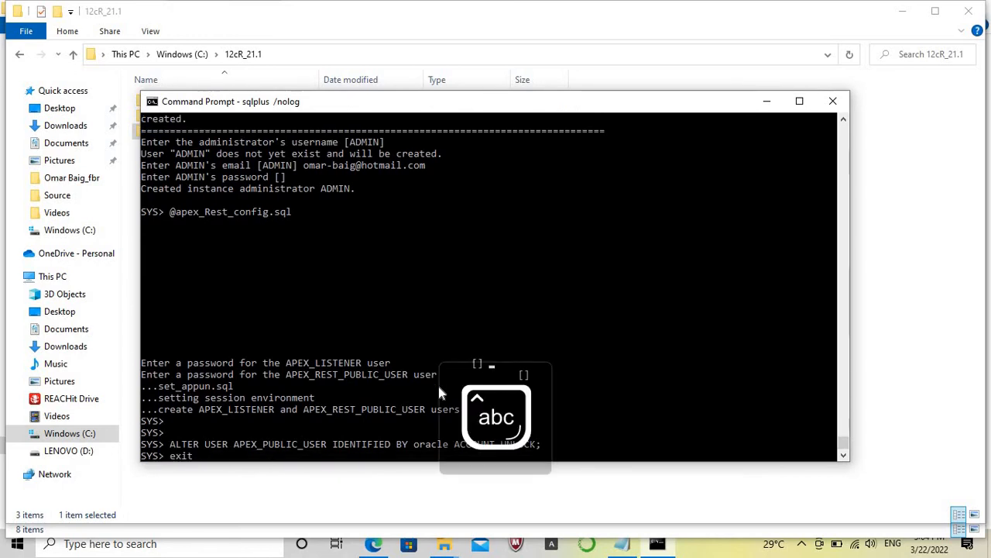
key("Return")
type("exit")
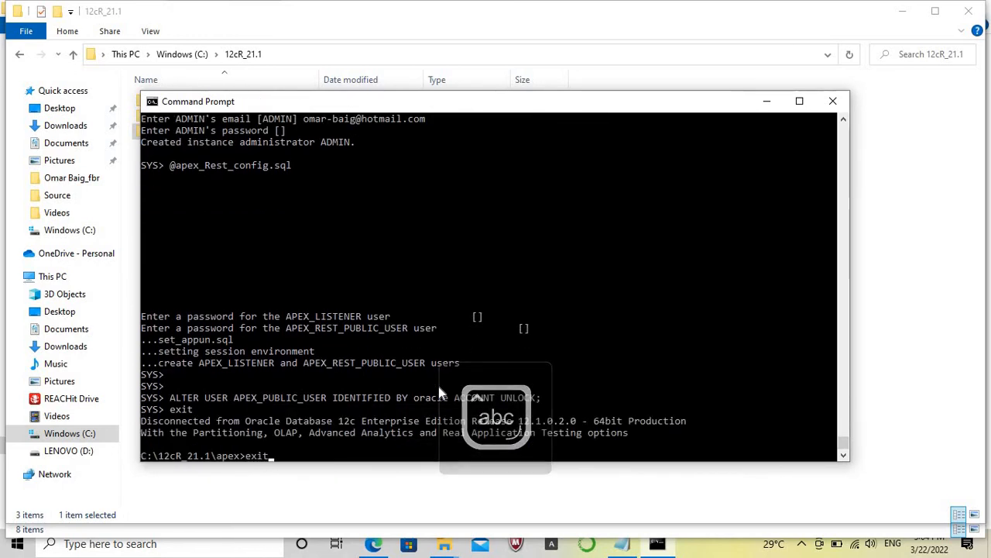
key("Return")
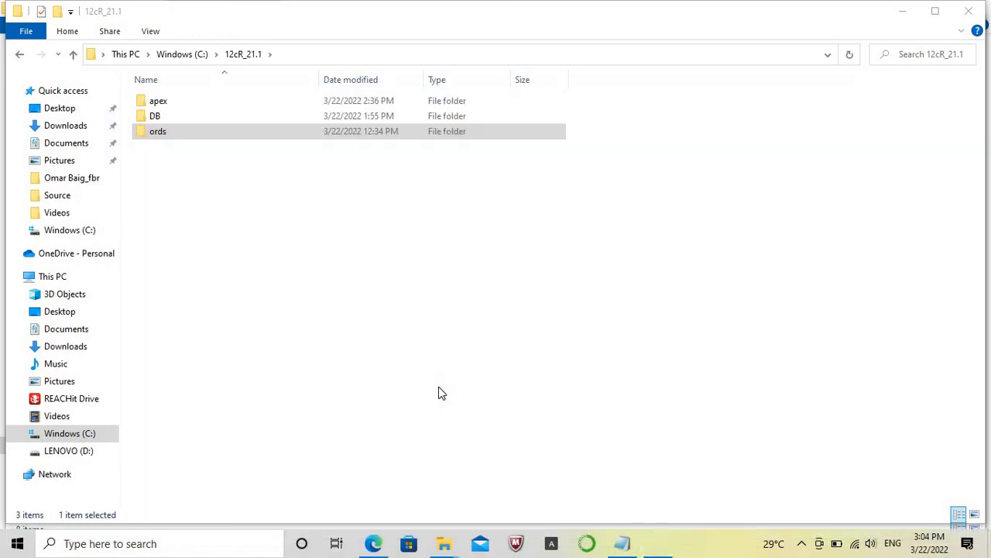
Search Windows for cmd and start Command Prompt as administrator.
left_click(153, 543)
type("cmd")
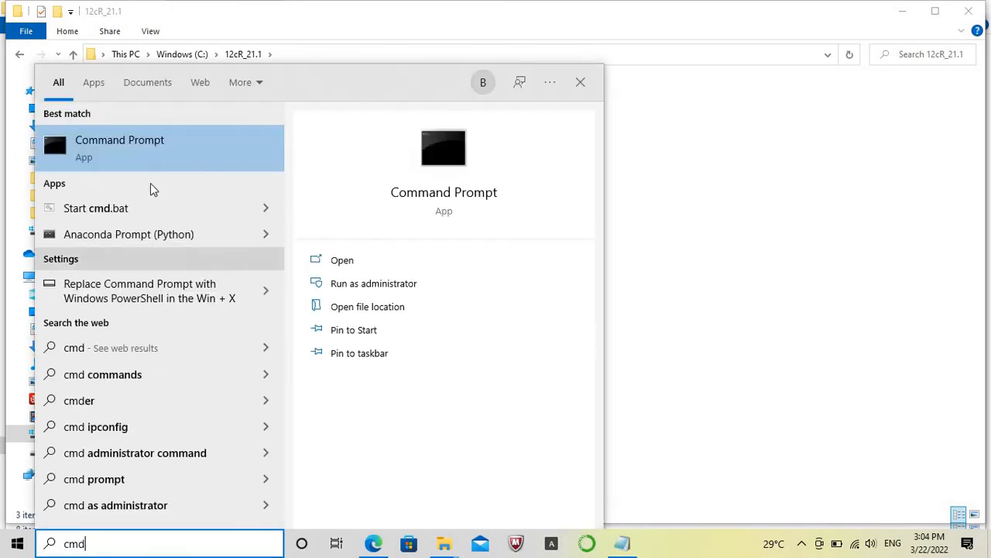
right_click(163, 149)
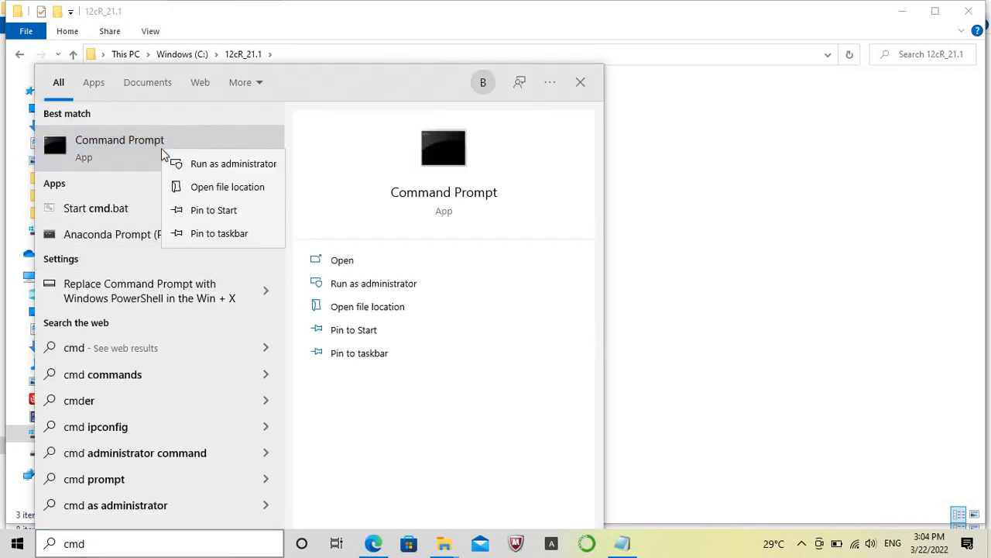
left_click(199, 164)
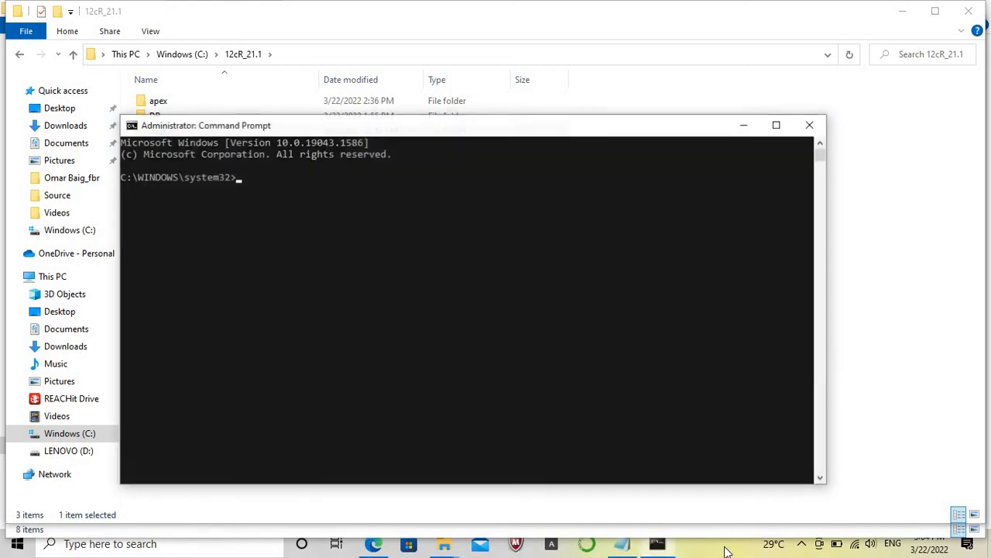
Change the working directory to C:\12cR_21.1\ords.
type("cd\\")
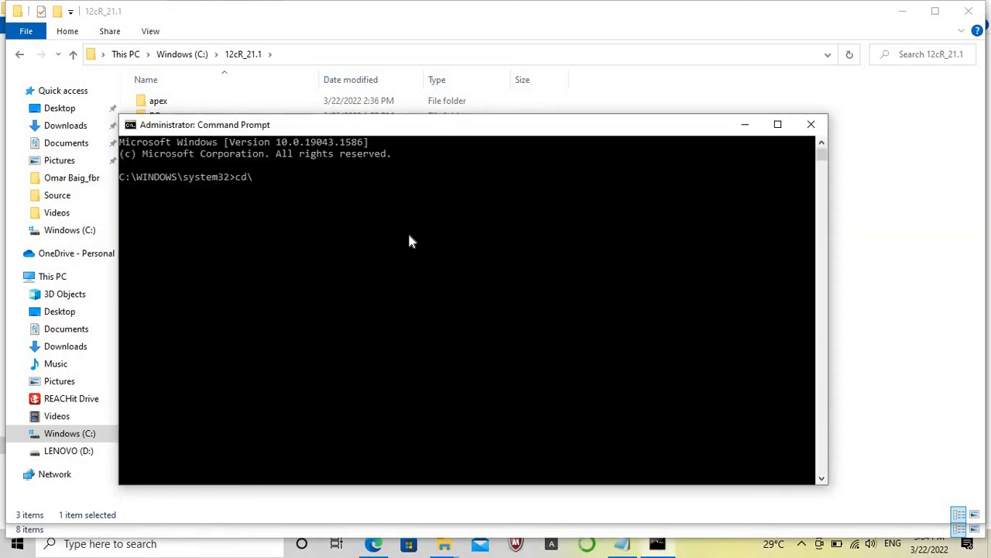
key("Return")
type("cd 12cR_21.1")
key("Return")
type("cd ords")
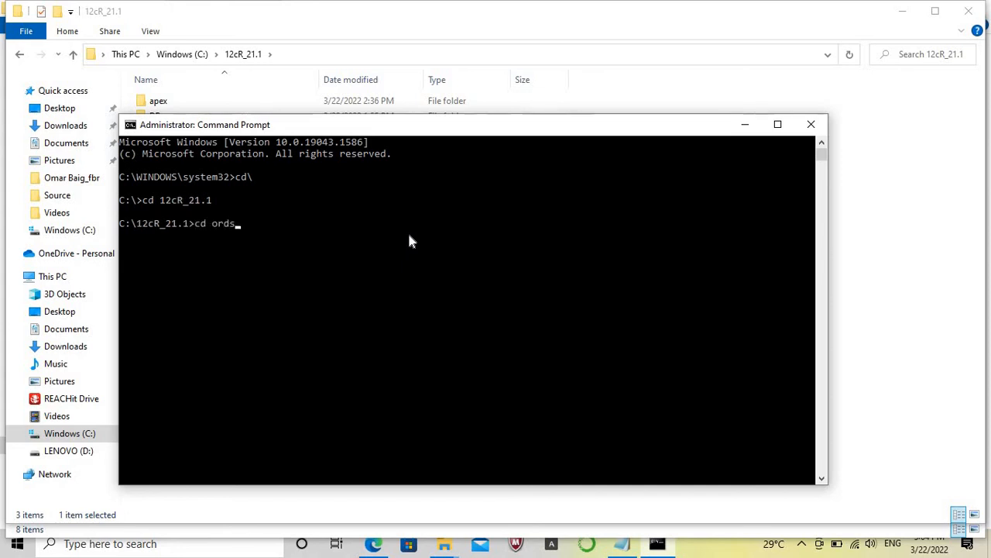
key("Return")
Start the advanced ORDS installation with java -jar ords.war install advanced.
type("java -jar")
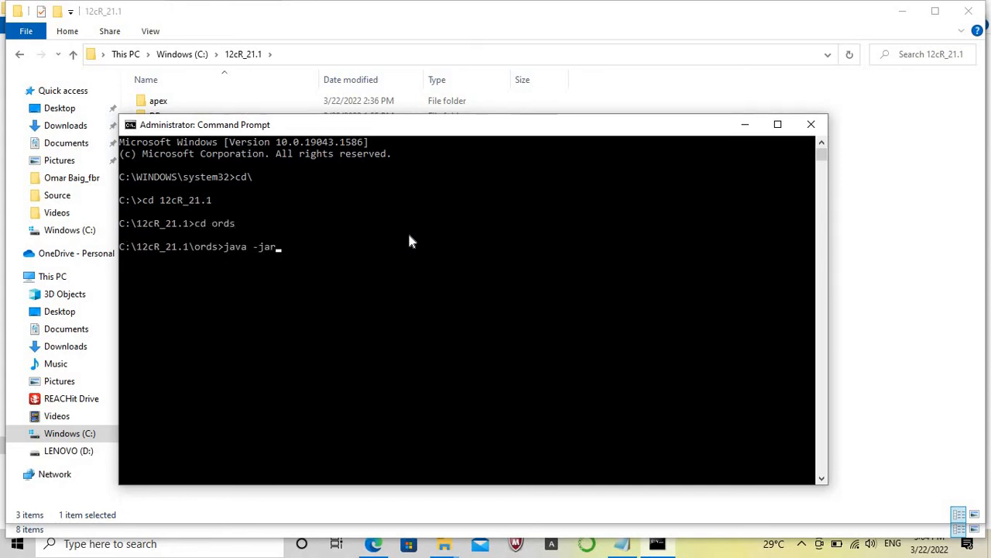
type(" ords.war install adv")
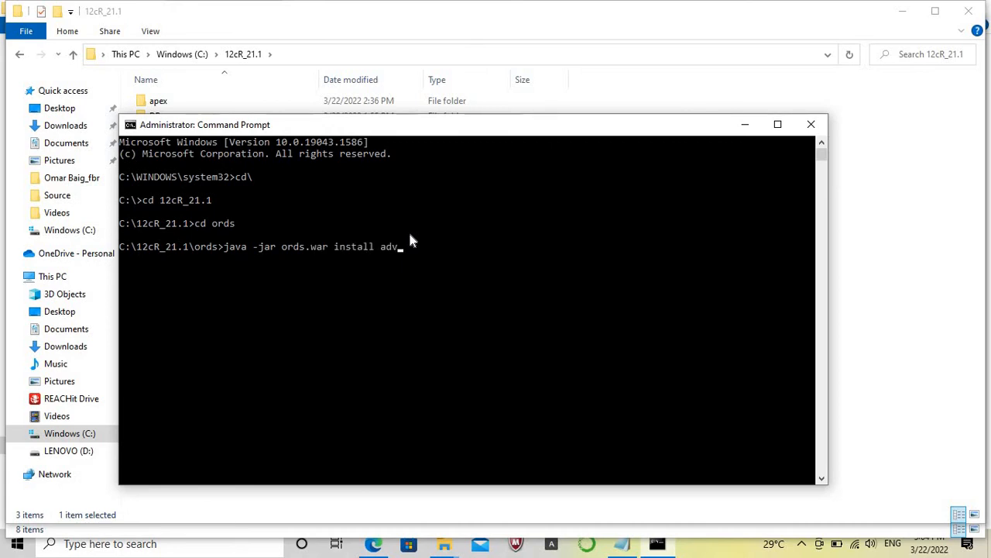
type("anced")
key("Return")
Copy the ords folder's path from File Explorer and submit C:\12cR_21.1\ords as the ORDS configuration data location.
left_click(891, 245)
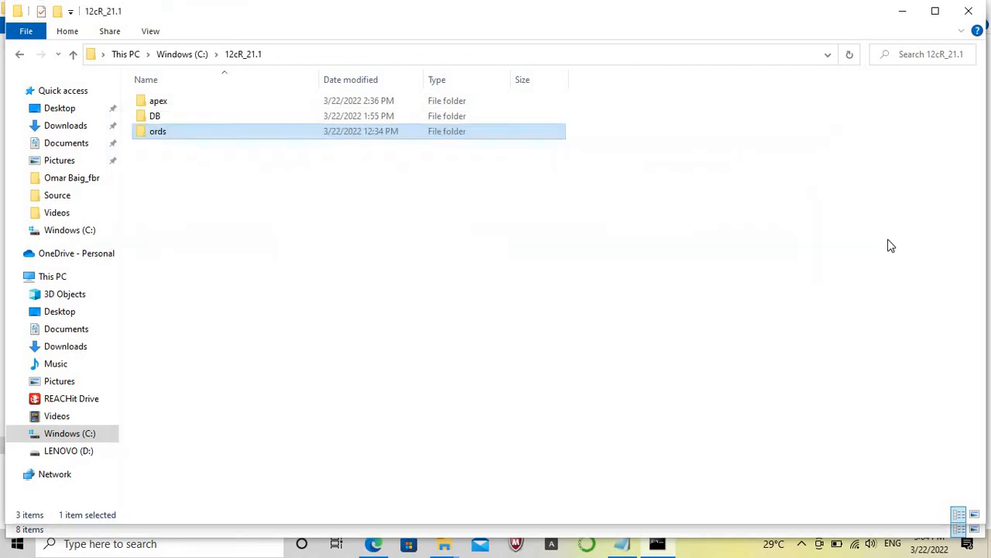
double_click(175, 139)
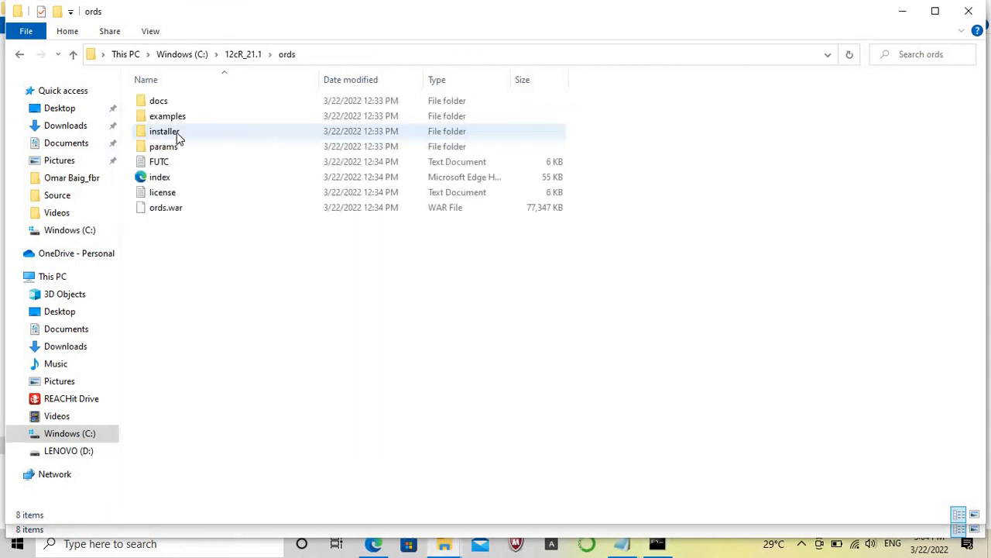
left_click(381, 55)
key("ctrl+c")
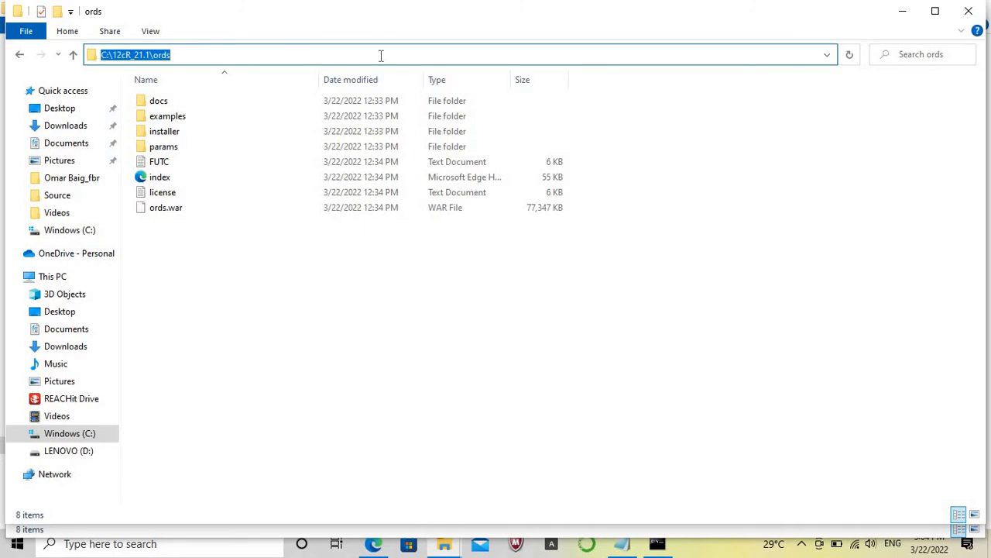
left_click(657, 544)
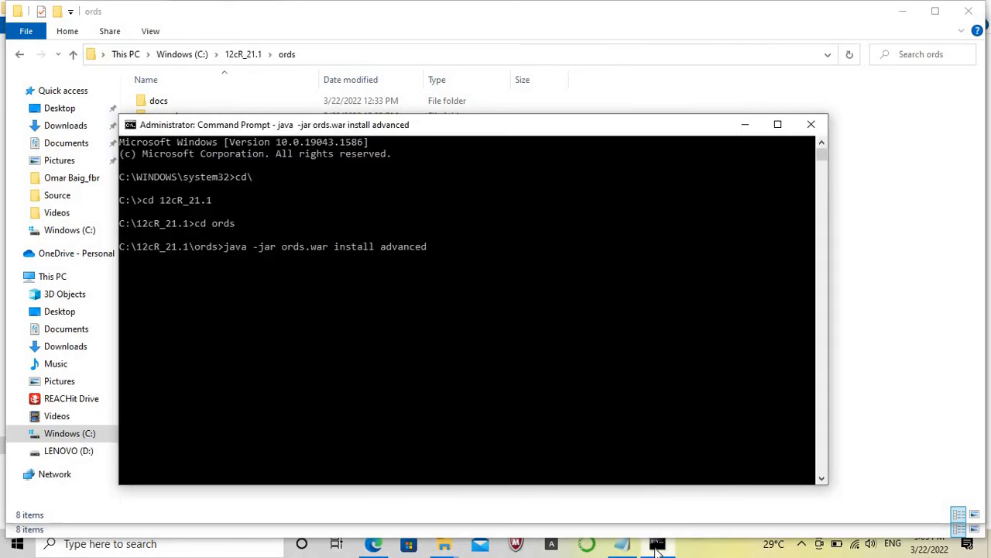
left_click(726, 551)
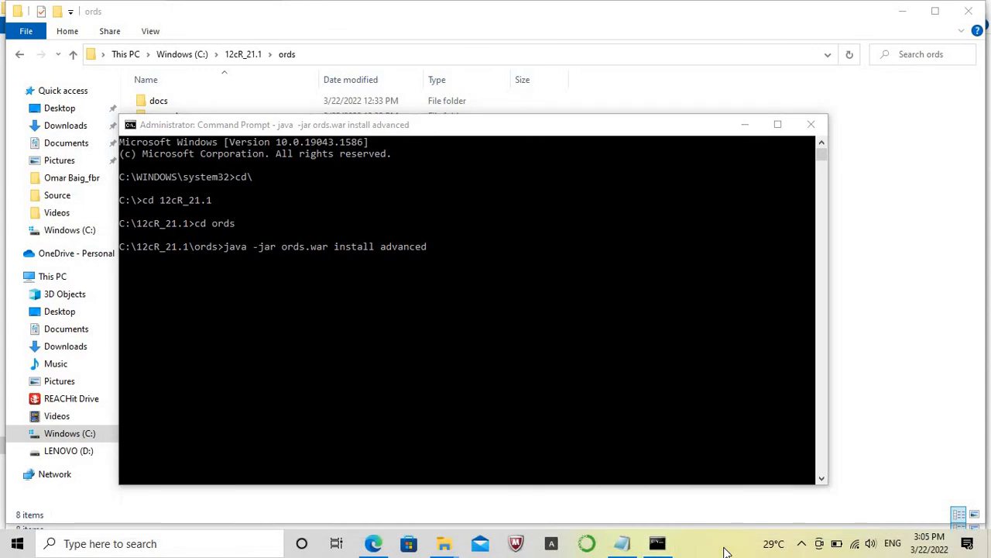
left_click(425, 299)
key("ctrl+v")
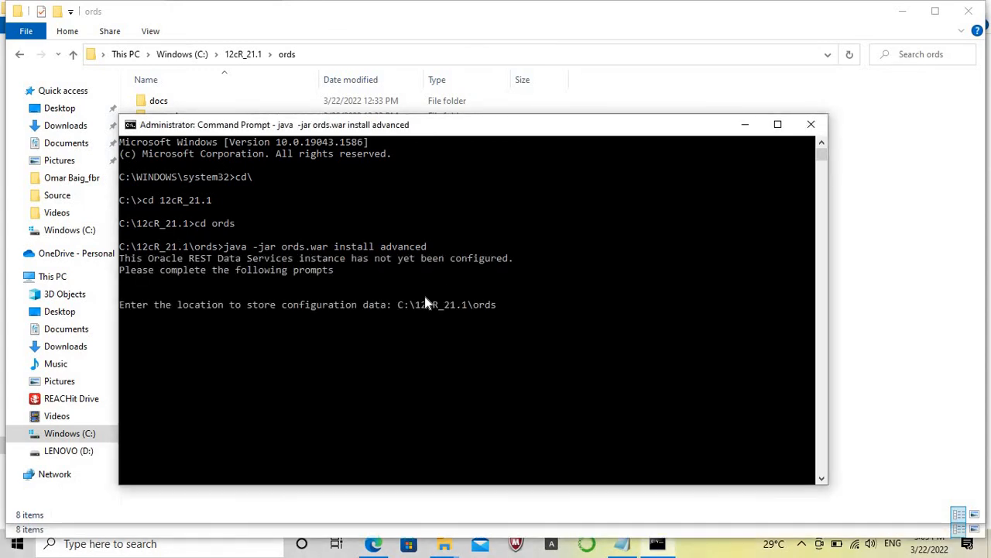
left_click(719, 551)
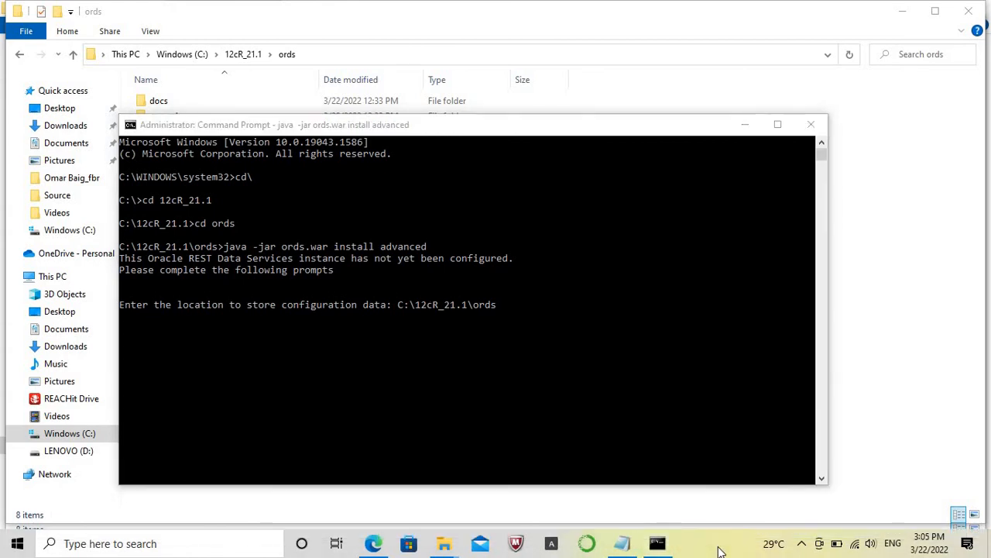
key("Return")
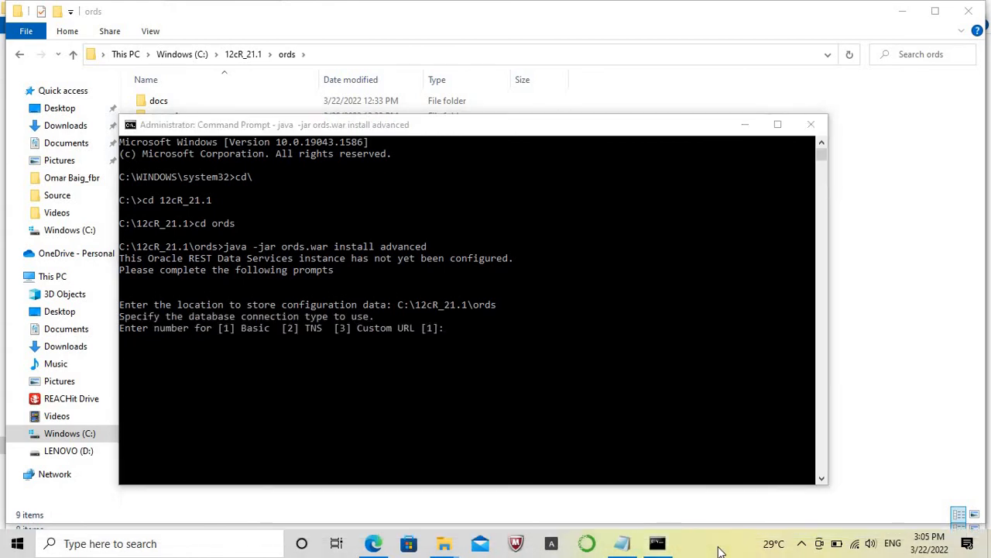
Accept the default Basic database connection type and localhost as the database server.
left_click(476, 338)
key("Return")
key("Return")
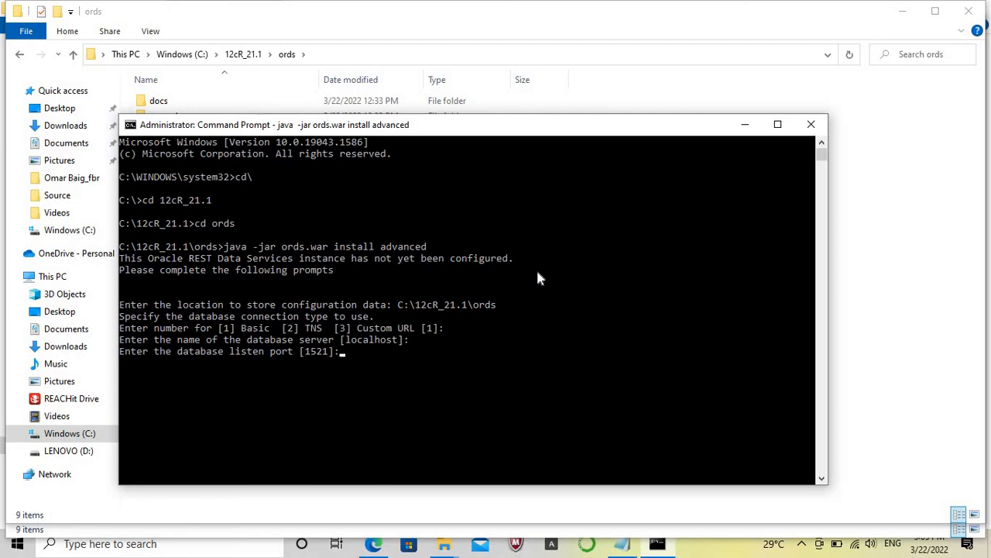
Accept the default listen port 1521, choose to specify the database SID, and enter orcl12 as the SID.
key("Return")
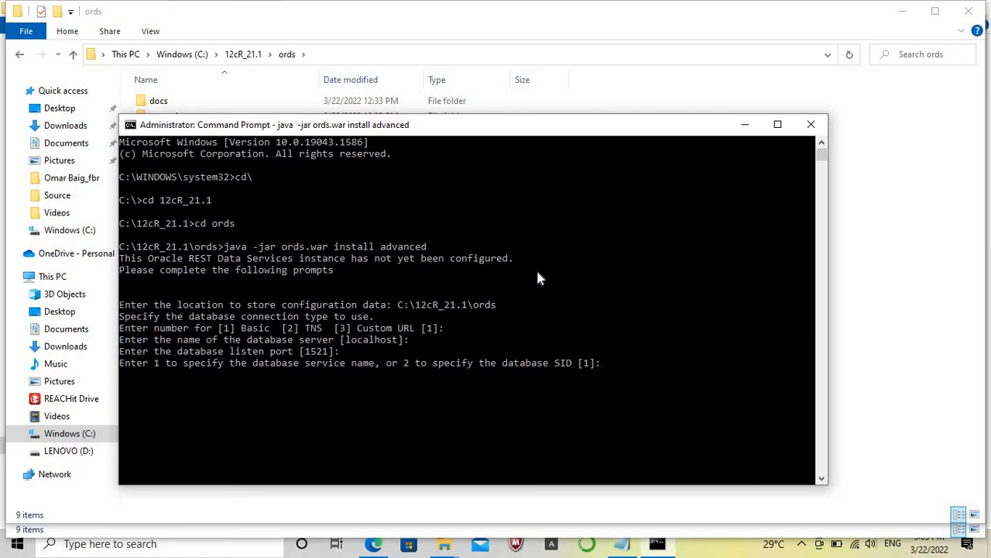
type("2")
key("Return")
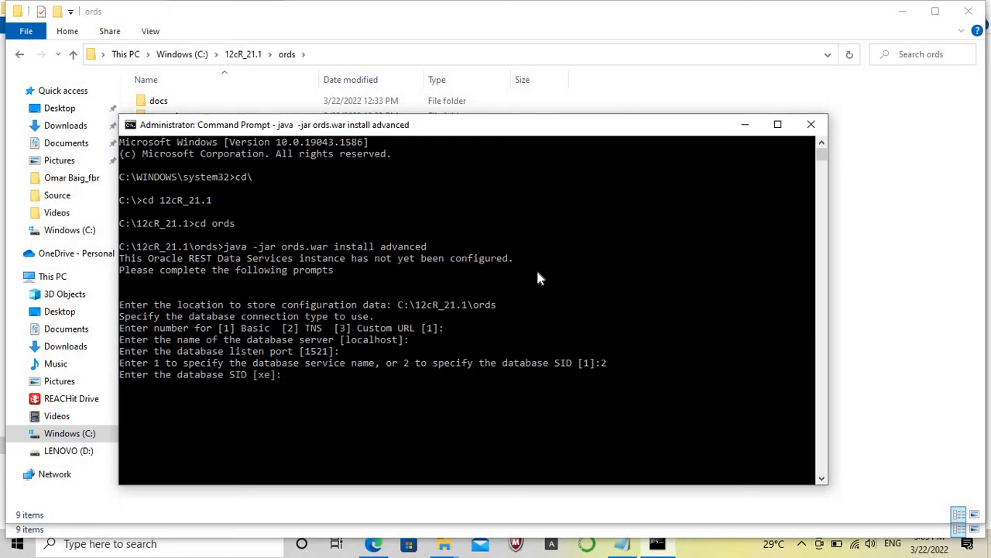
type("orcl12")
key("Return")
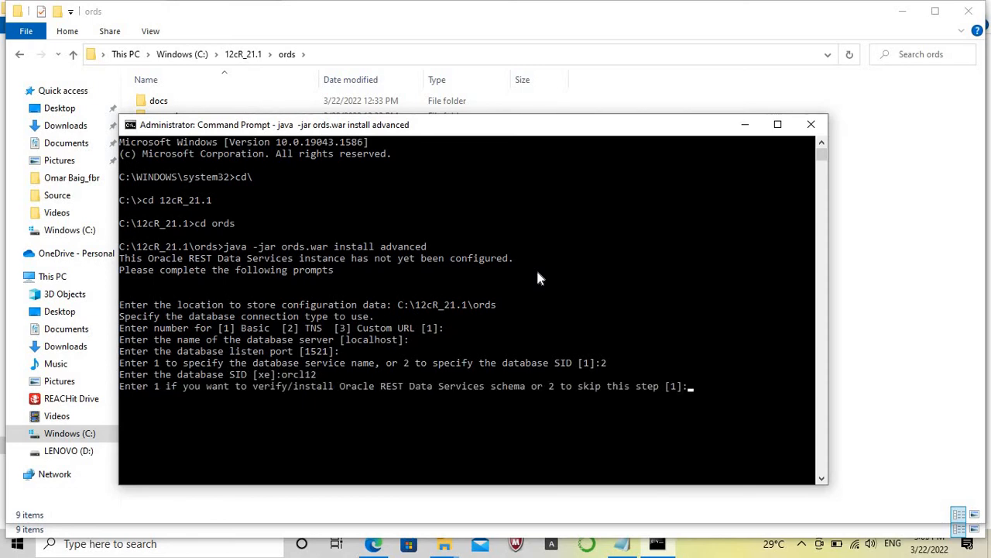
Accept the default of verifying/installing the ORDS schema, and enter and confirm the ORDS_PUBLIC_USER database password.
key("Return")
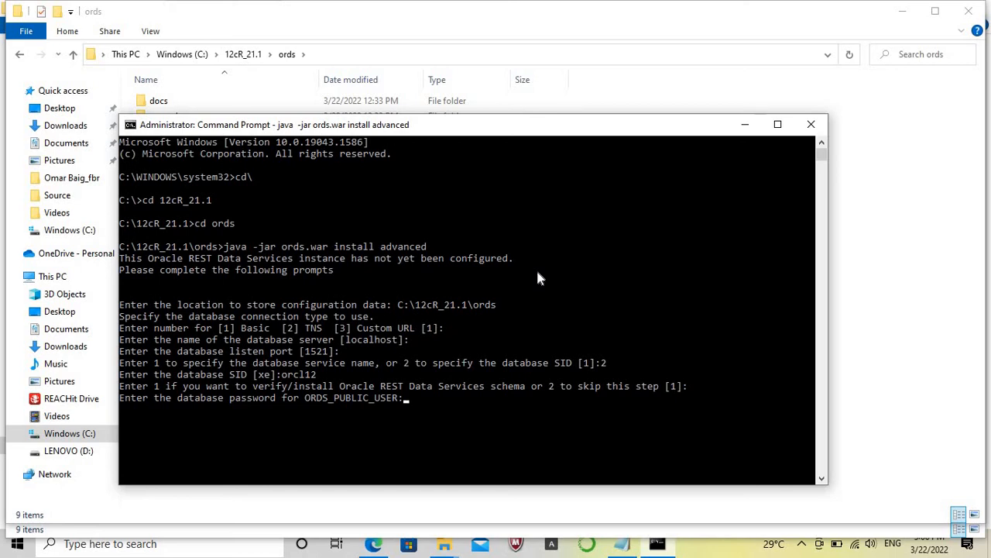
key("Return")
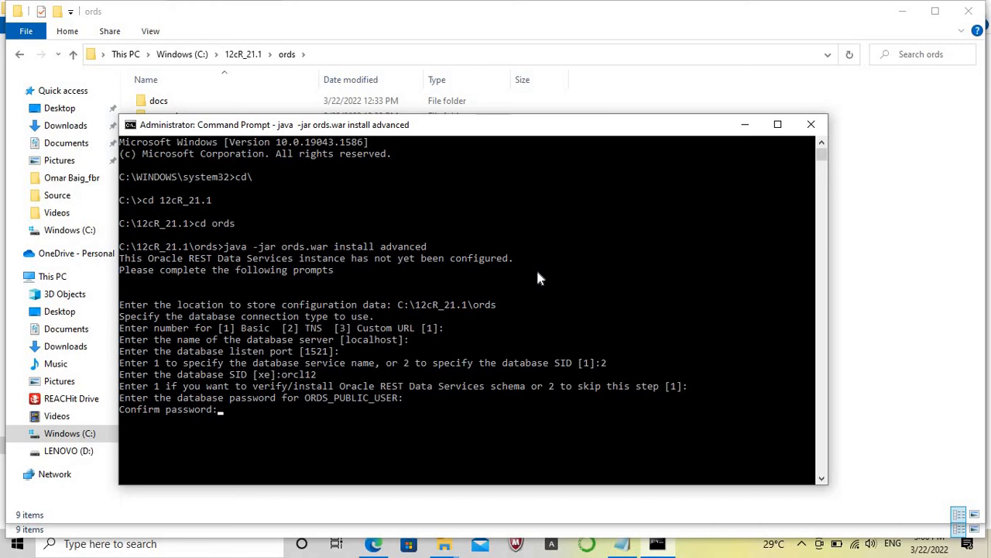
key("Return")
Launch Oracle Net Manager from the Oracle - OraDB12Home1 program group.
left_click(17, 543)
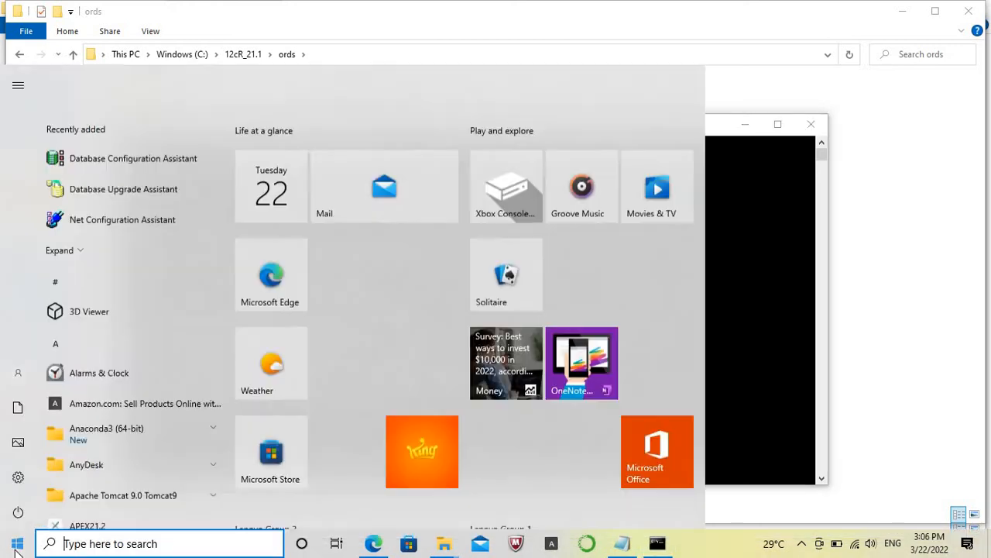
mouse_move(228, 124)
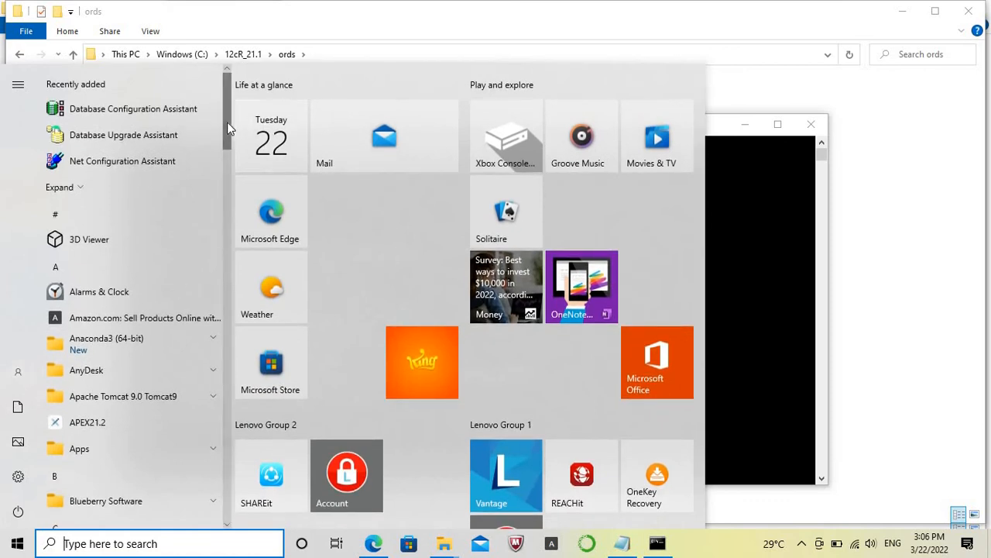
left_click_drag(227, 122, 227, 404)
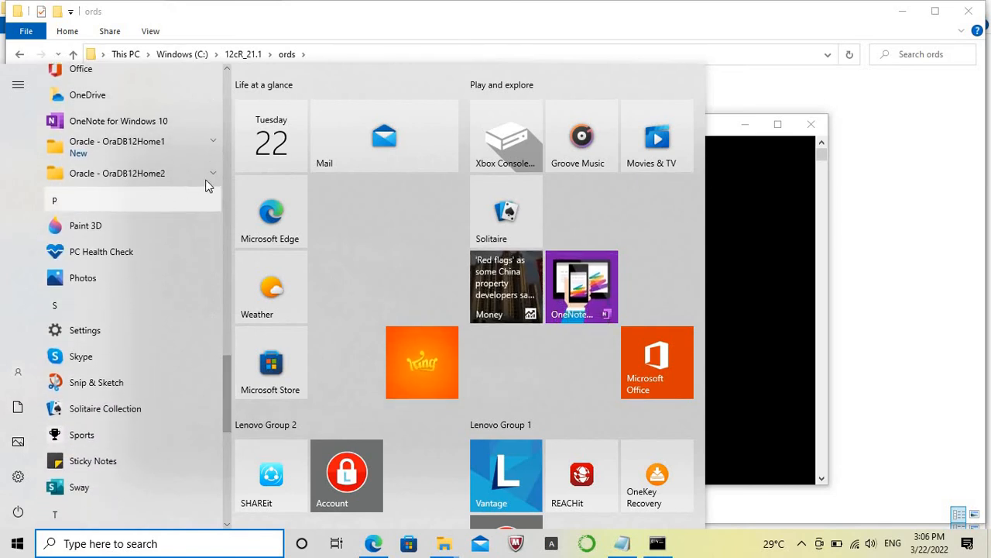
left_click(214, 147)
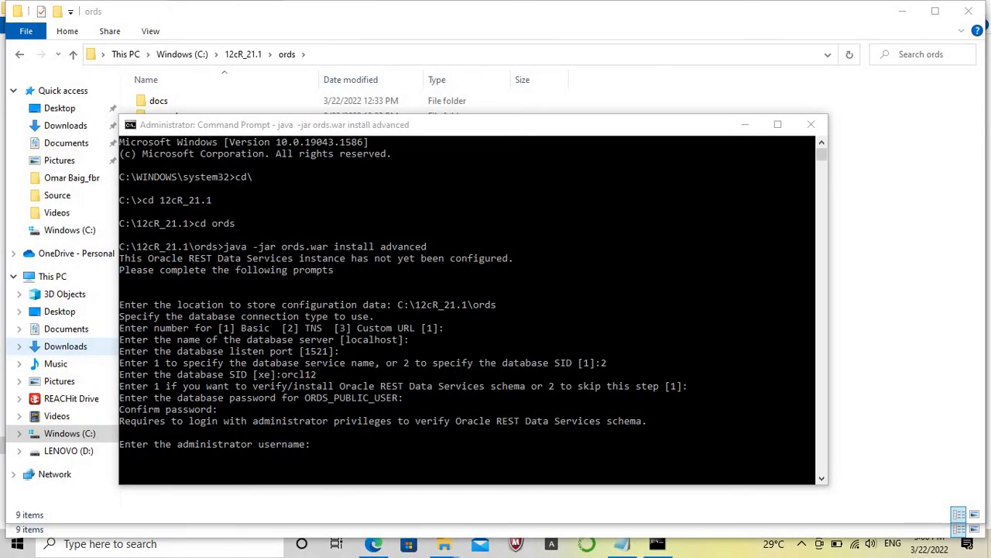
Return to the ORDS installation, give sys as the administrator username, and enter and confirm the SYS AS SYSDBA password.
left_click(397, 449)
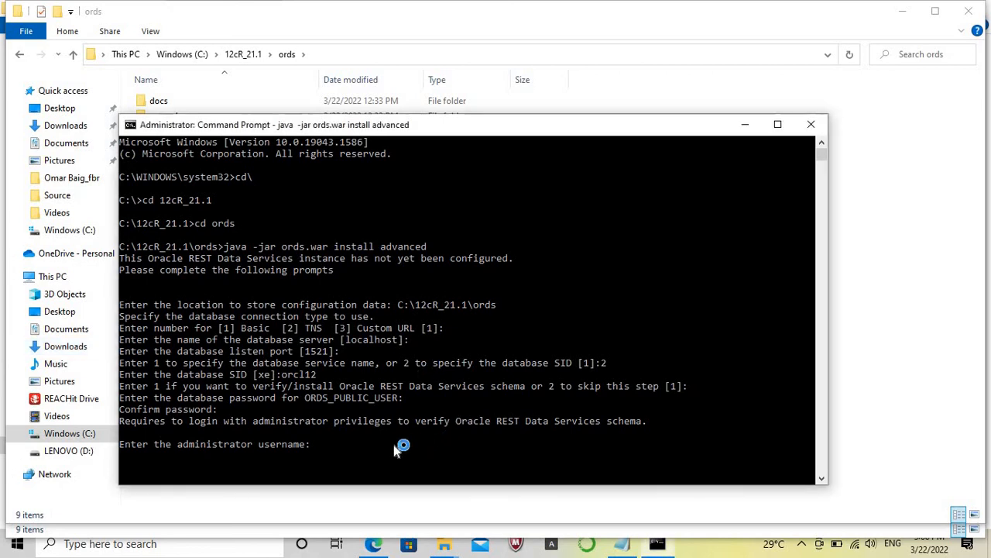
type("sys")
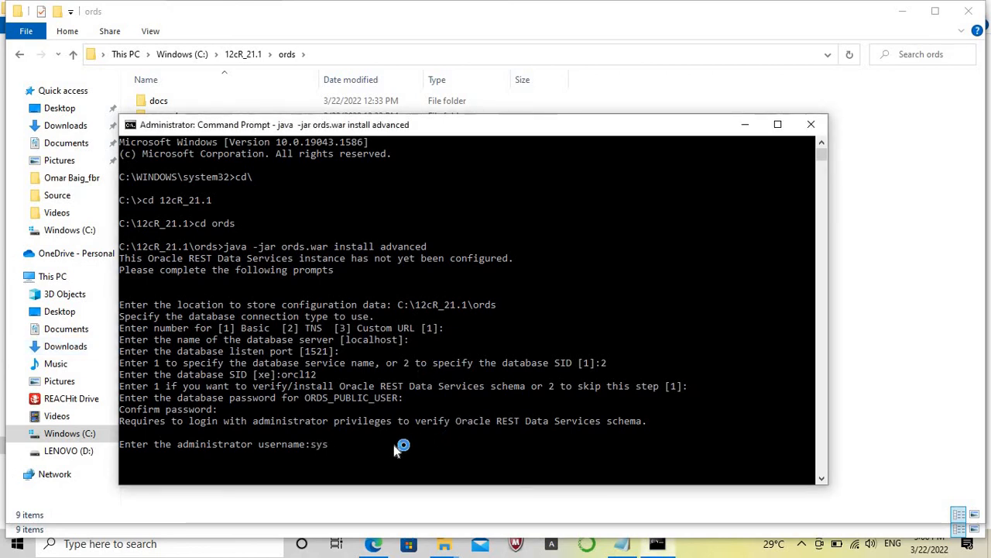
key("Return")
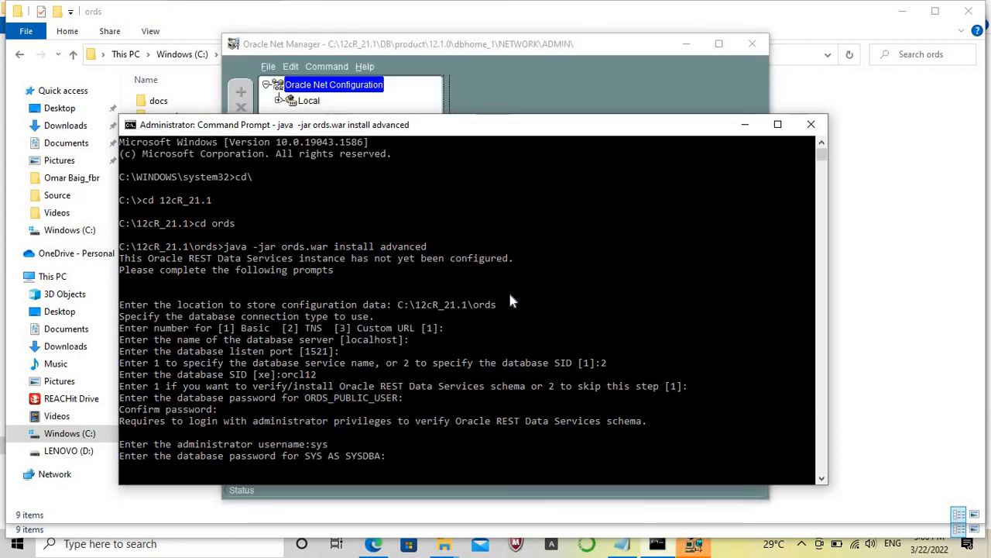
key("Return")
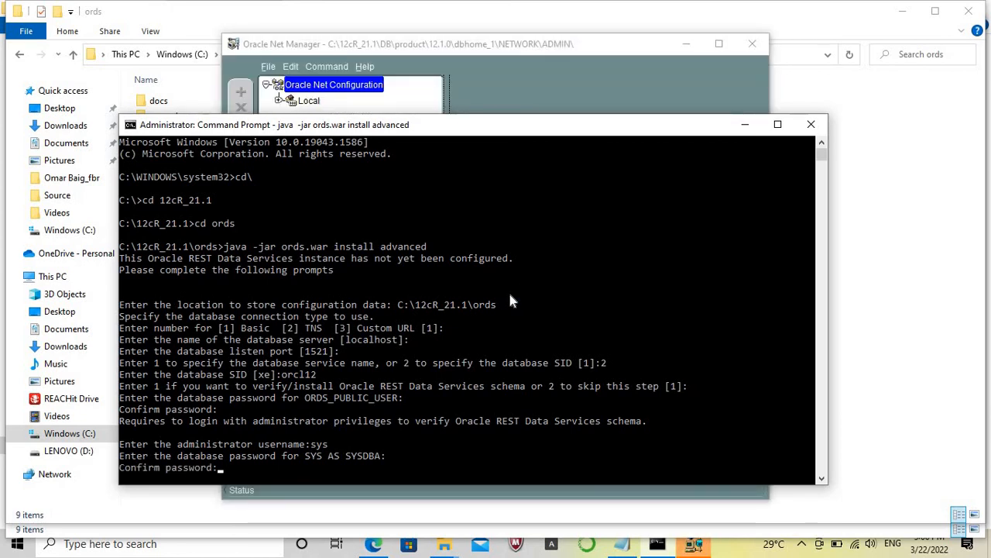
key("Return")
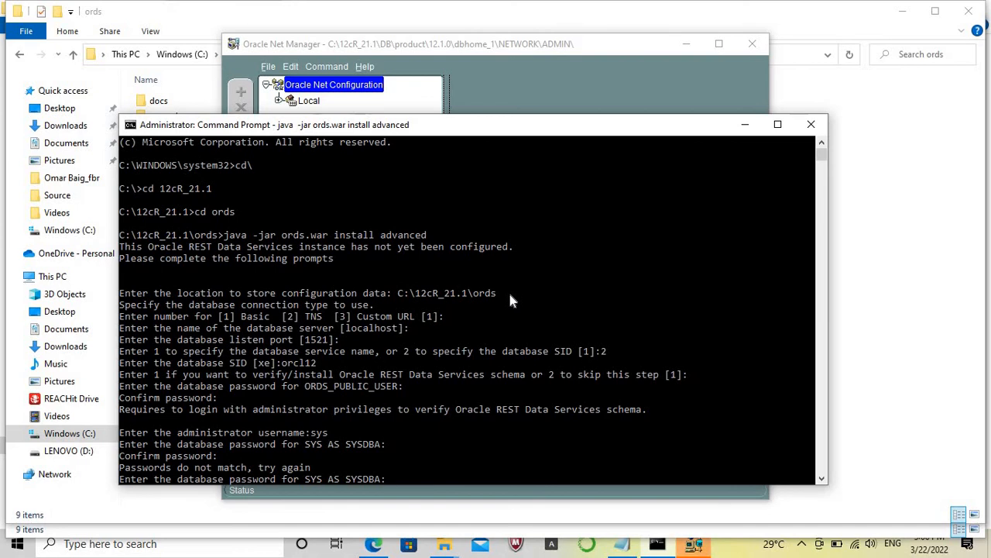
key("Return")
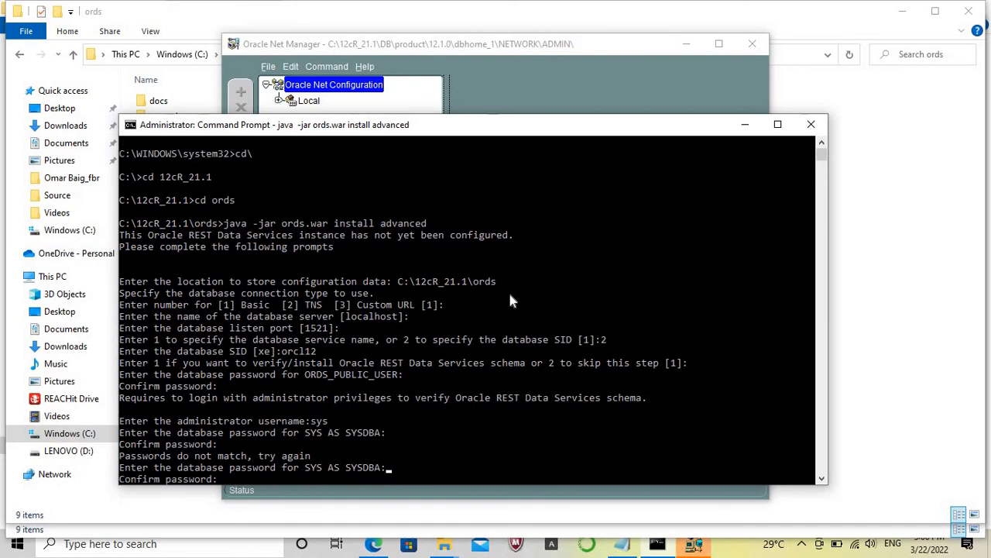
key("Return")
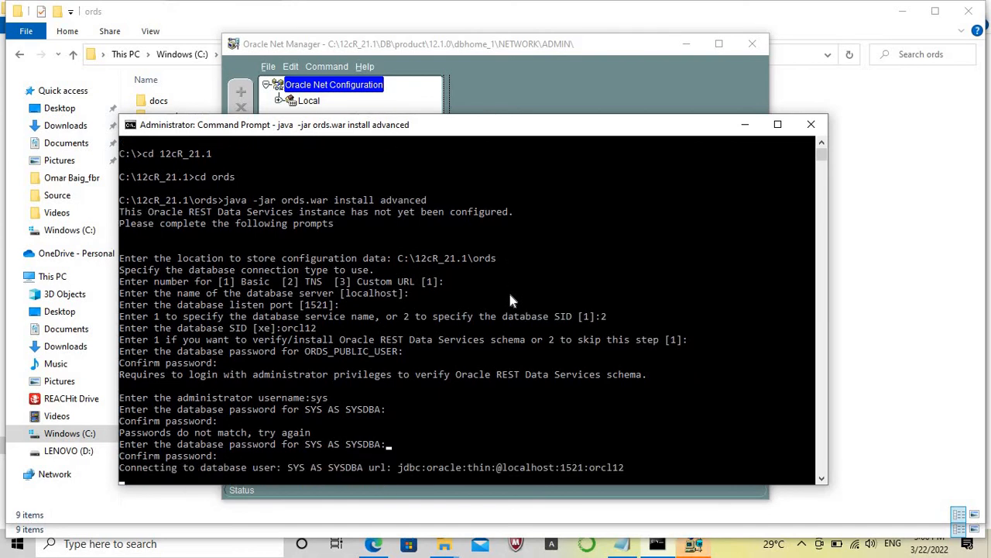
Check the host and port settings of the orcl12 service name in Oracle Net Manager, and close it.
left_click(577, 97)
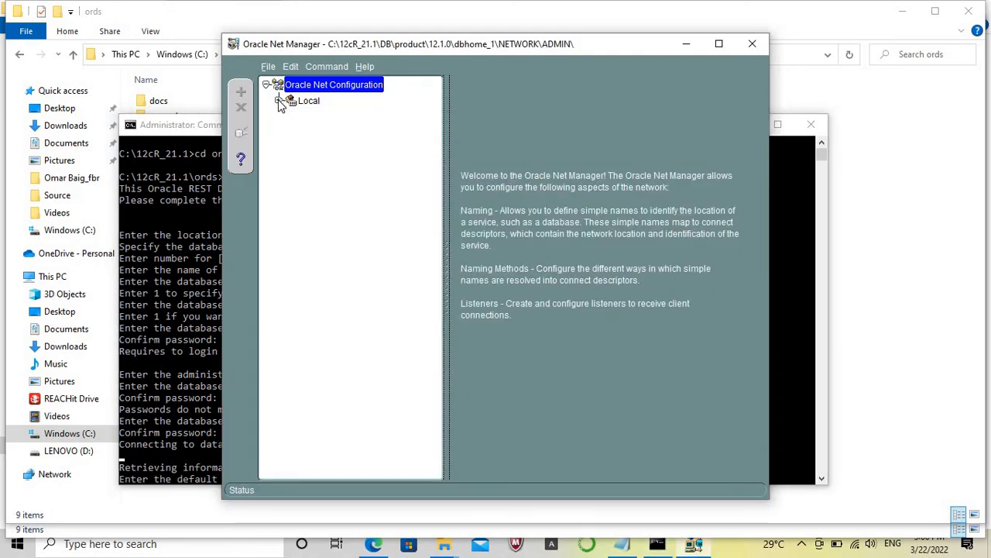
left_click(280, 101)
left_click(292, 132)
left_click(336, 164)
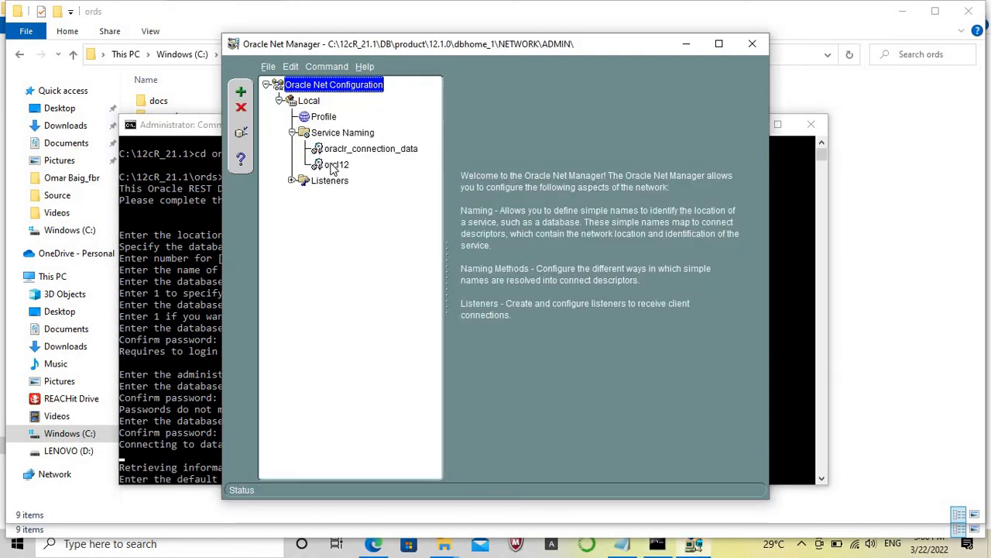
left_click_drag(612, 284, 578, 283)
left_click(752, 44)
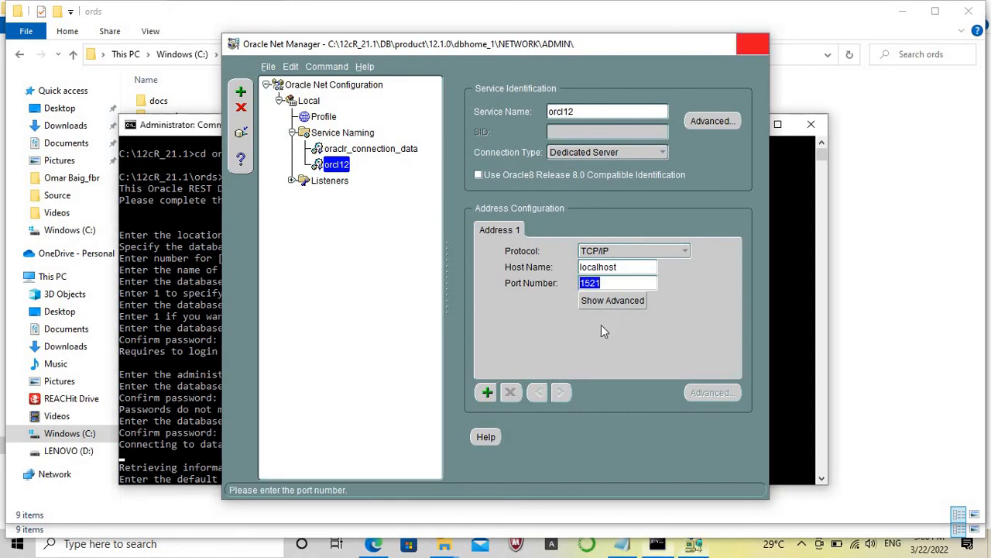
Accept the default SYSAUX and temporary TEMP tablespaces for both ORDS_METADATA and ORDS_PUBLIC_USER in the ORDS installation.
left_click(501, 462)
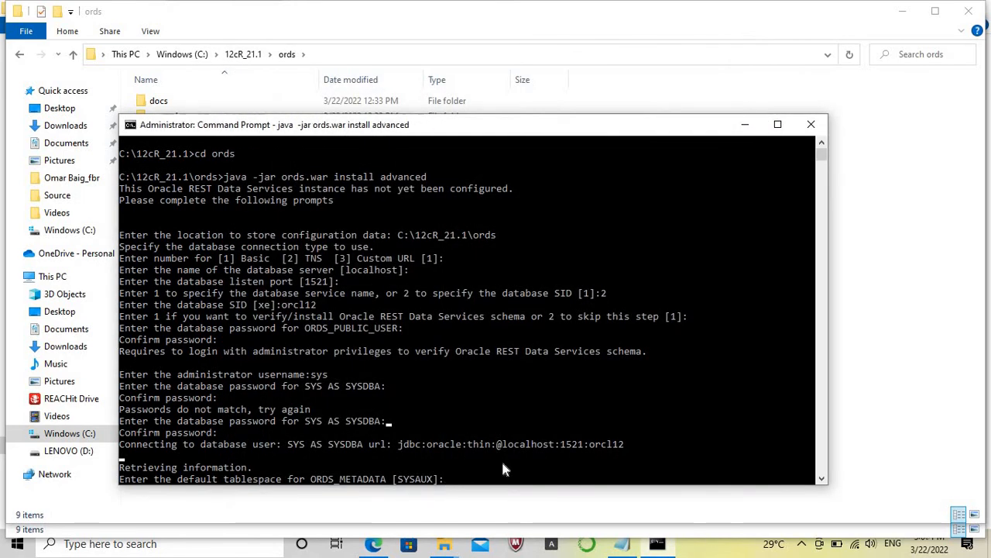
key("Return")
key("Return")
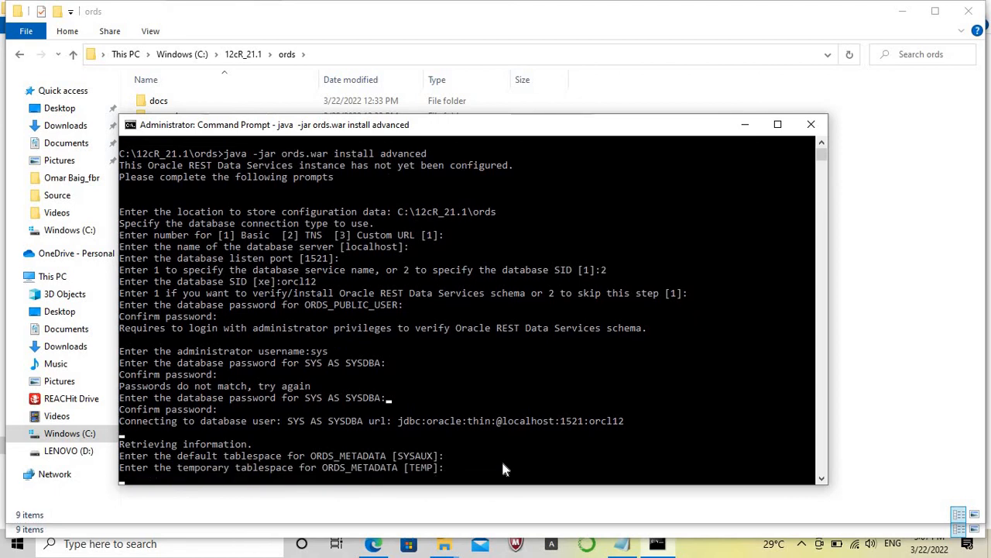
key("Return")
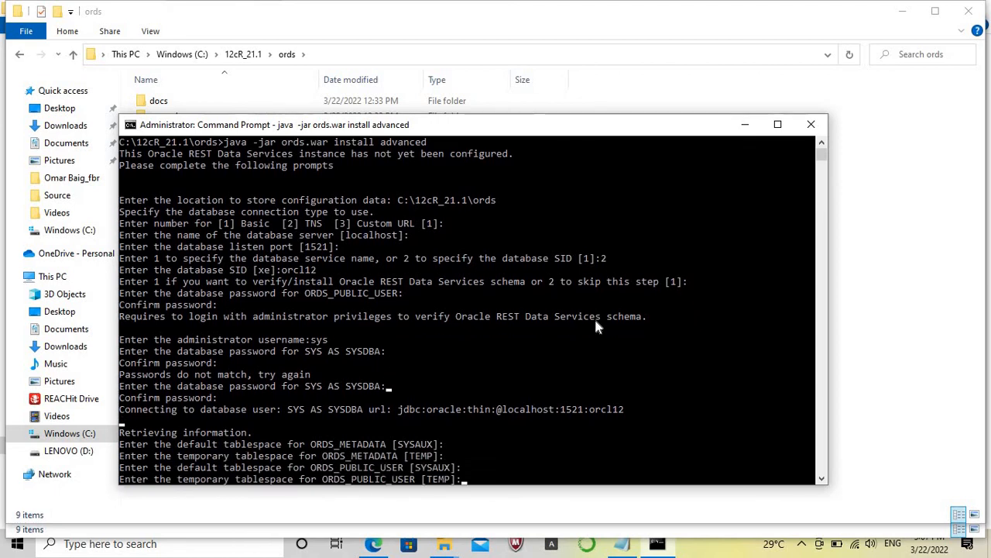
key("Return")
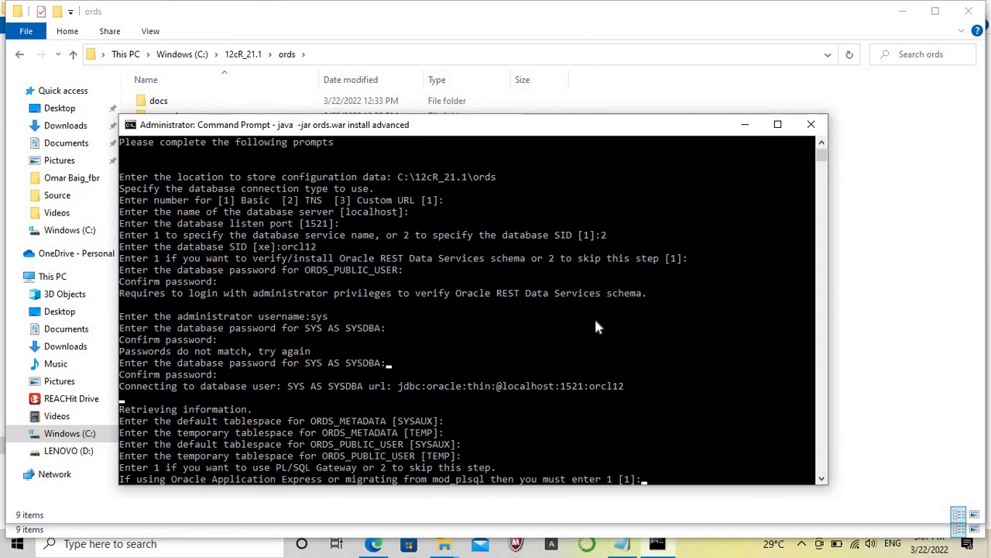
Accept using the PL/SQL Gateway with APEX_PUBLIC_USER as its database user, and enter and confirm that user's password.
key("Return")
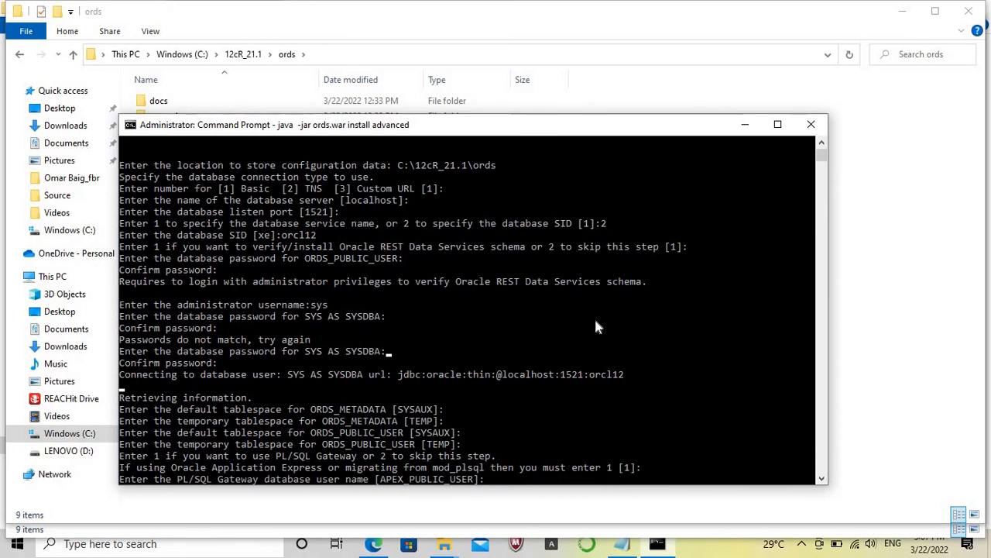
key("Return")
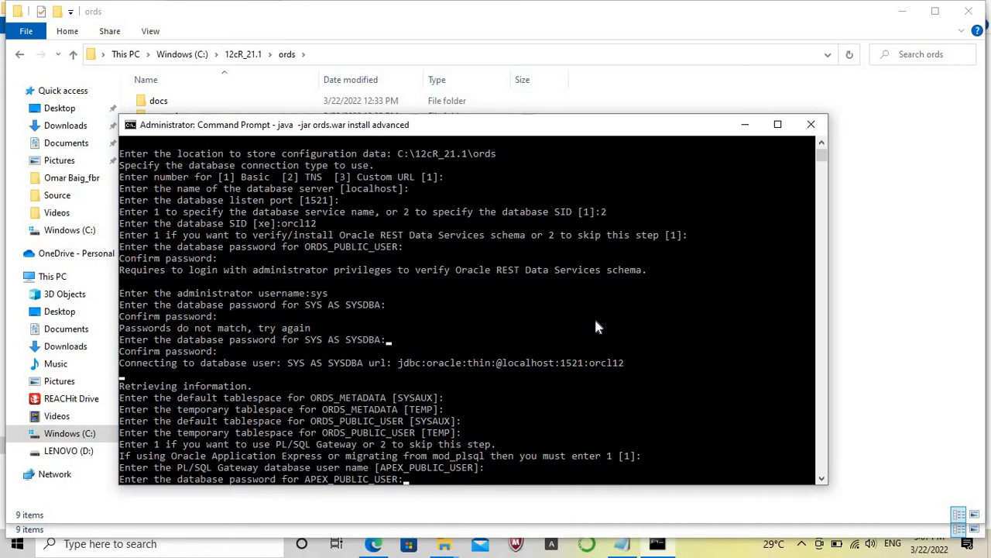
key("Return")
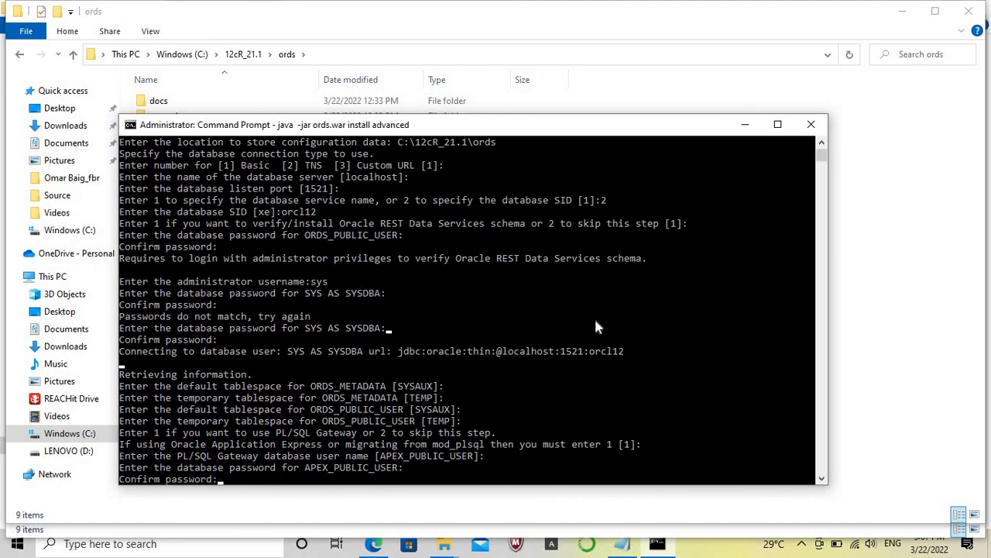
key("Return")
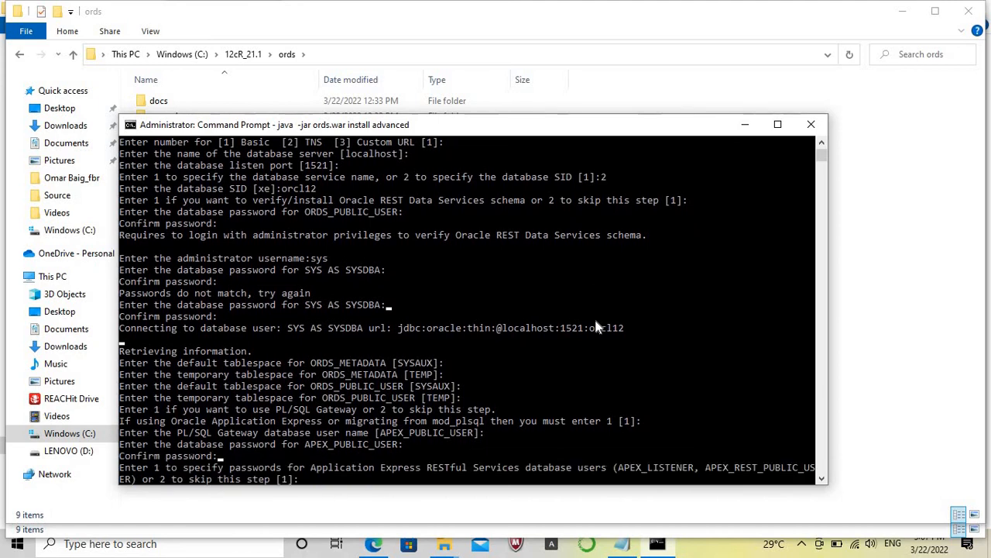
Specify and confirm the APEX_LISTENER and APEX_REST_PUBLIC_USER passwords, and enable the default SQL Developer Web feature option.
key("Return")
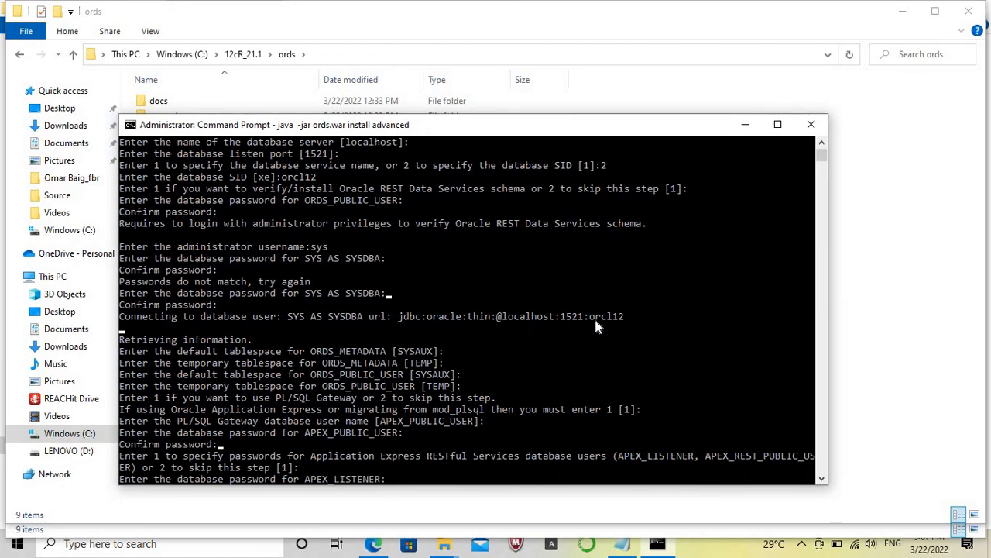
key("Return")
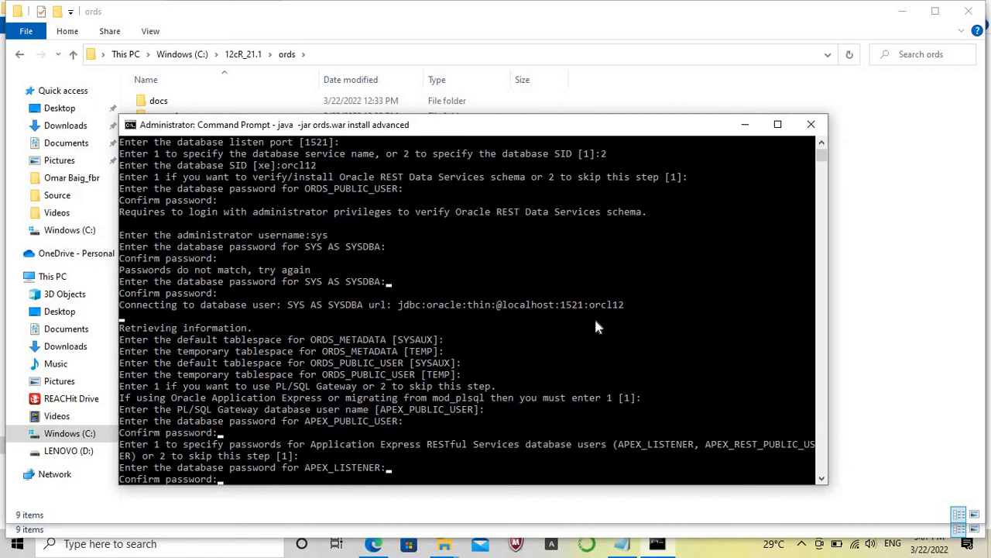
key("Return")
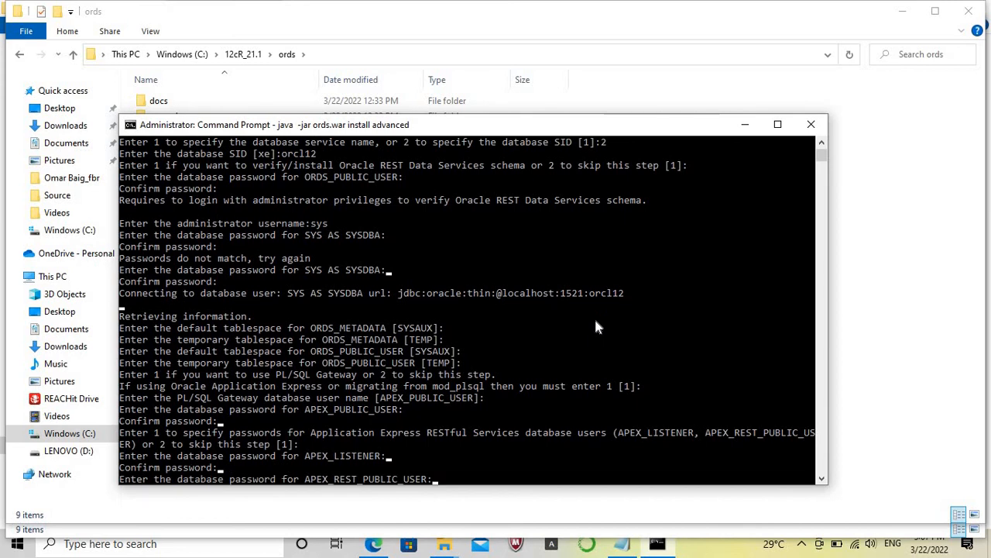
key("Return")
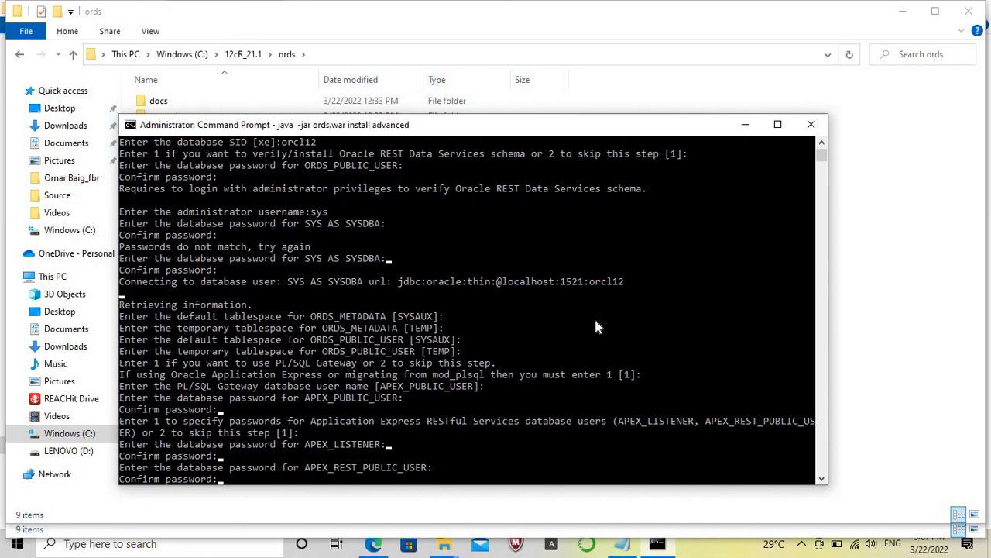
key("Return")
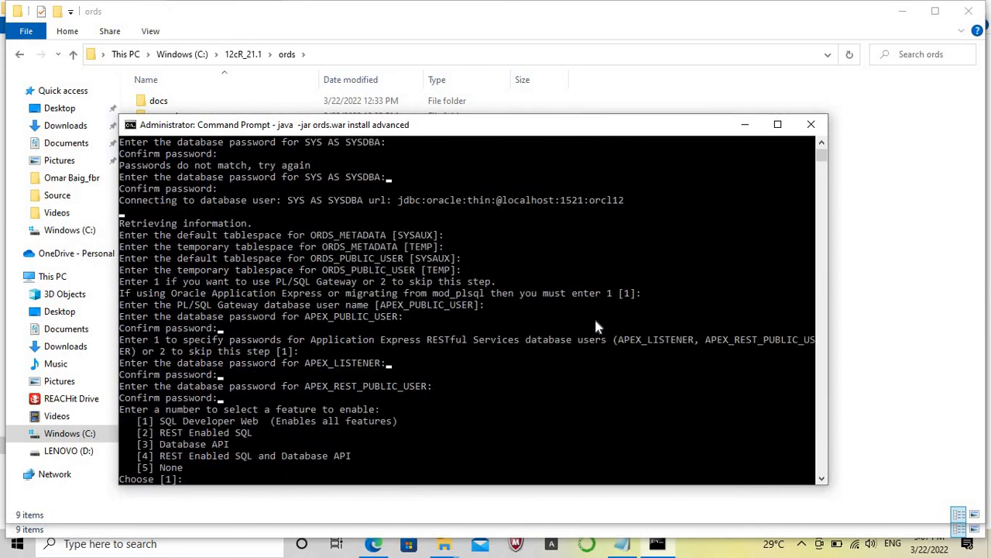
key("Return")
Copy the images folder from C:\12cR_21.1\apex into C:\12cR_21.1\ords, and bring up the other open ords folder window.
left_click(915, 288)
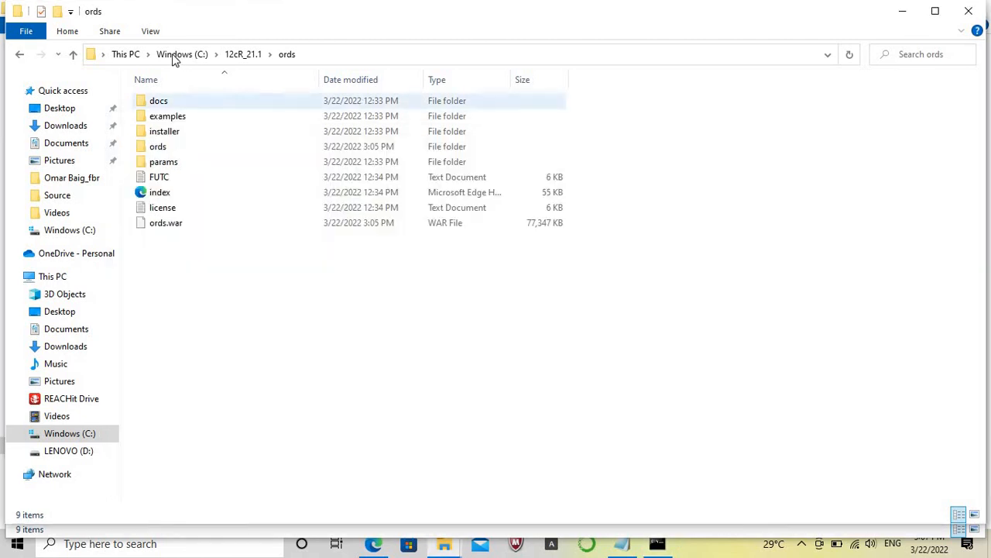
left_click(239, 56)
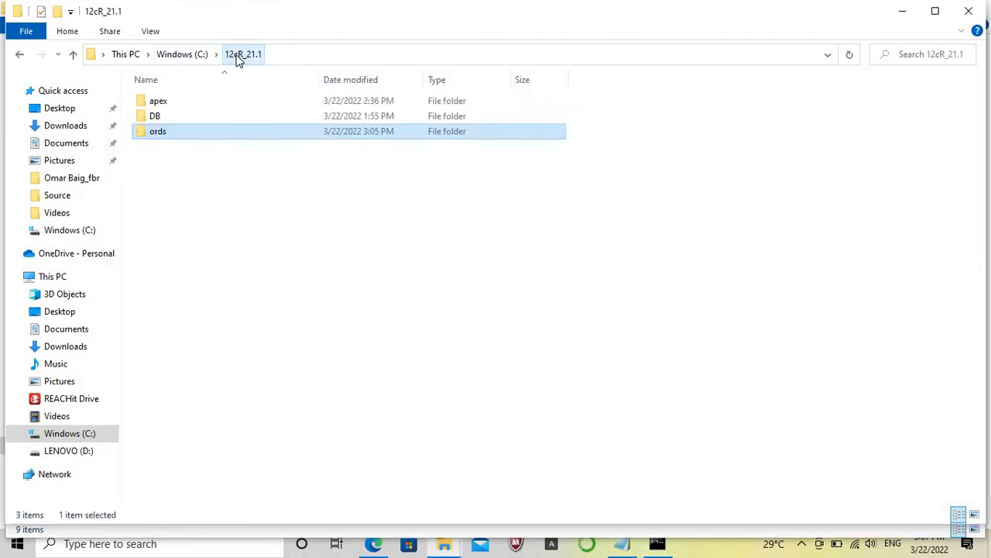
double_click(163, 104)
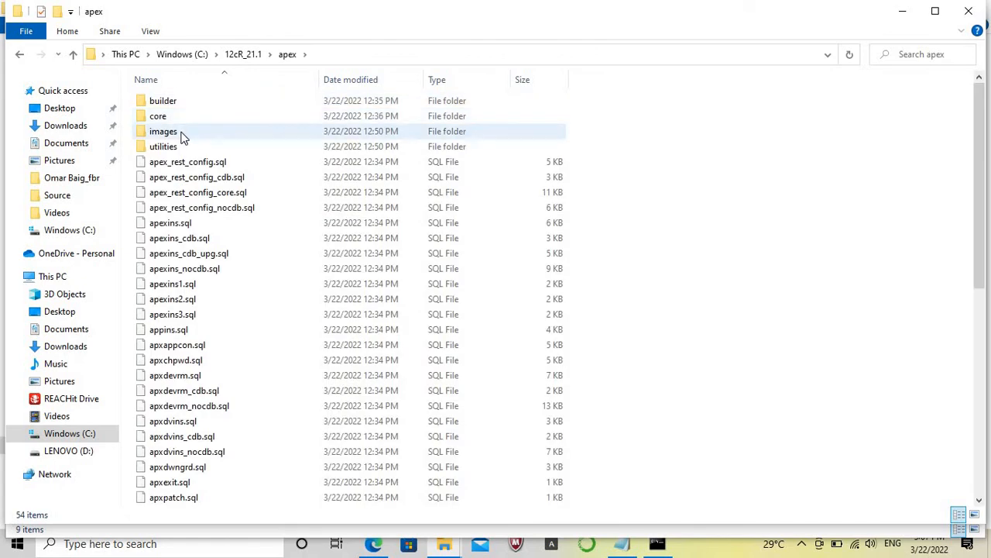
left_click(183, 136)
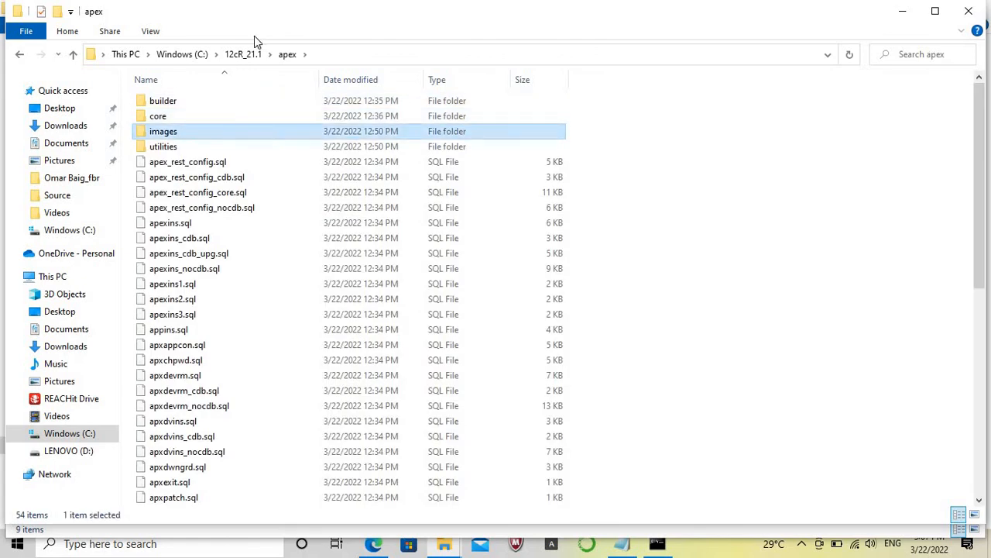
left_click(246, 59)
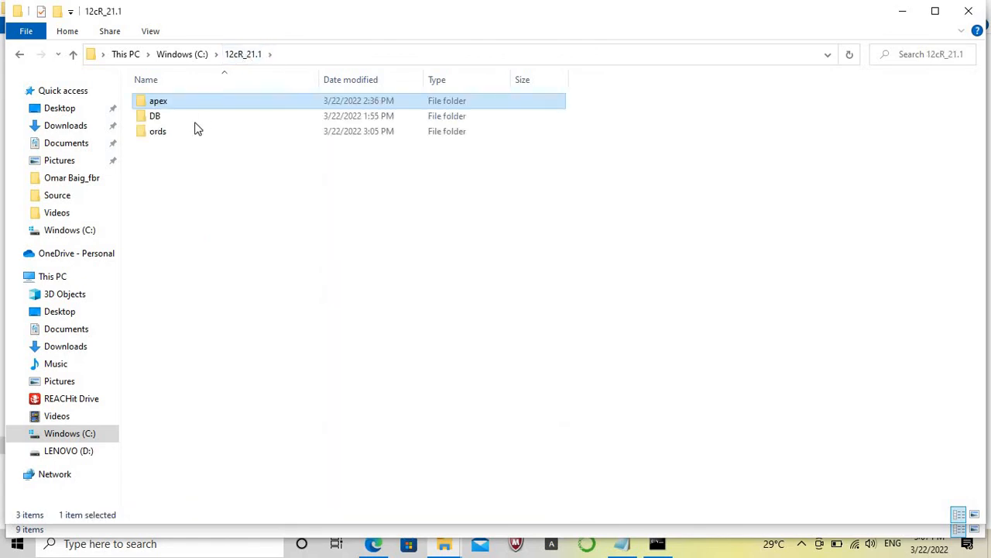
double_click(187, 128)
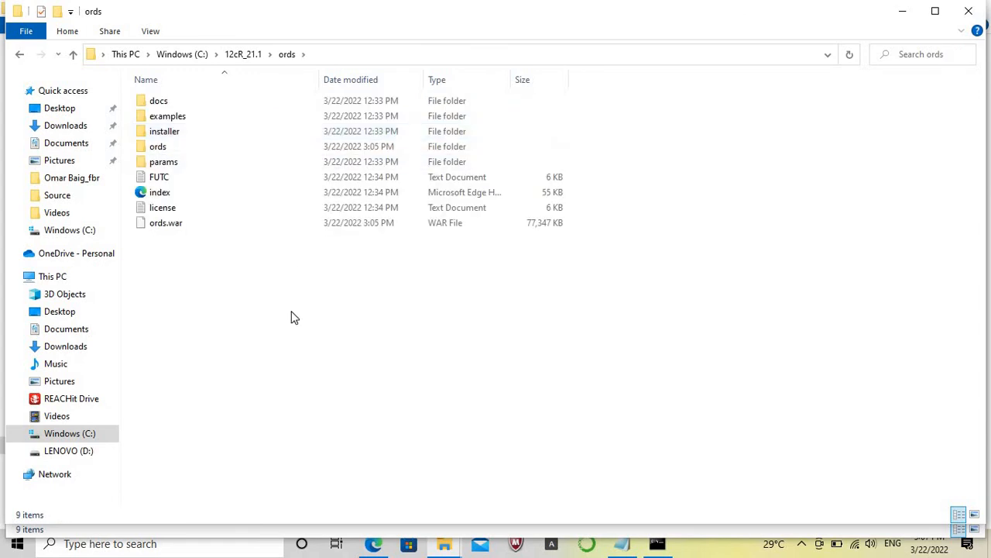
key("ctrl+v")
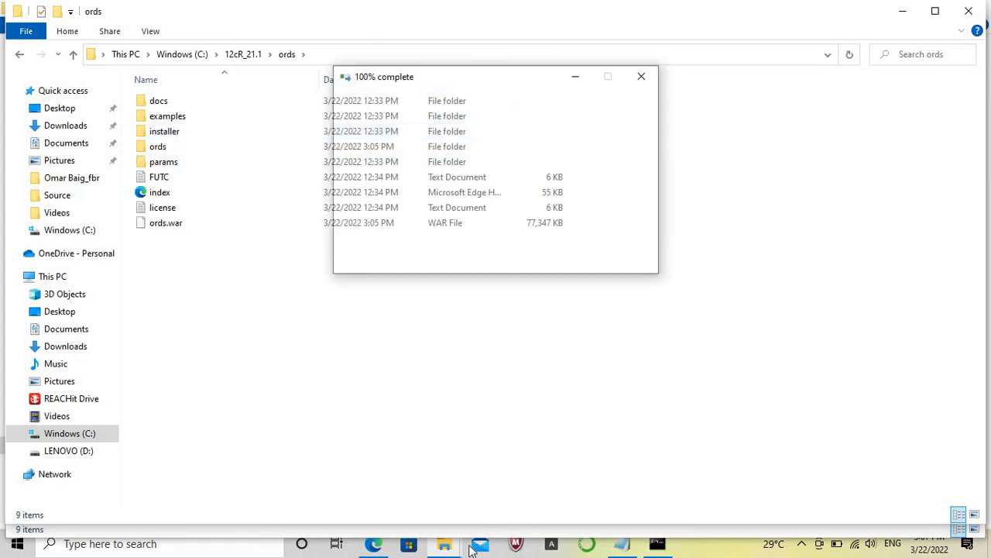
mouse_move(449, 546)
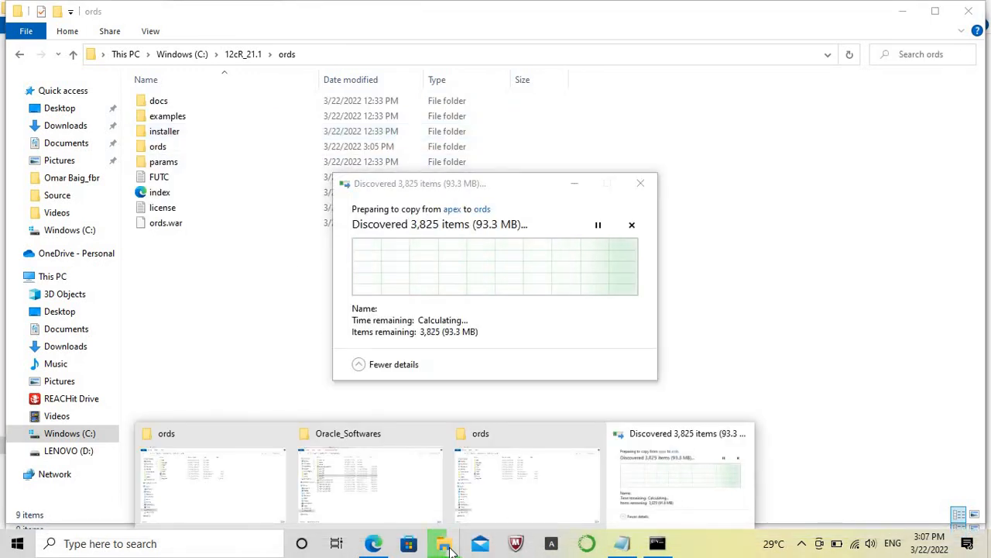
left_click(273, 433)
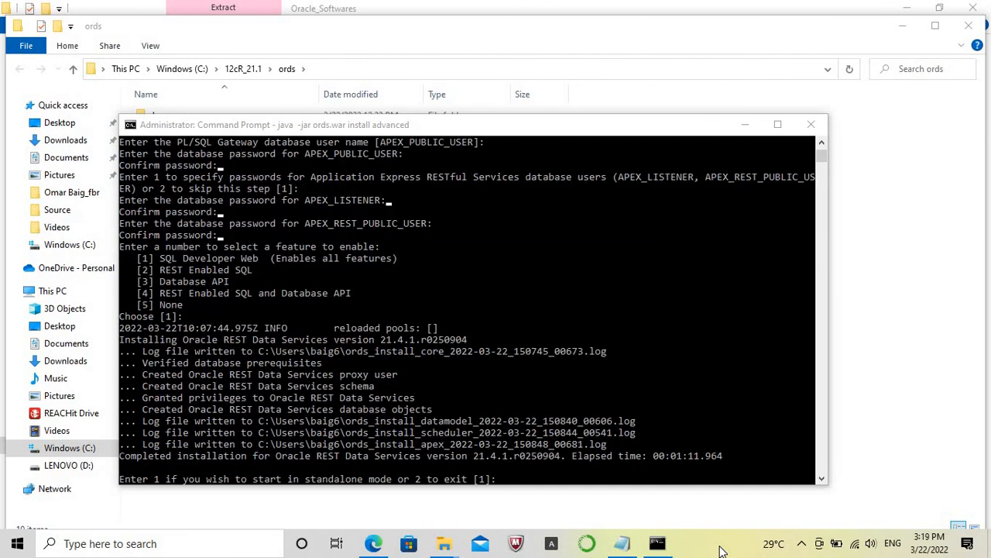
Choose standalone mode for ORDS and set the APEX static resources location to C:\12cR_21.1\ords\images.
left_click(564, 481)
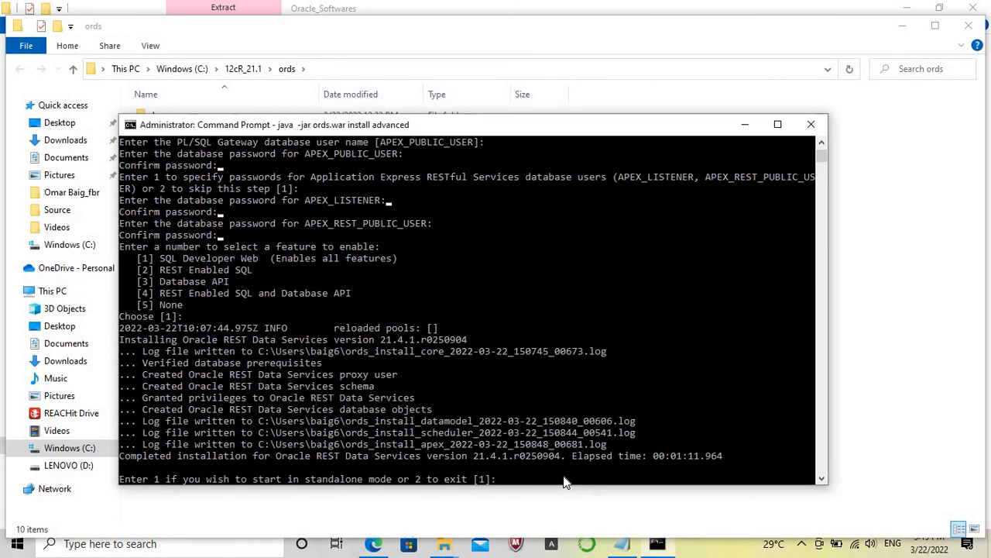
key("Return")
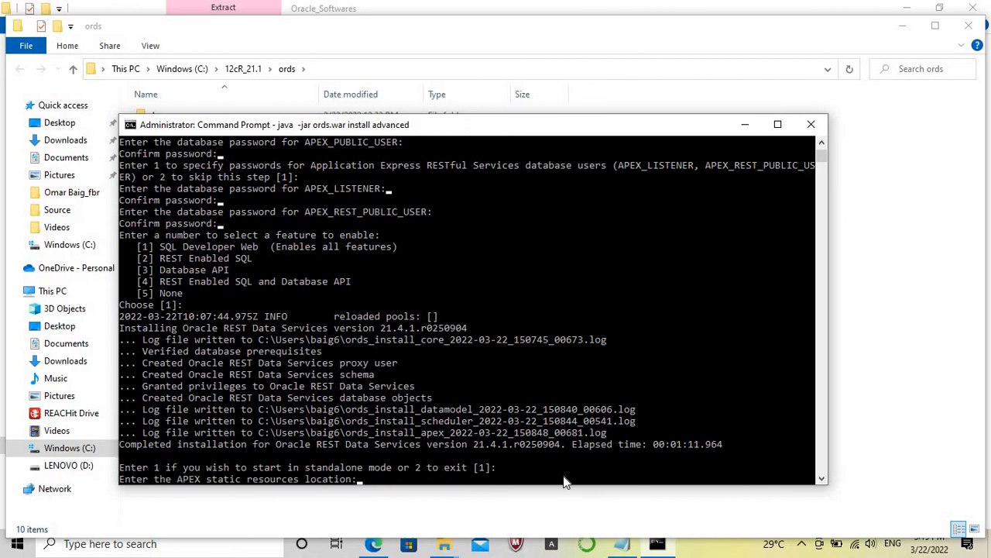
left_click(629, 508)
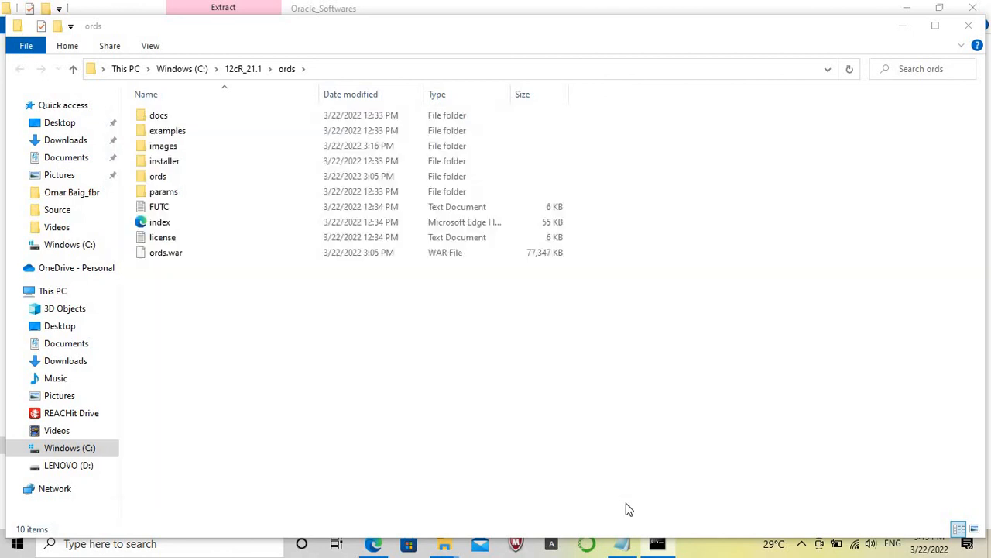
double_click(178, 151)
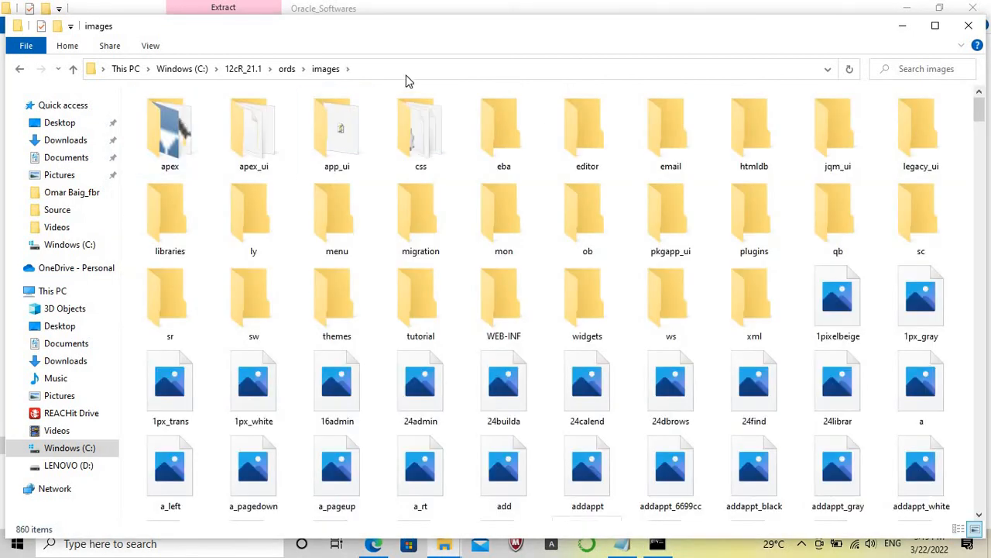
left_click(412, 69)
key("ctrl+c")
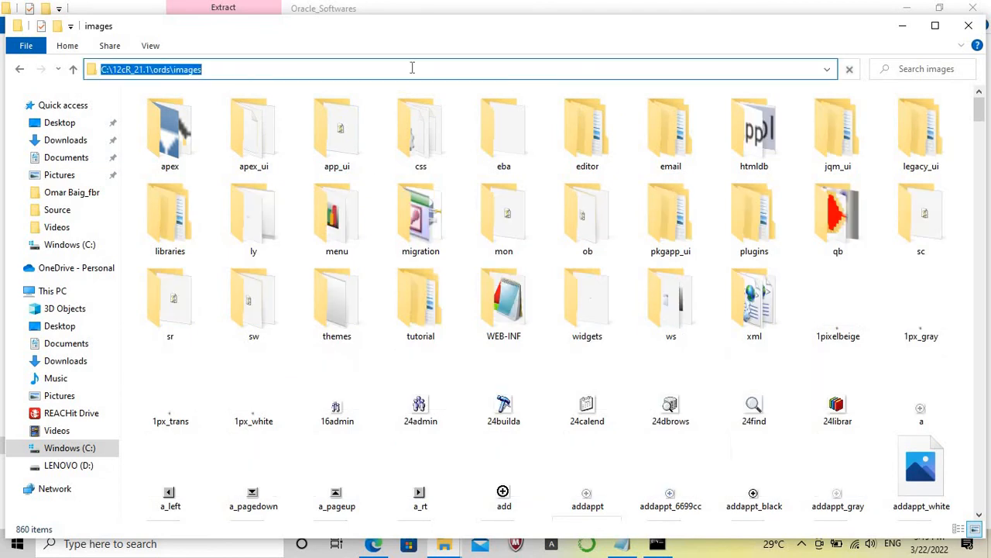
left_click(907, 29)
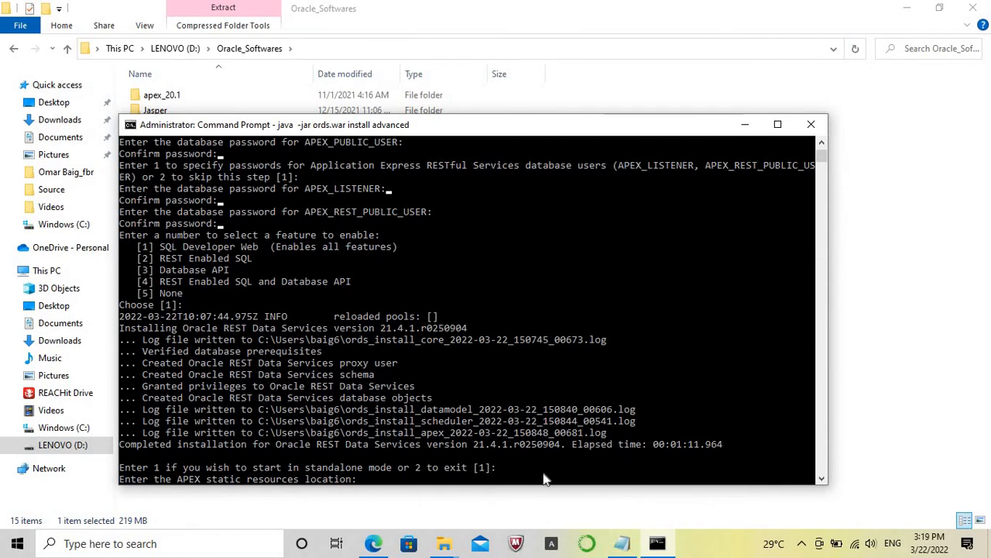
key("ctrl+v")
key("Return")
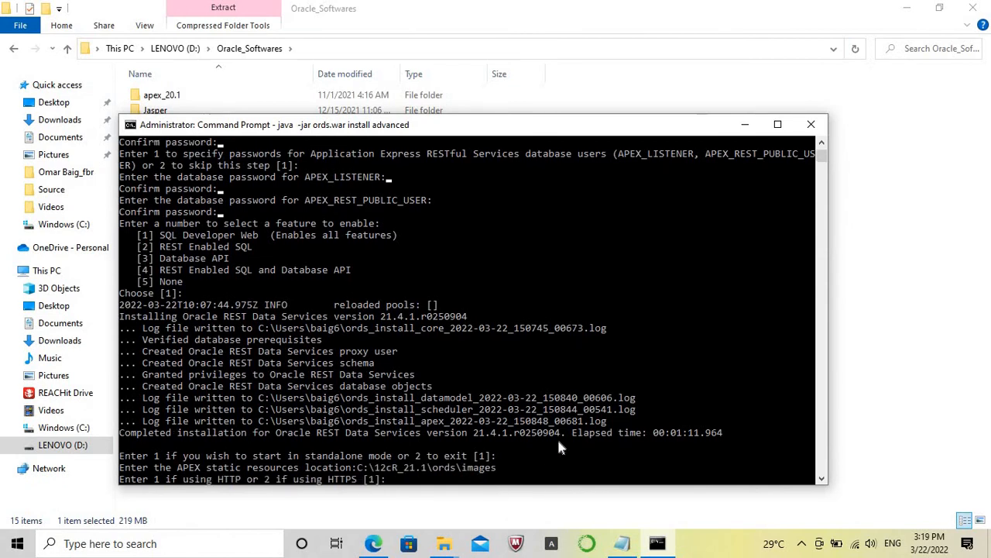
Accept HTTP and the default port 8080 to start the standalone ORDS server.
key("Return")
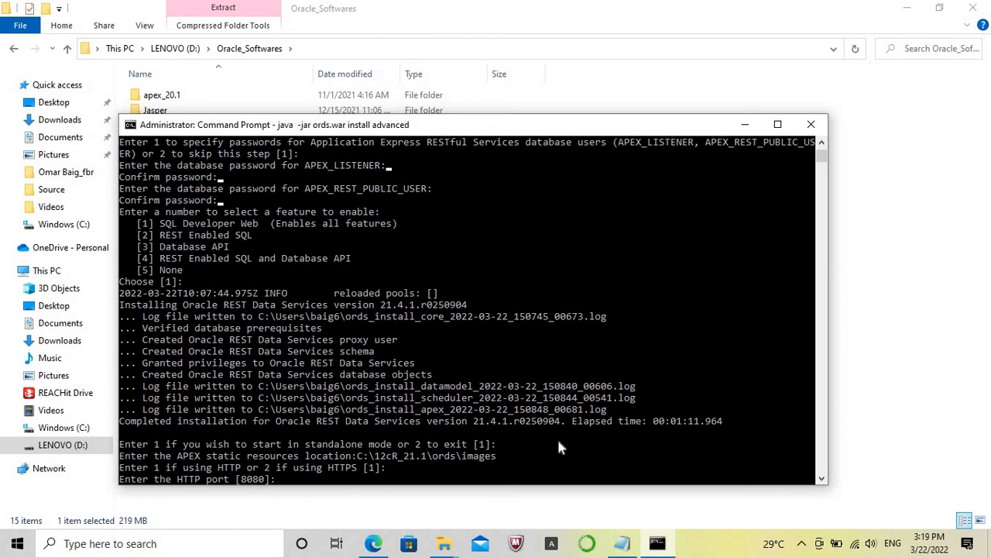
key("Return")
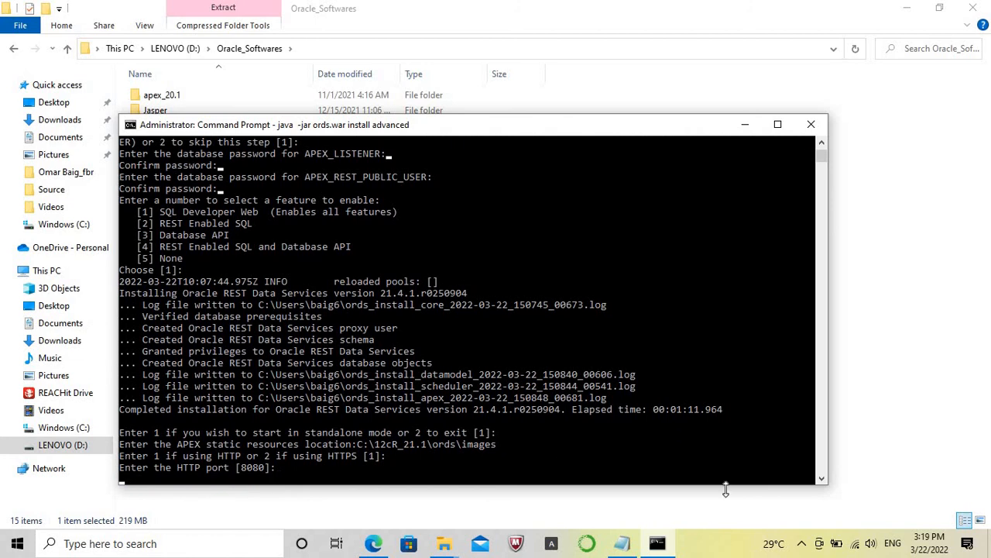
left_click(725, 549)
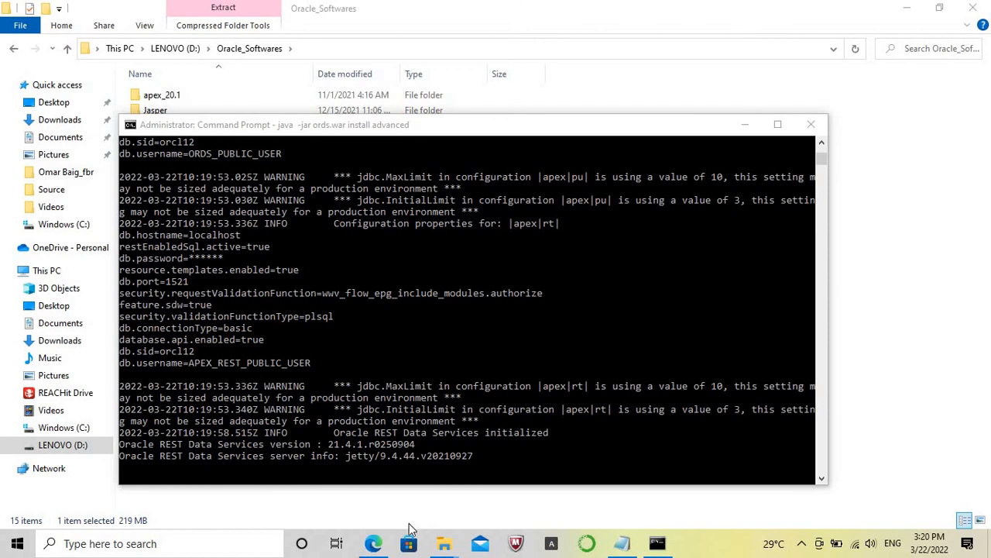
Switch to Microsoft Edge and open localhost:8080/ords in a new browser tab.
left_click(373, 543)
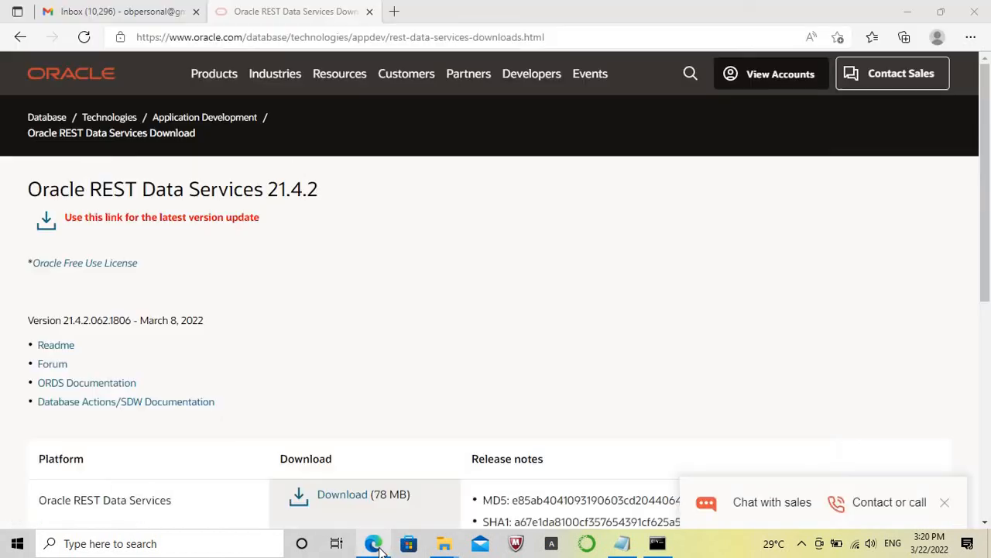
left_click(392, 12)
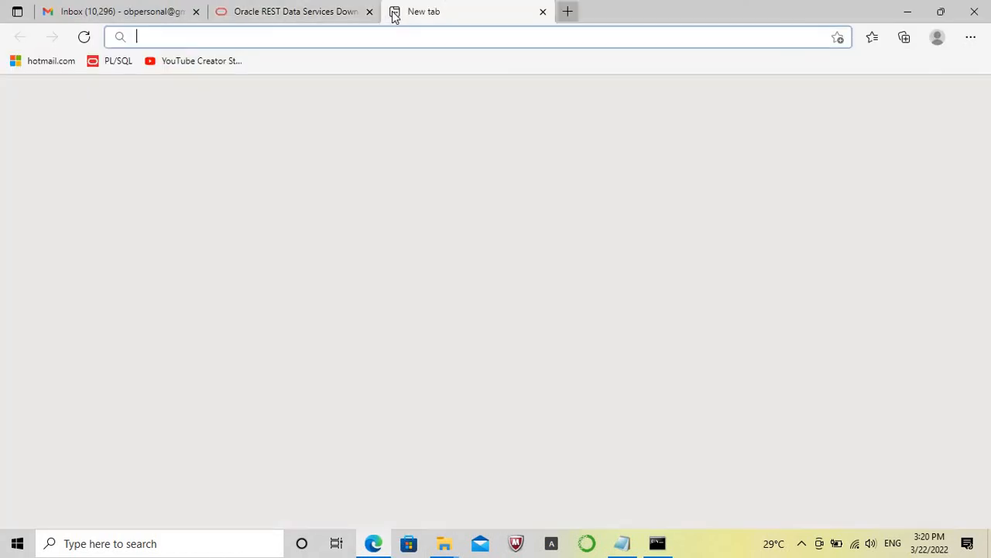
type("loca")
key("Right")
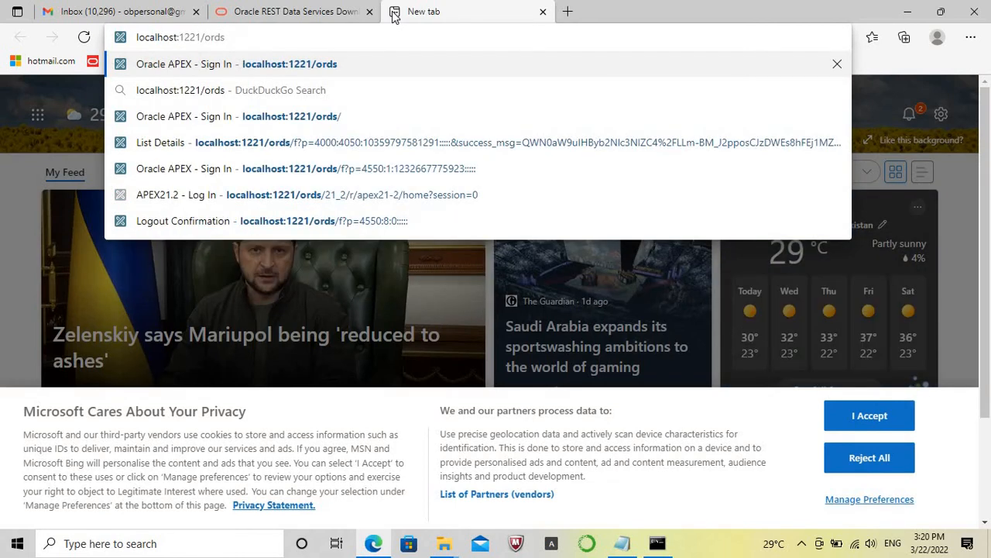
key("BackSpace")
key("BackSpace")
key("BackSpace")
key("BackSpace")
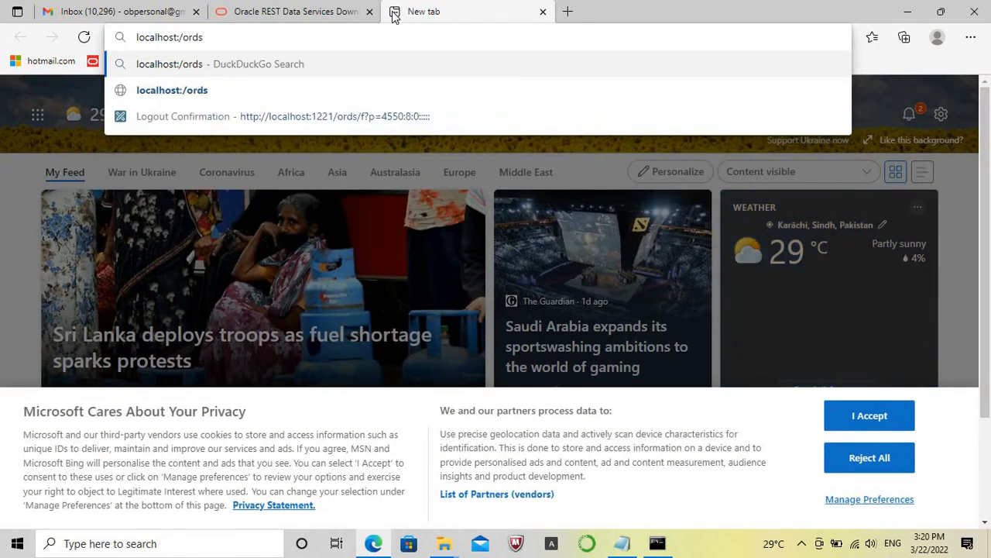
type("8080")
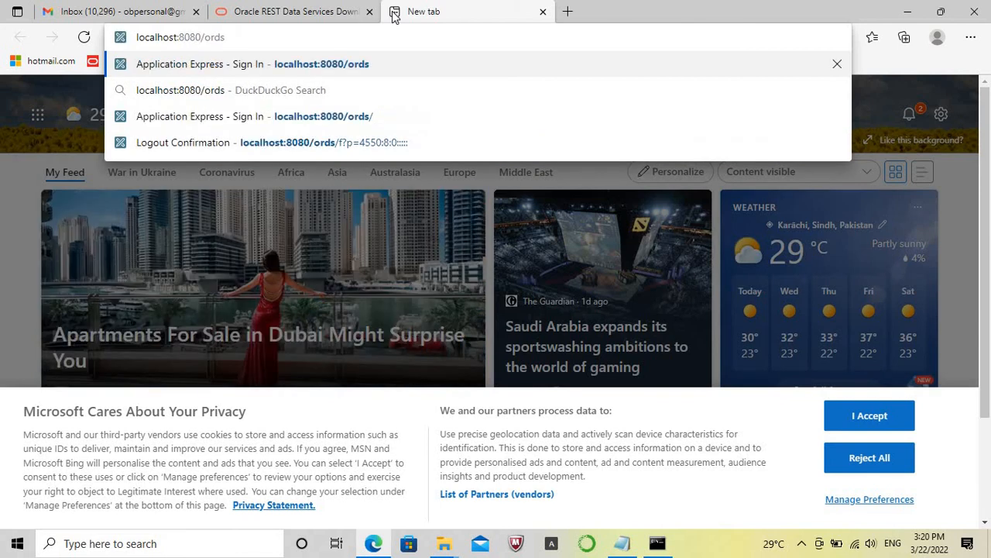
key("Return")
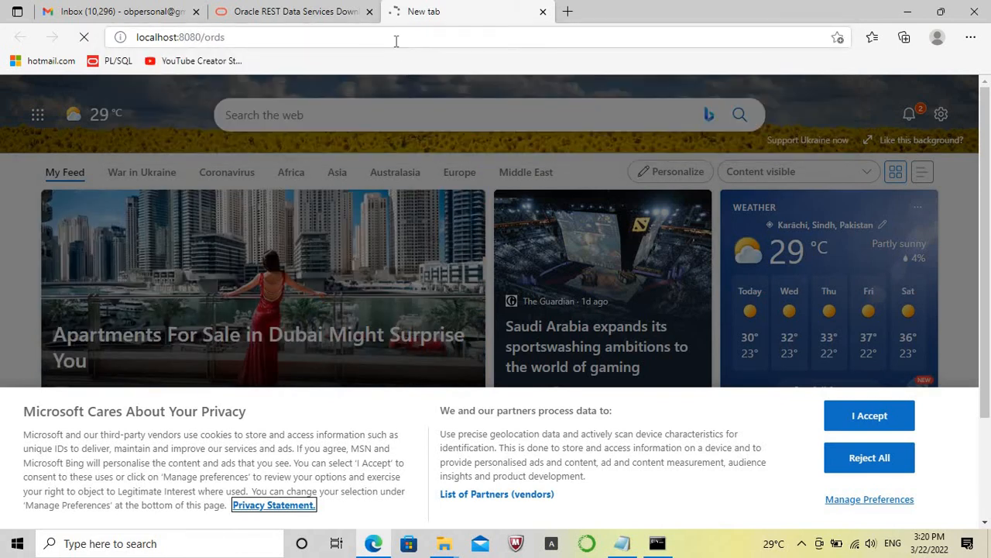
Check the command prompt output for the Oracle REST Data Services initialization line, and return to the APEX sign-in page.
left_click(304, 11)
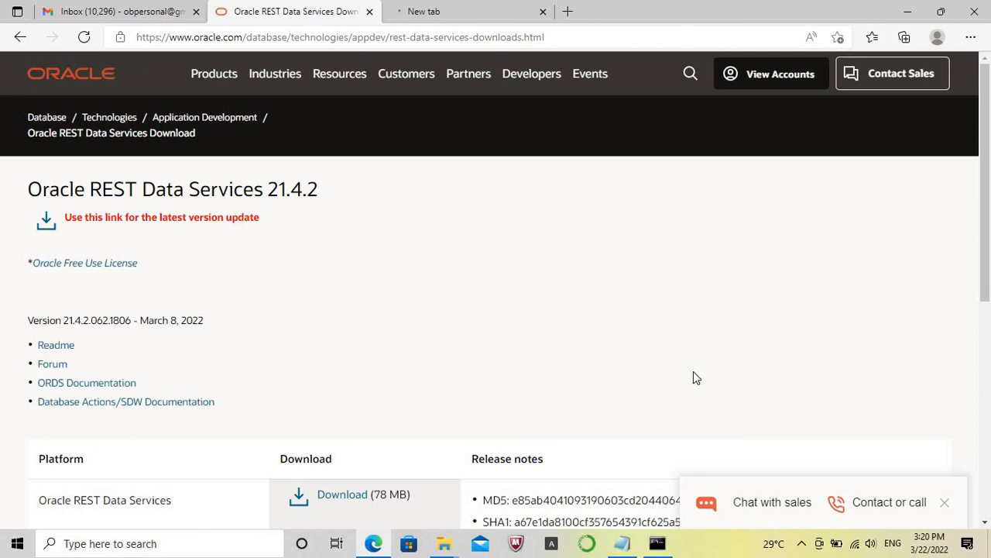
left_click(657, 543)
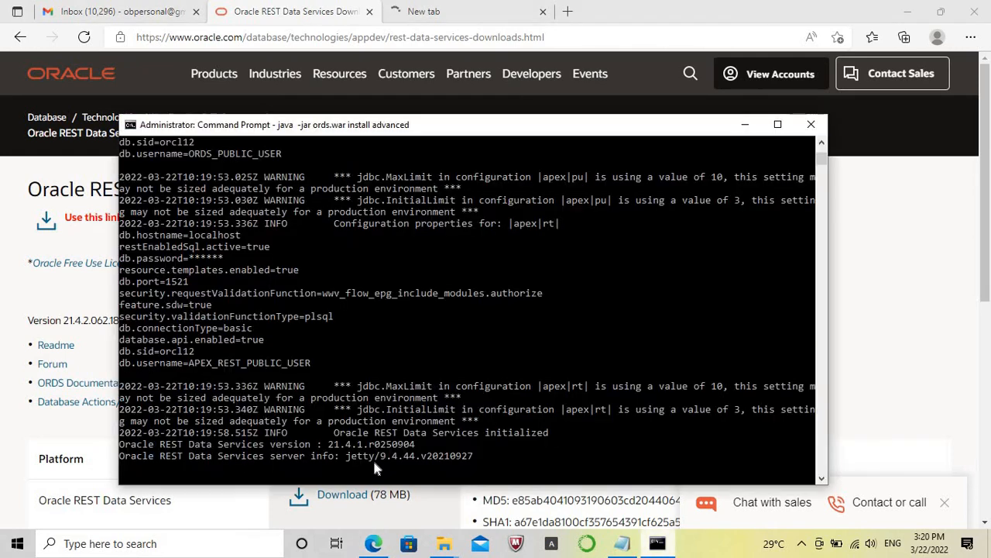
left_click(336, 433)
left_click_drag(416, 437, 551, 440)
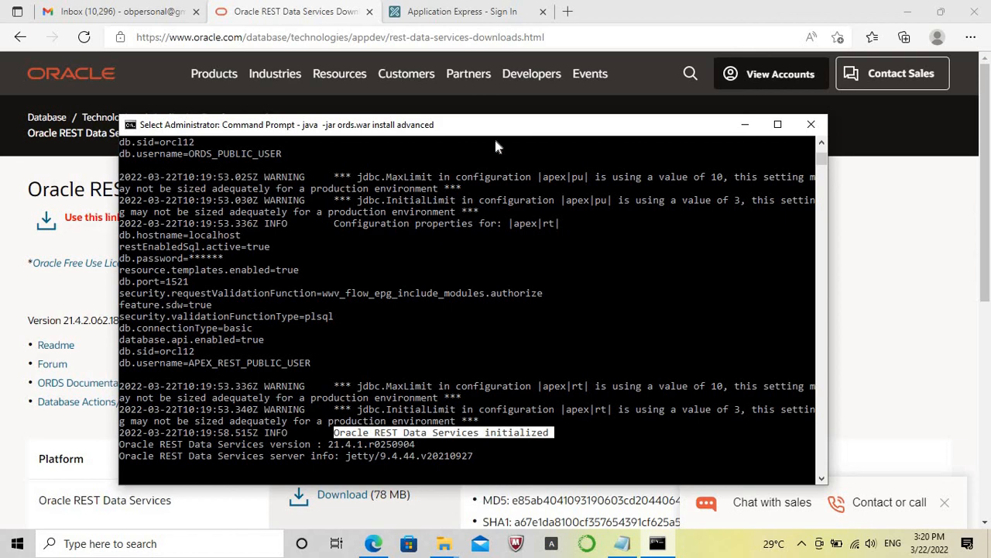
left_click(477, 13)
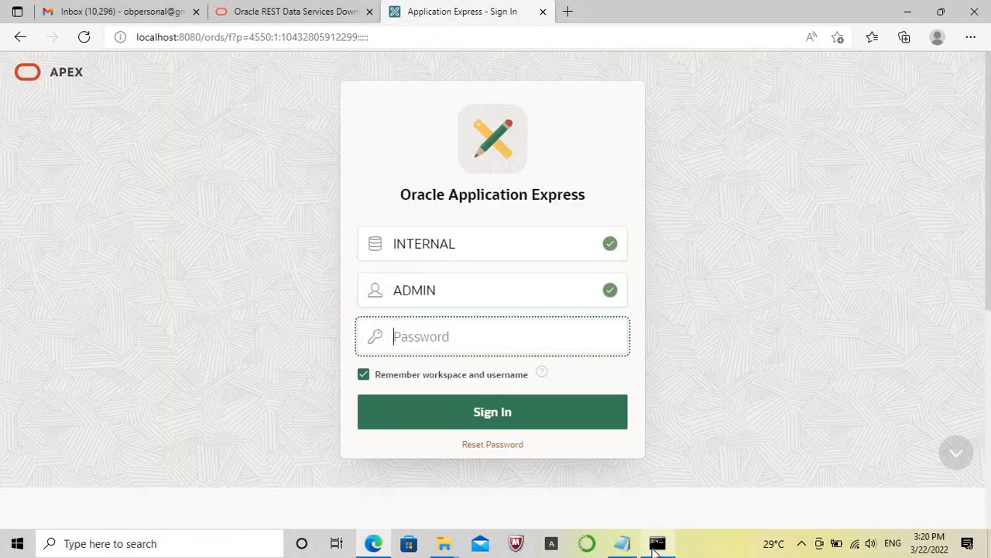
Close the Command Prompt window running ORDS and open a new Command Prompt as administrator.
left_click(657, 542)
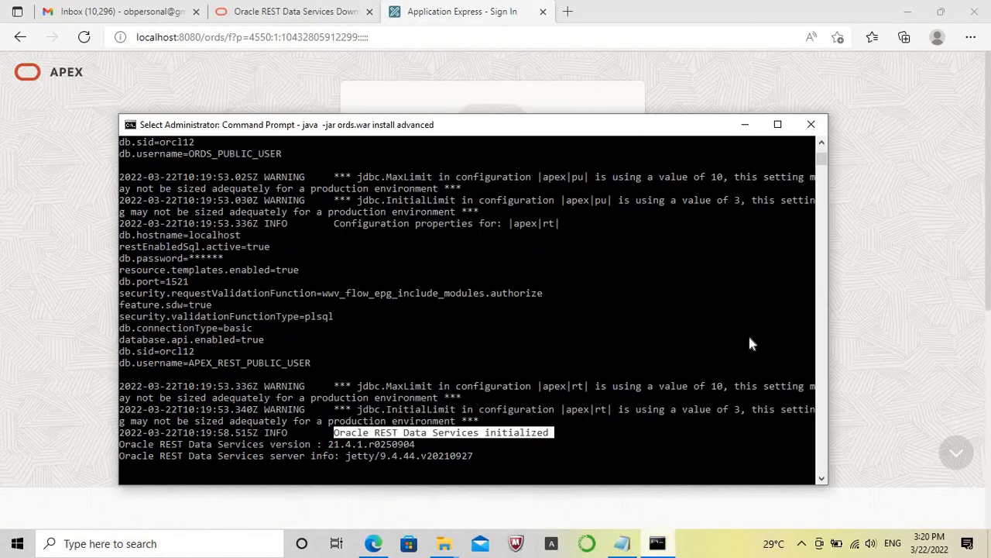
left_click(807, 124)
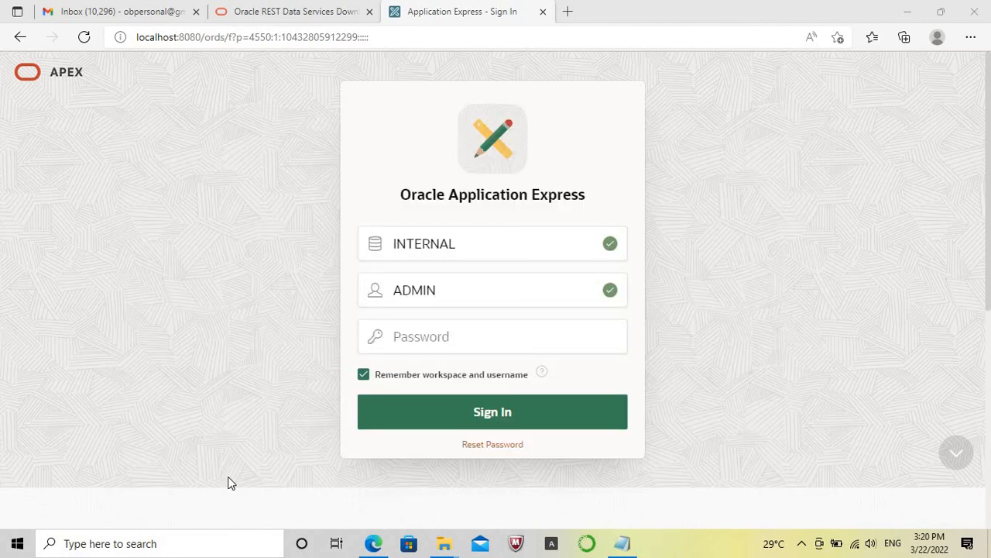
left_click(153, 549)
type("c")
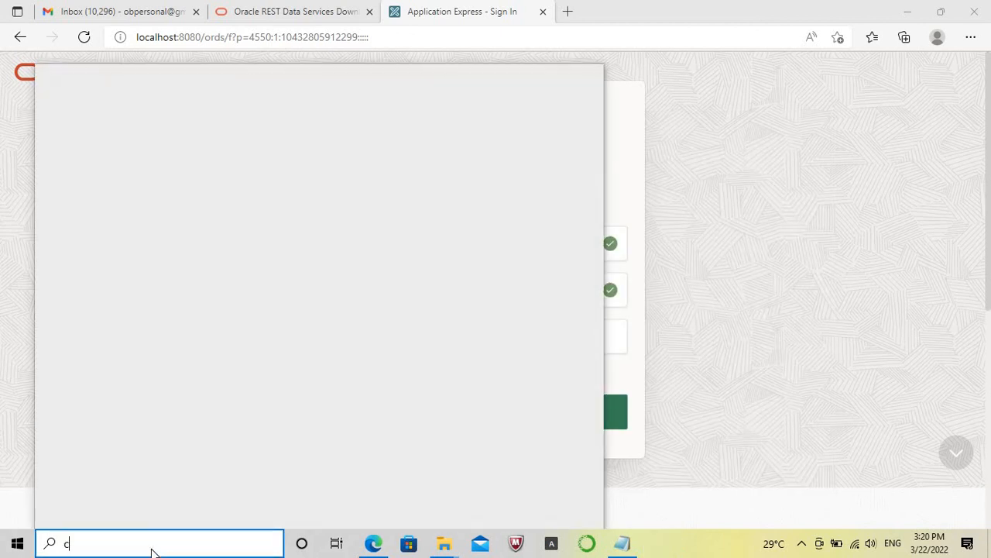
type("md")
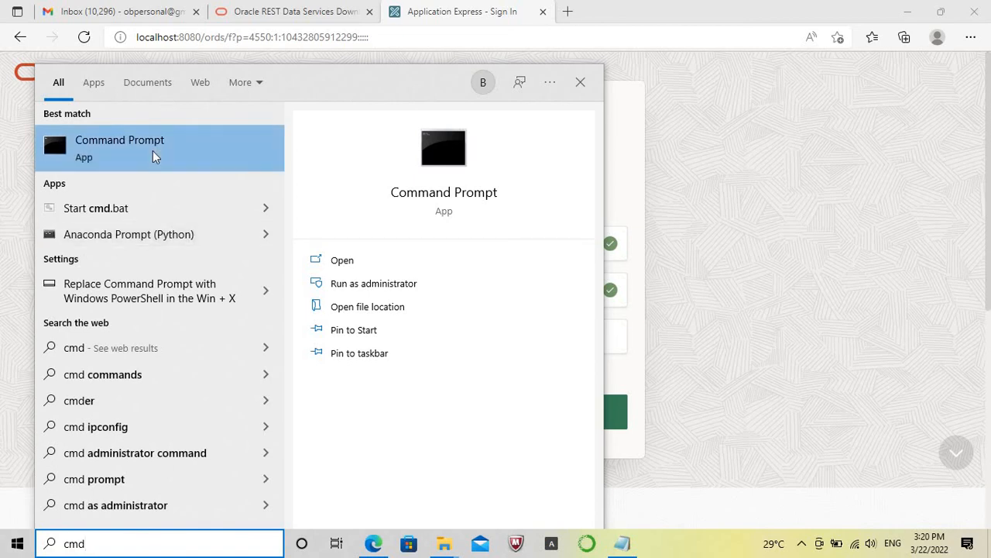
right_click(153, 156)
left_click(178, 162)
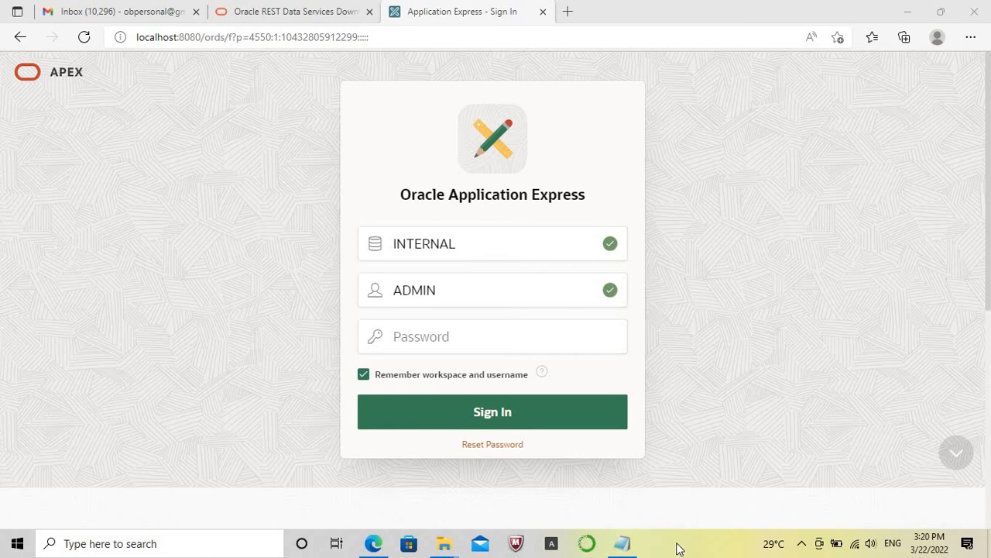
Change the command prompt's working directory to C:\12cR_21.1\ords.
type("cd\\")
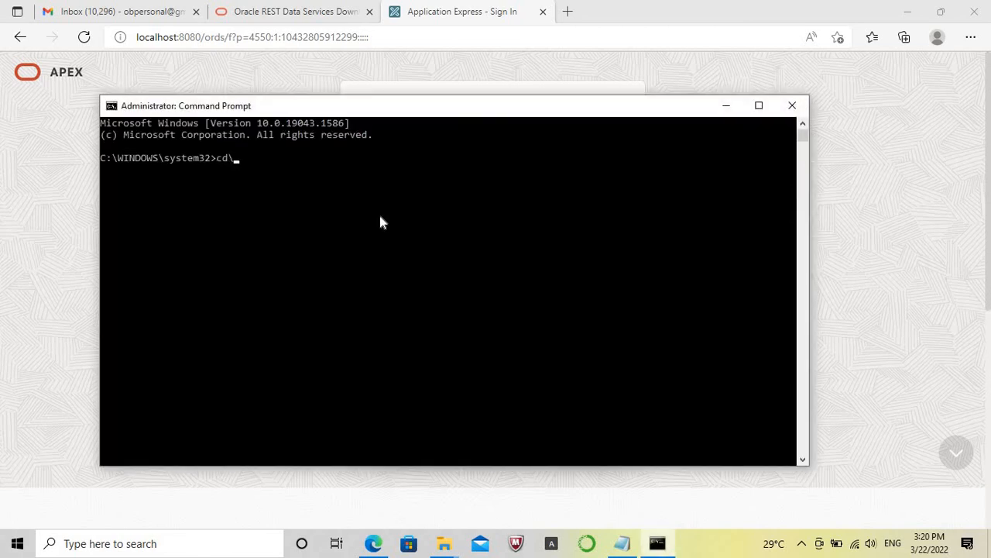
key("Return")
type("cd 12cR_21.1")
key("Return")
type("CD ORDS")
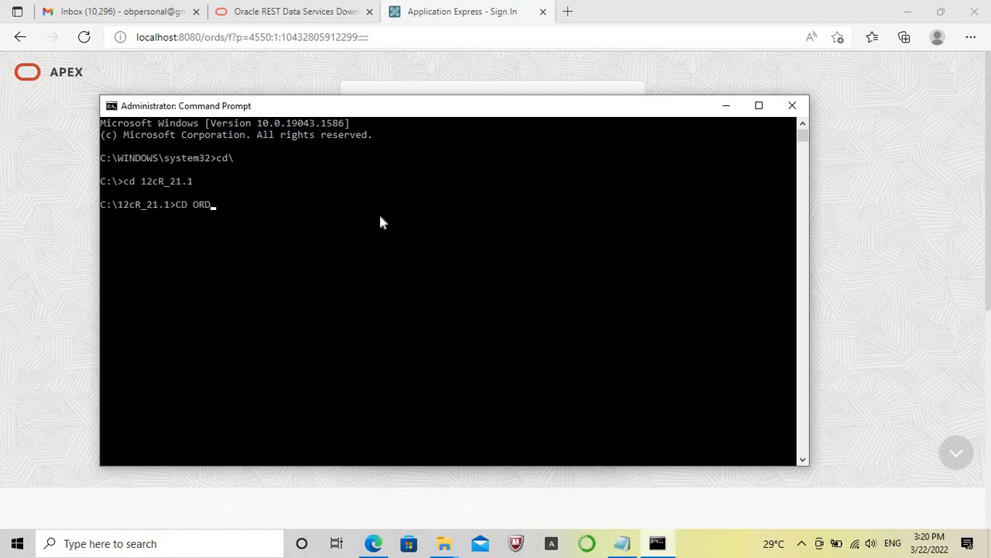
key("Return")
Start ORDS by running java -jar ords.war from the ords folder.
type("jaa")
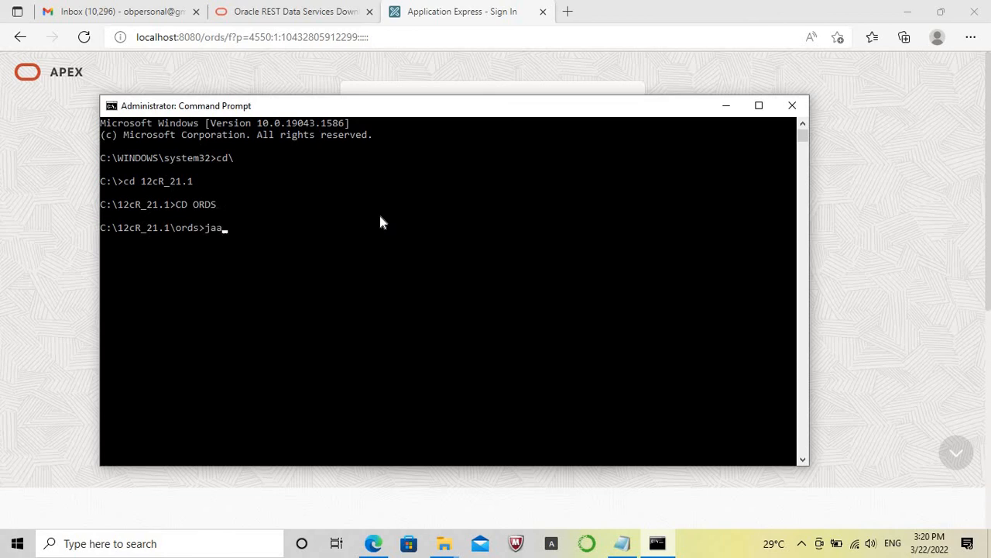
key("Left")
type("v")
key("Right")
type("-jar ords.war")
key("Return")
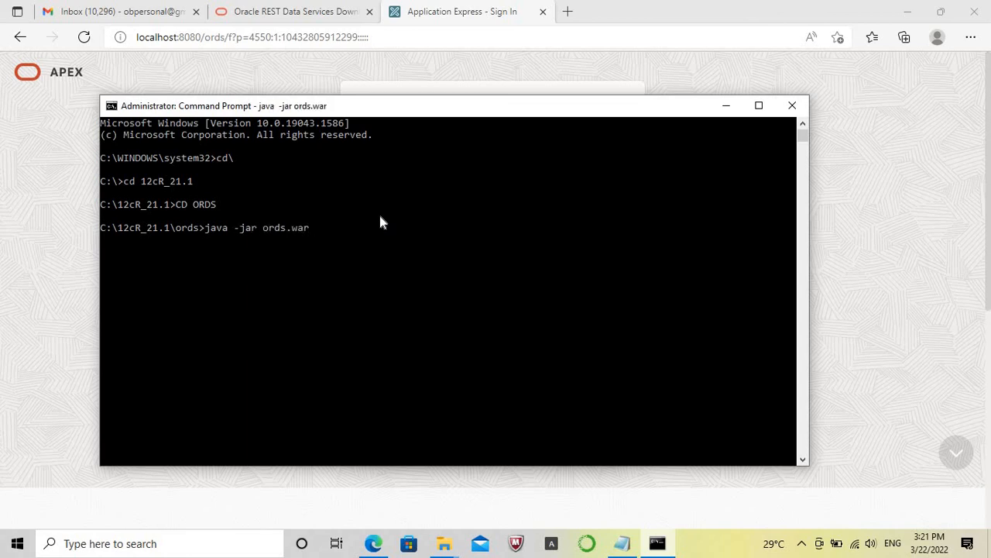
Return to the APEX sign-in page in the browser and enter the ADMIN account's password for the INTERNAL workspace.
left_click(841, 431)
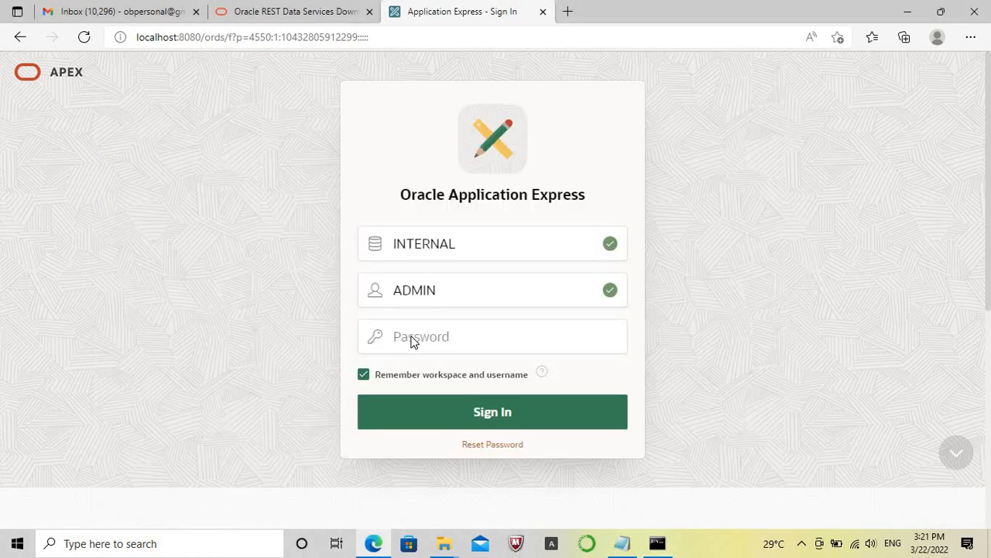
left_click(415, 340)
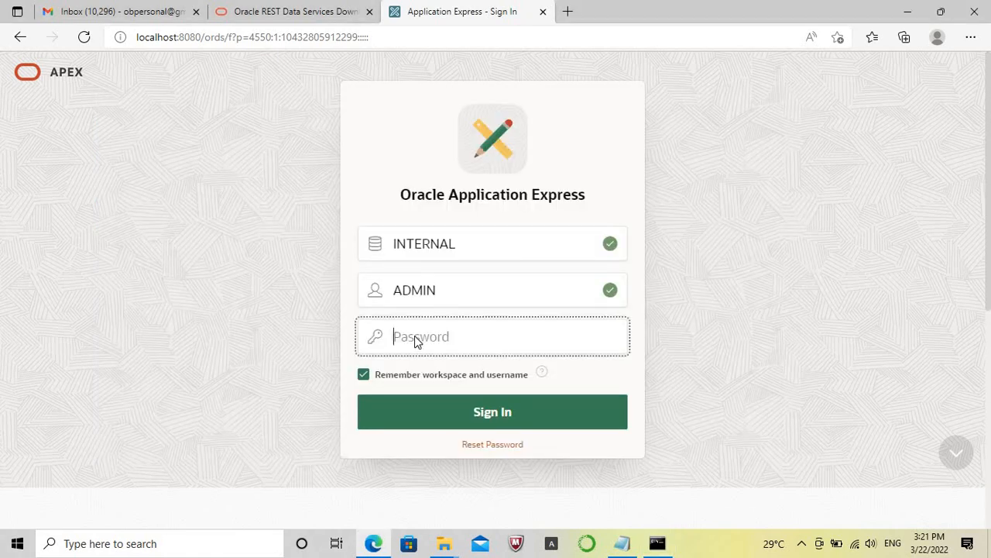
key("Caps_Lock")
key("Caps_Lock")
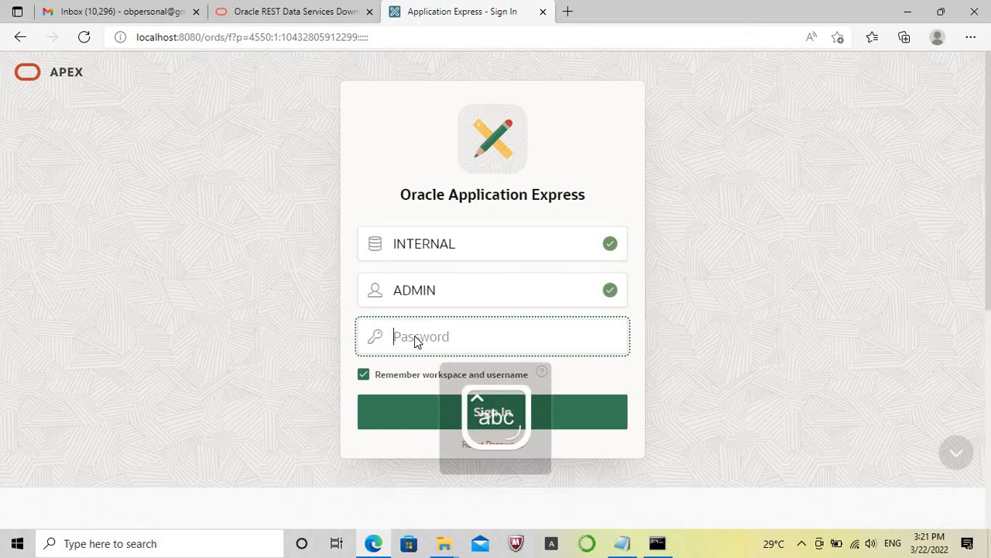
type("********")
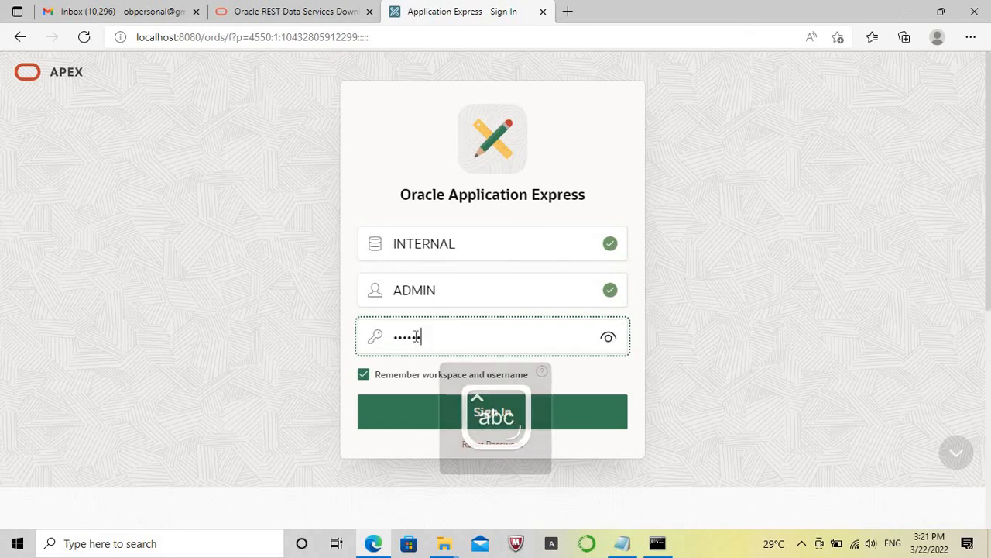
type("**")
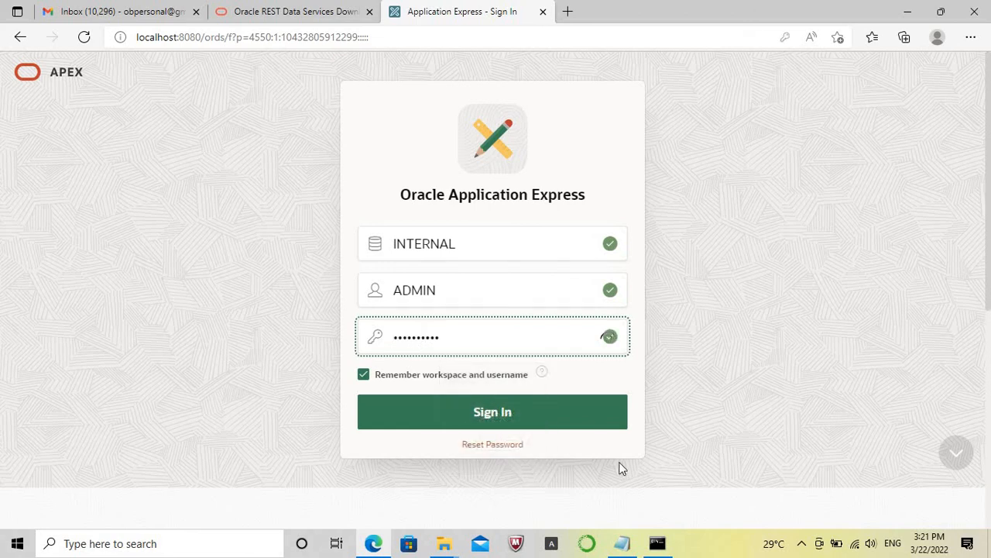
Sign in to the INTERNAL workspace as ADMIN and highlight the Application Express version text in the welcome page's footer.
left_click(658, 543)
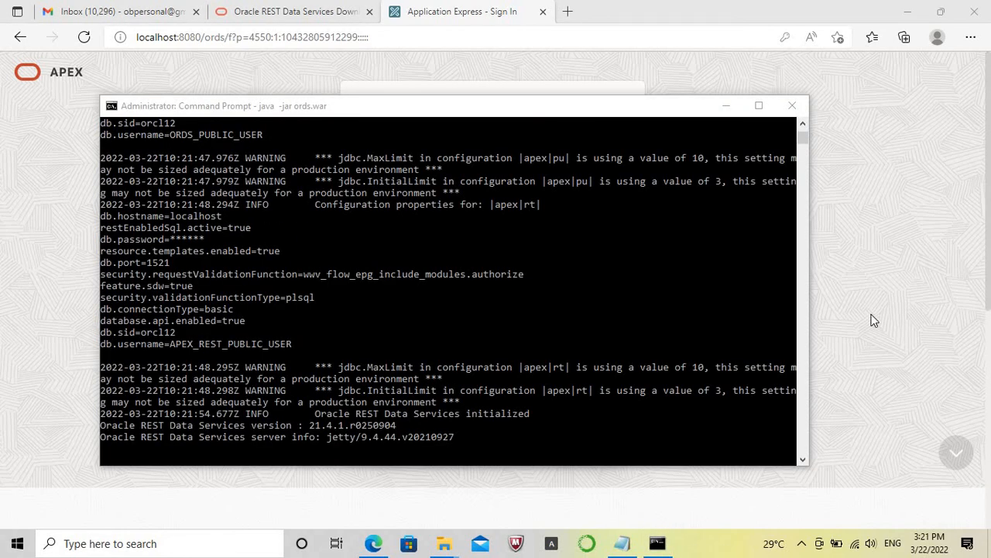
left_click(870, 313)
double_click(422, 337)
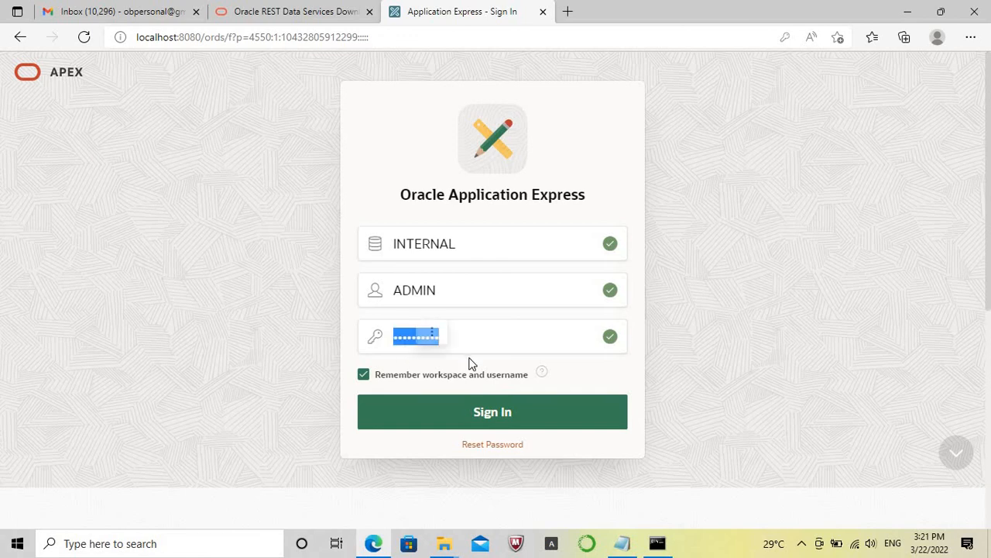
left_click(508, 415)
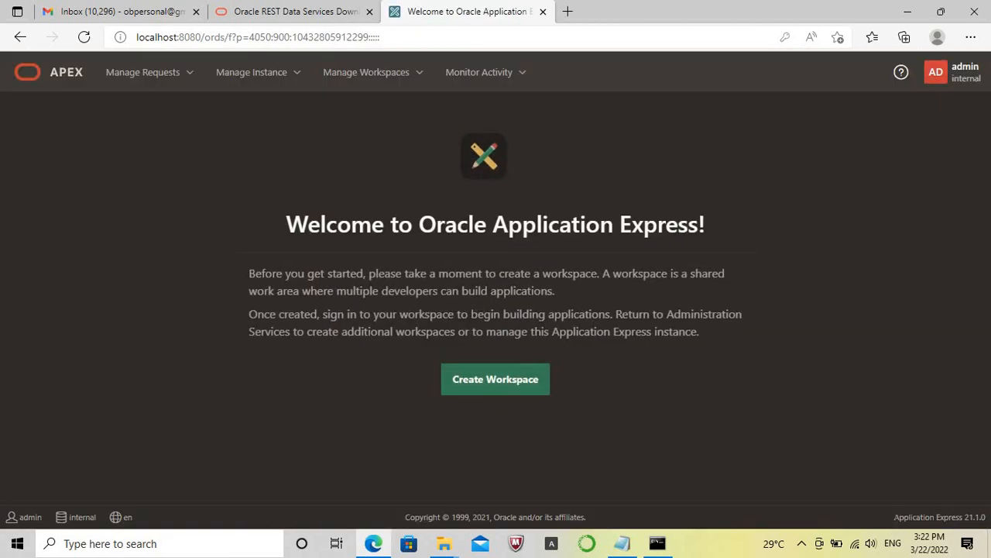
left_click_drag(895, 517, 989, 518)
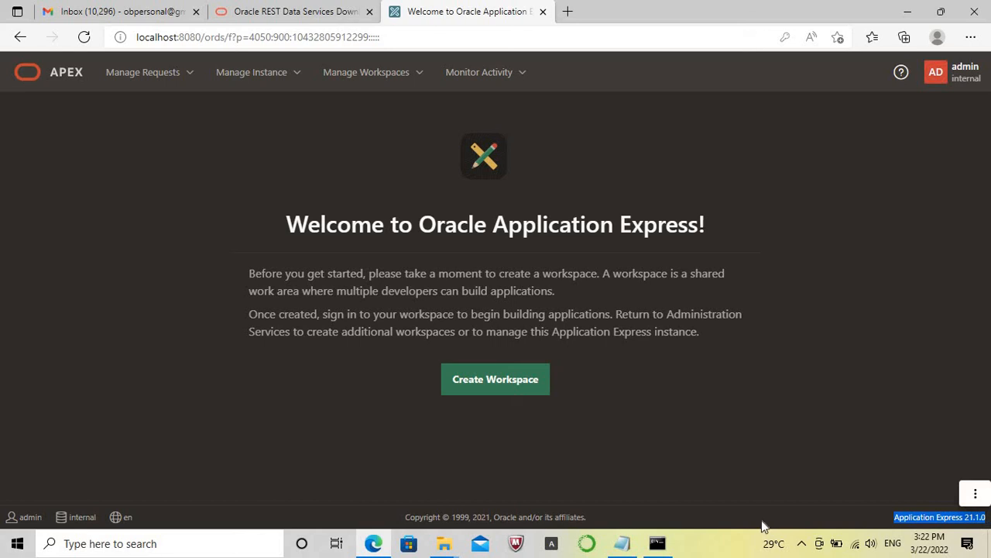